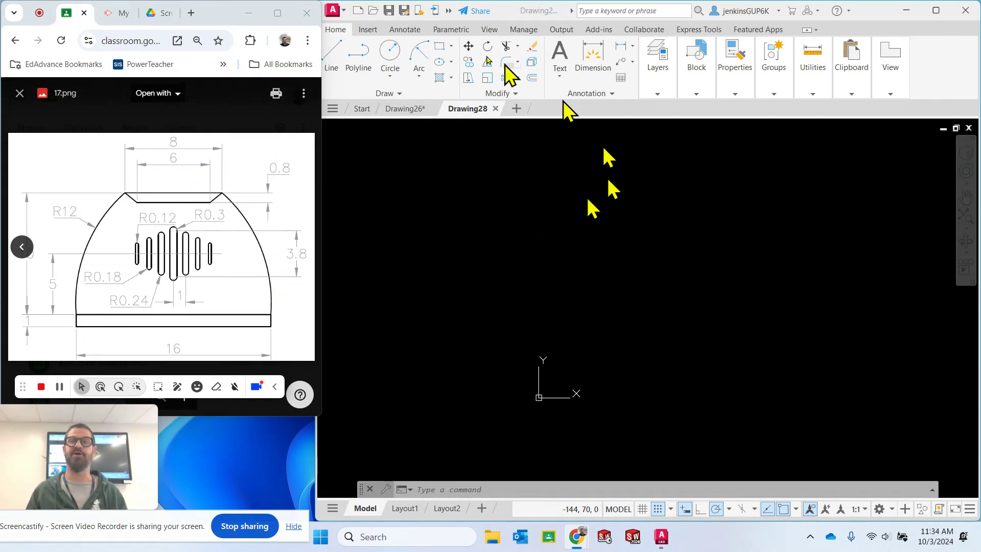
Make the Visible layer current and draw a rectangle 16 wide by 1 high with its lower-left corner at 0,0
click(659, 94)
click(759, 108)
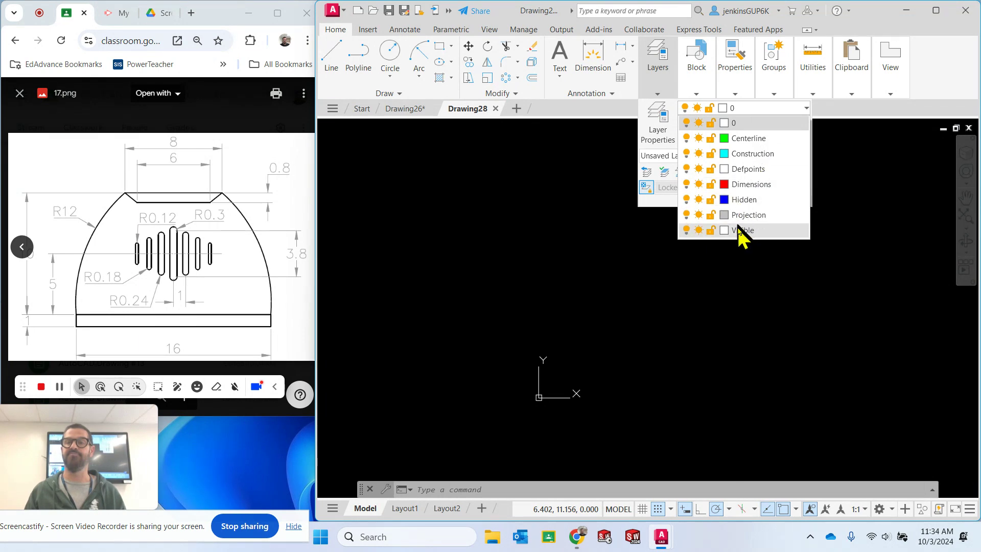
click(741, 231)
click(445, 46)
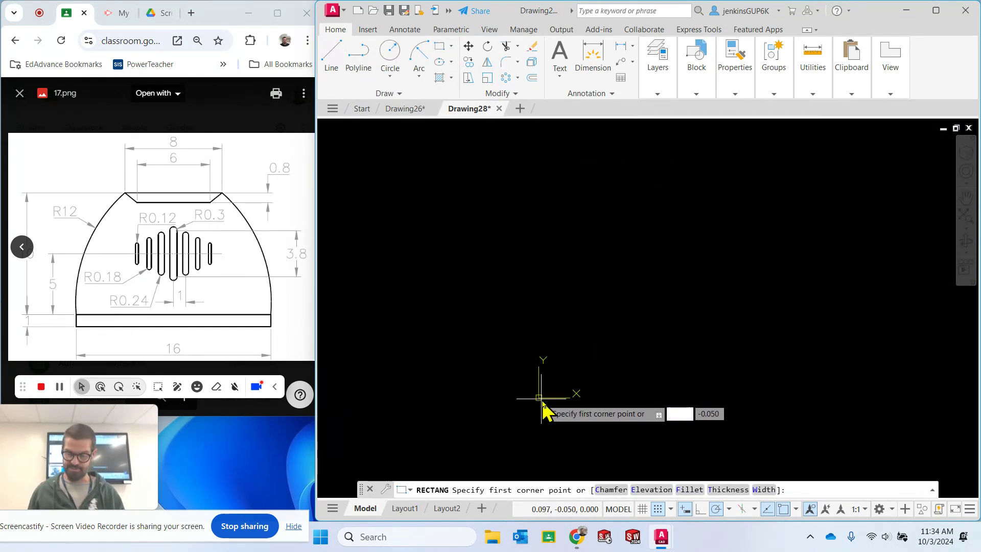
text(0,0)
key(Return)
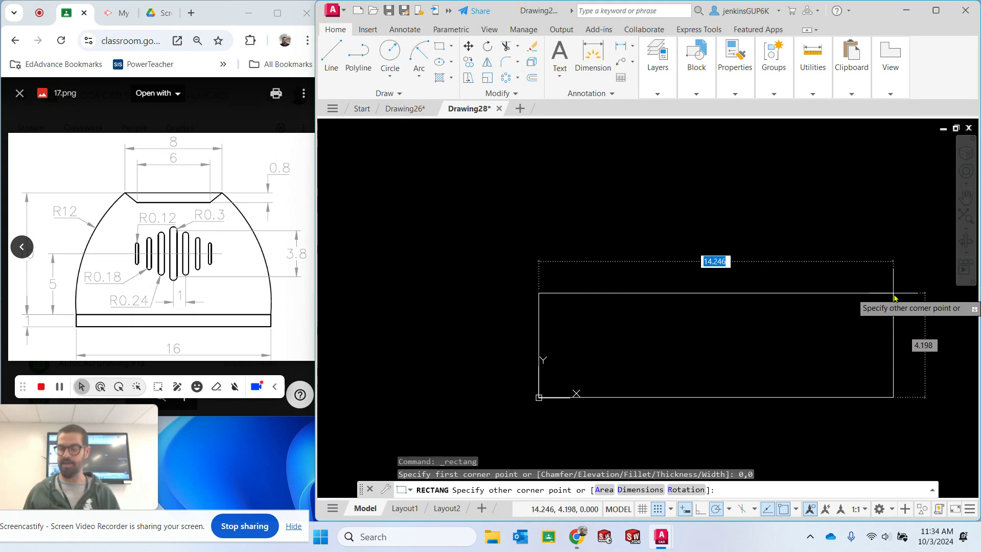
text(16)
key(Tab)
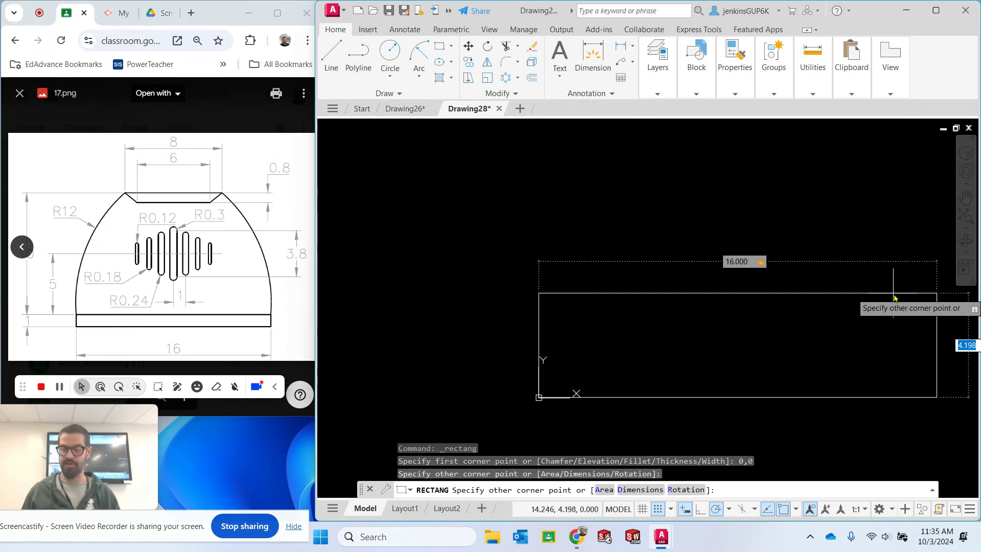
text(1)
key(Return)
mouse_move(836, 306)
middle_down()
mouse_move(800, 309)
mouse_move(718, 256)
middle_up()
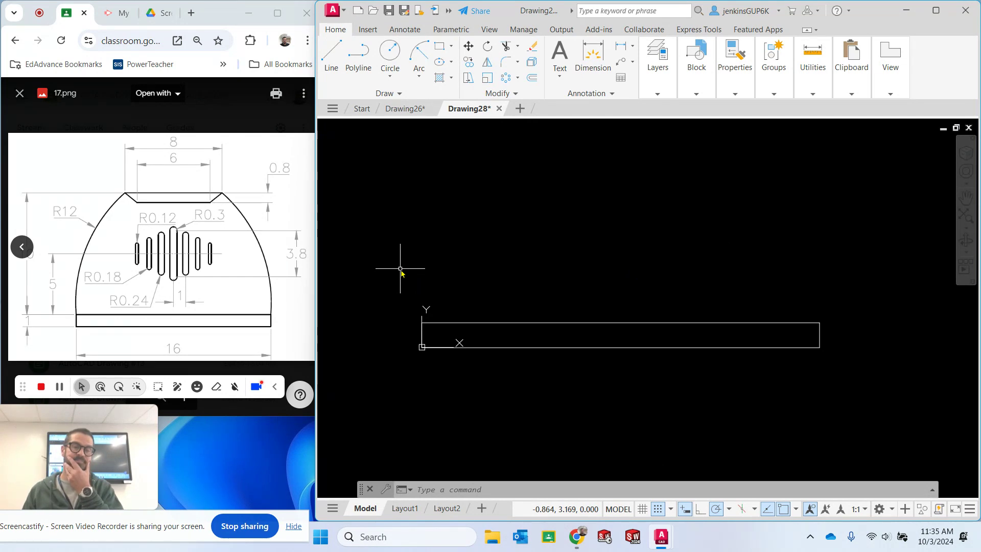
mouse_move(383, 268)
mouse_down()
mouse_move(558, 386)
mouse_move(506, 353)
mouse_up()
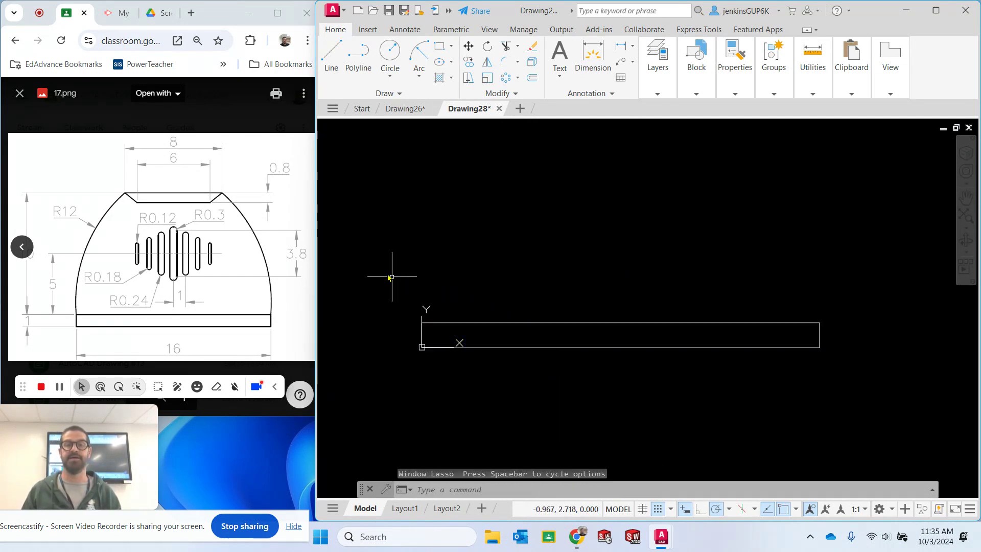
click(380, 262)
click(846, 383)
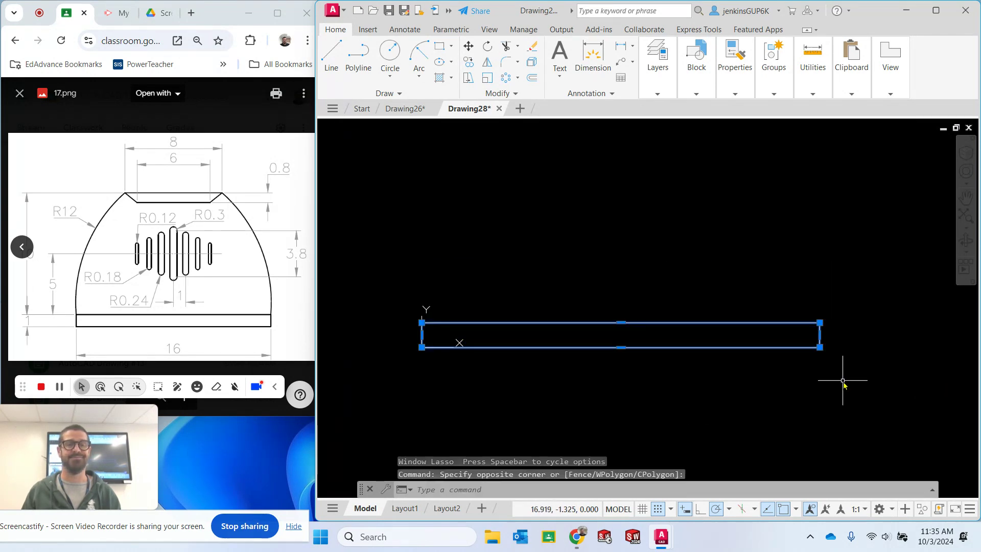
click(469, 46)
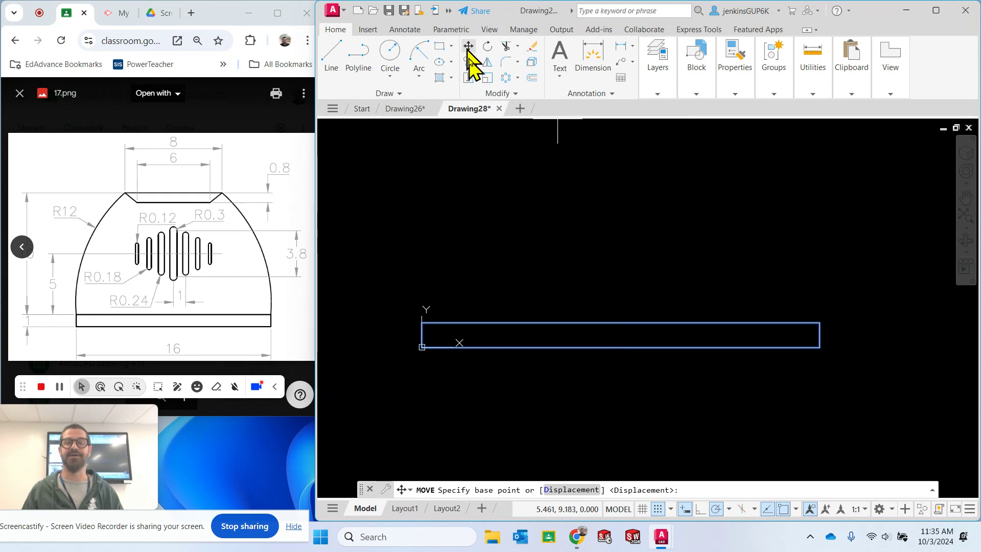
click(621, 347)
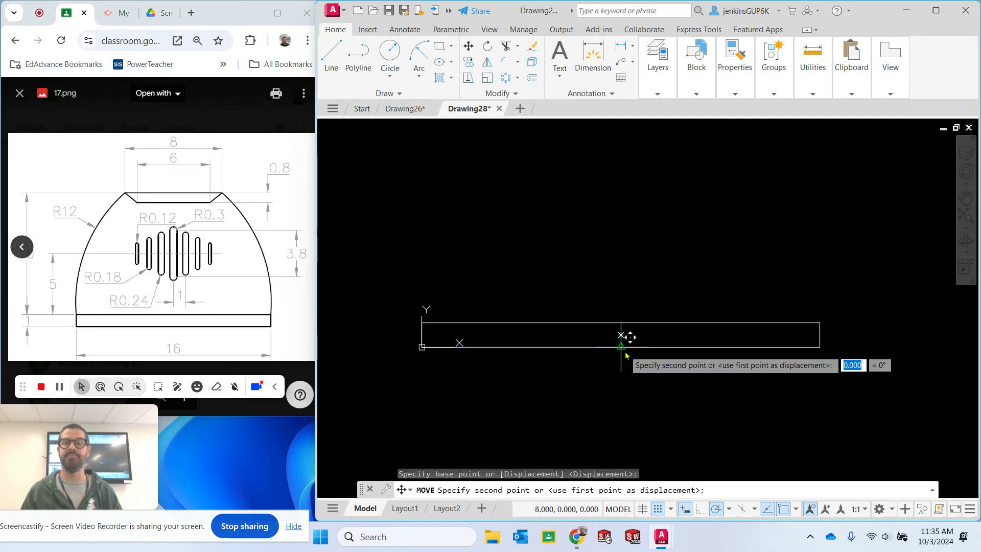
click(422, 347)
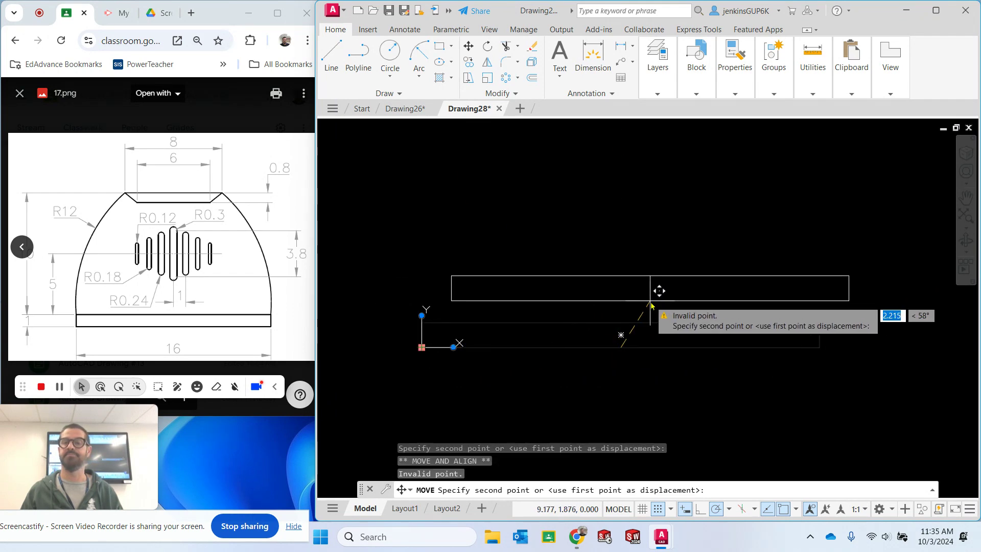
key(Escape)
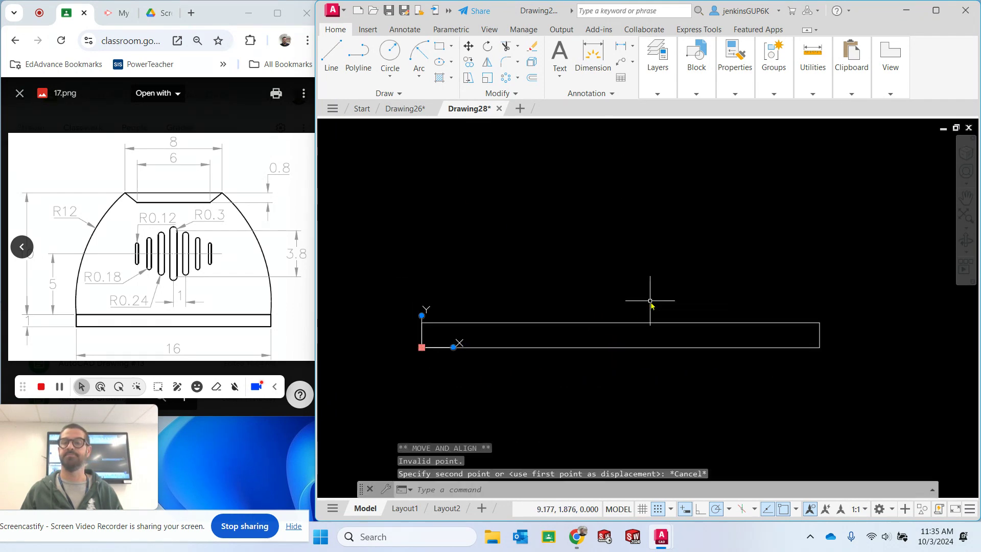
Move the rectangle by the midpoint of its bottom edge to the origin so it is centred on the Y axis
click(508, 323)
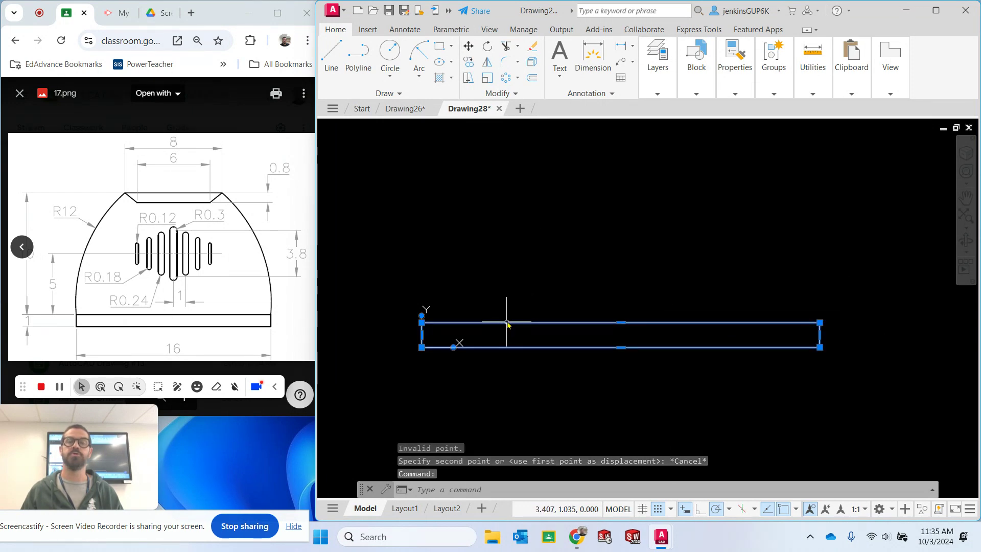
click(468, 46)
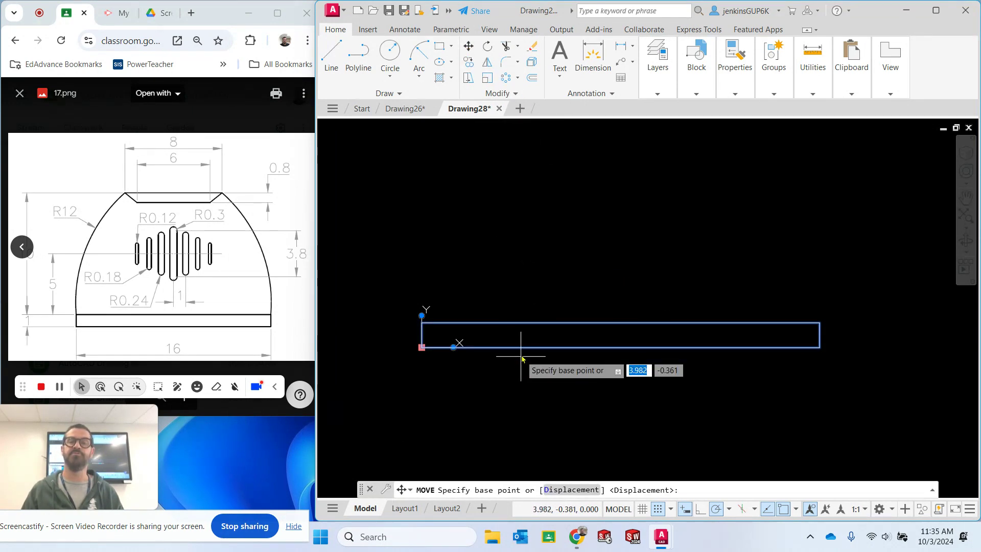
click(621, 347)
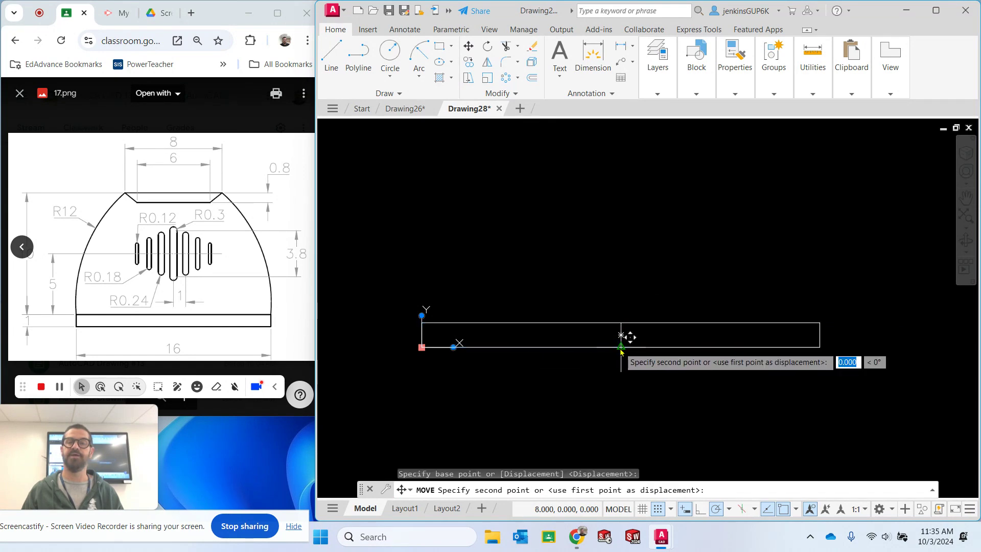
click(423, 348)
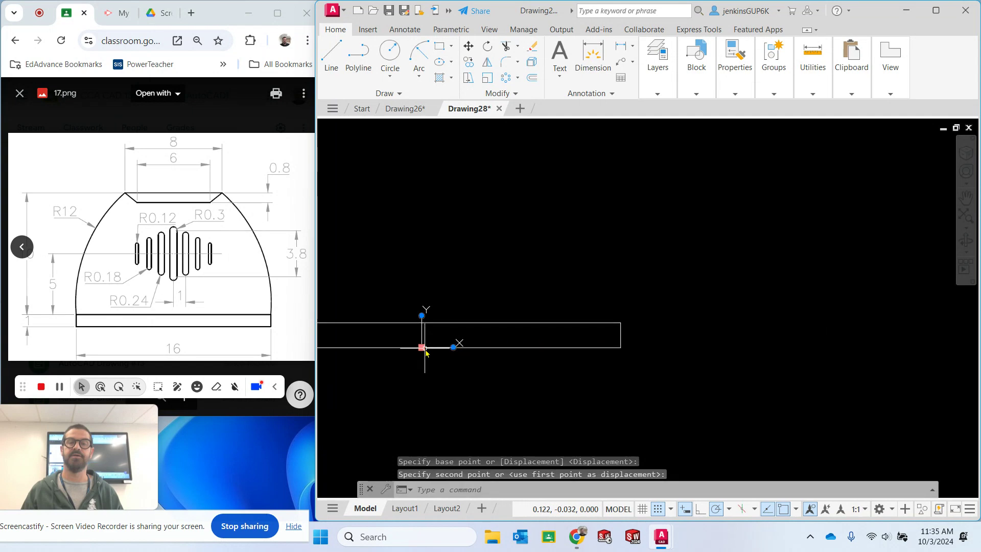
middle_drag(529, 252, 699, 241)
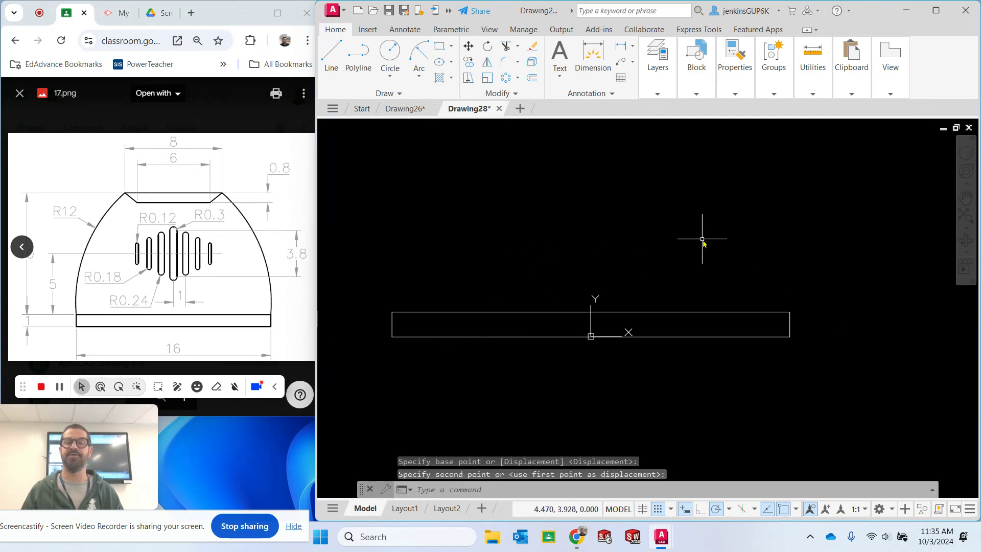
key(Escape)
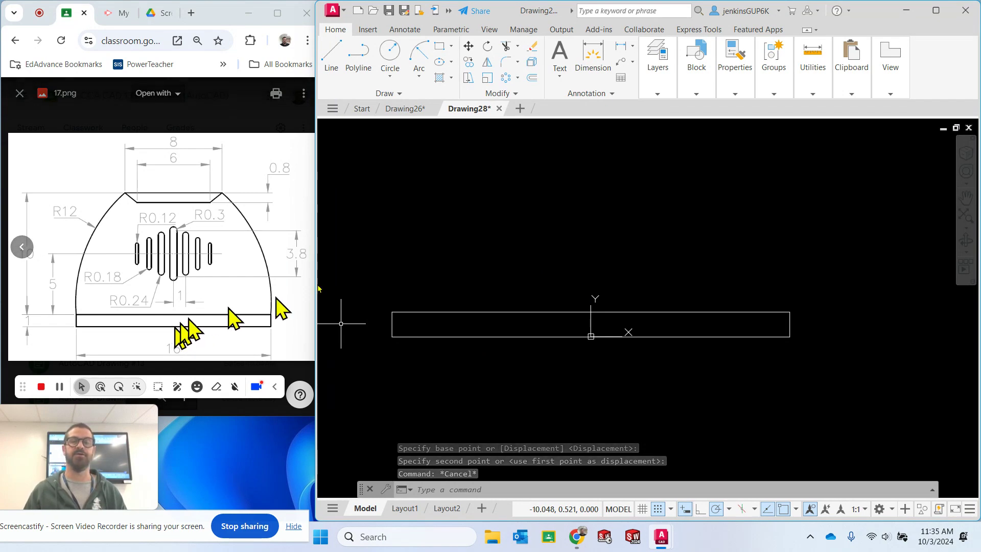
mouse_move(597, 231)
middle_down()
mouse_move(605, 324)
mouse_move(622, 320)
middle_up()
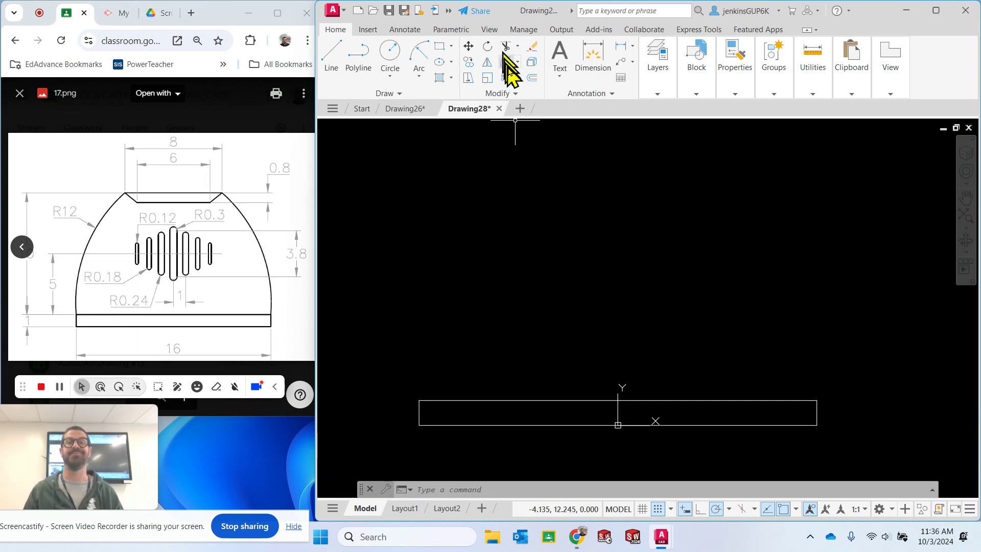
click(535, 79)
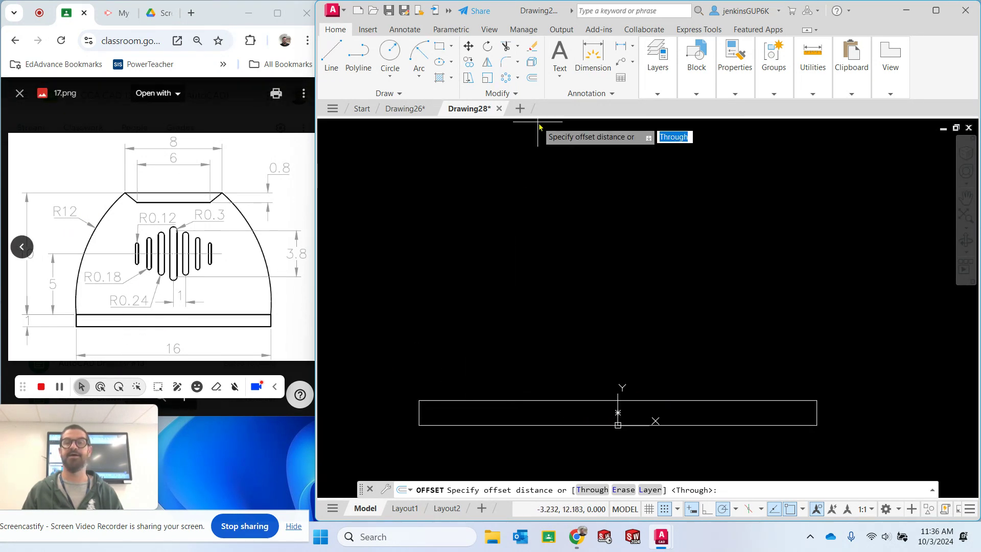
key(Return)
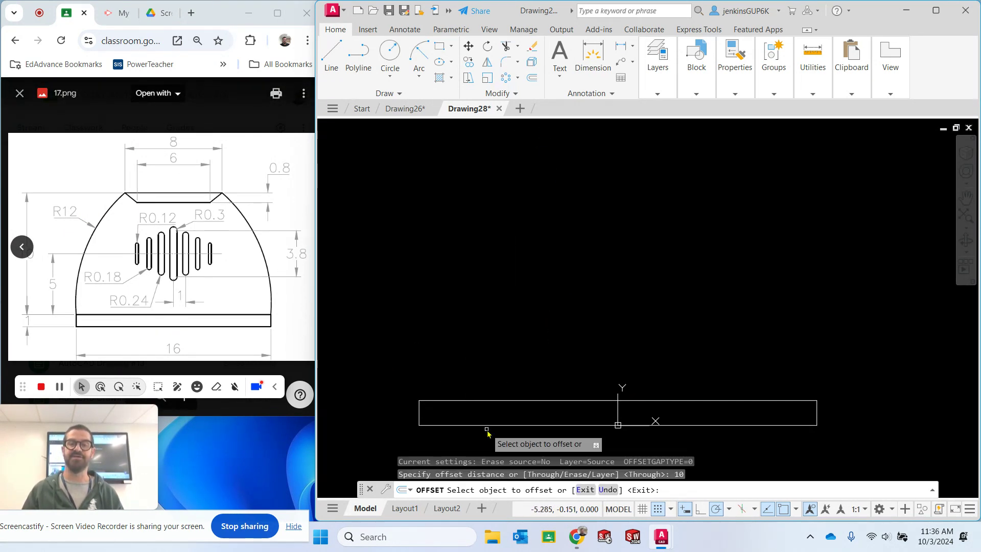
key(Escape)
key(Escape)
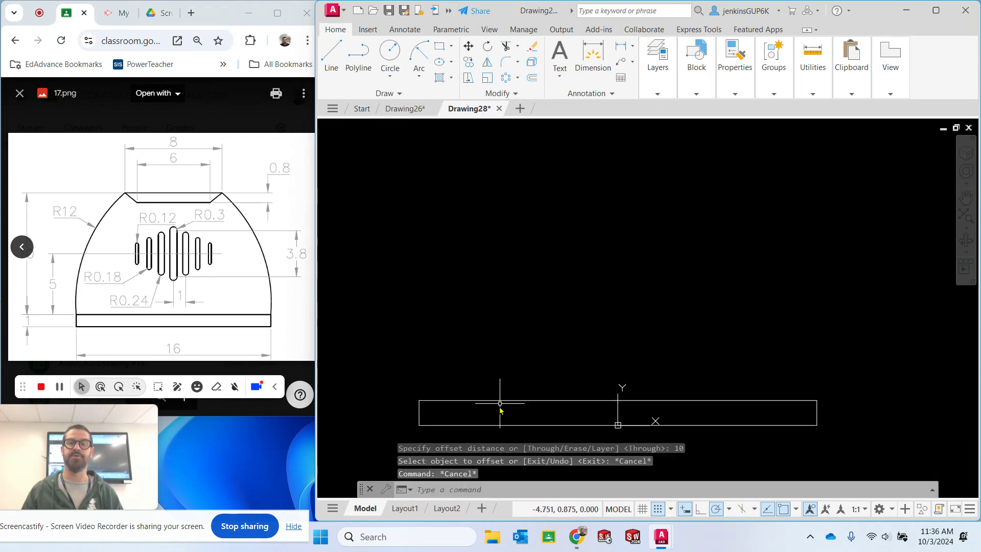
key(Escape)
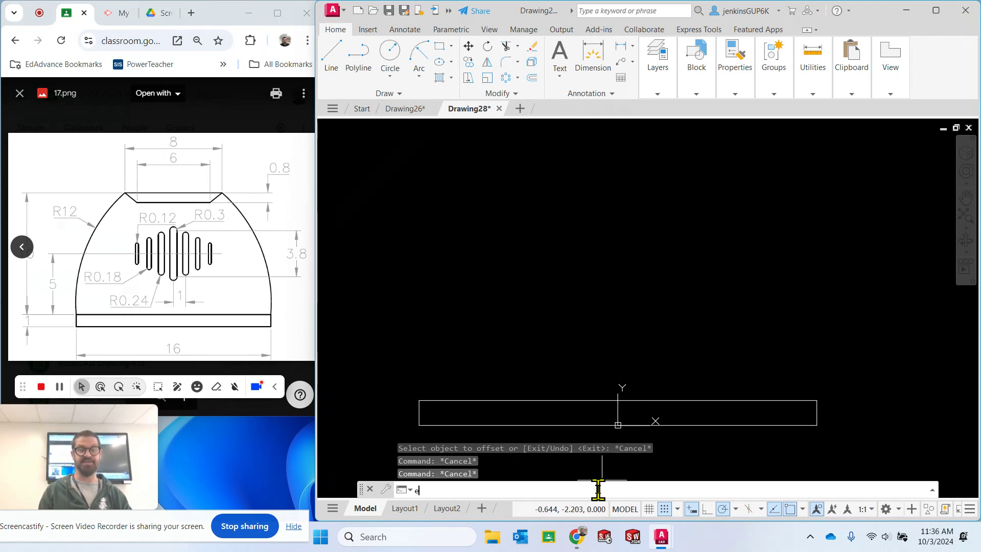
Explode the base rectangle into separate lines
text(explo)
key(Return)
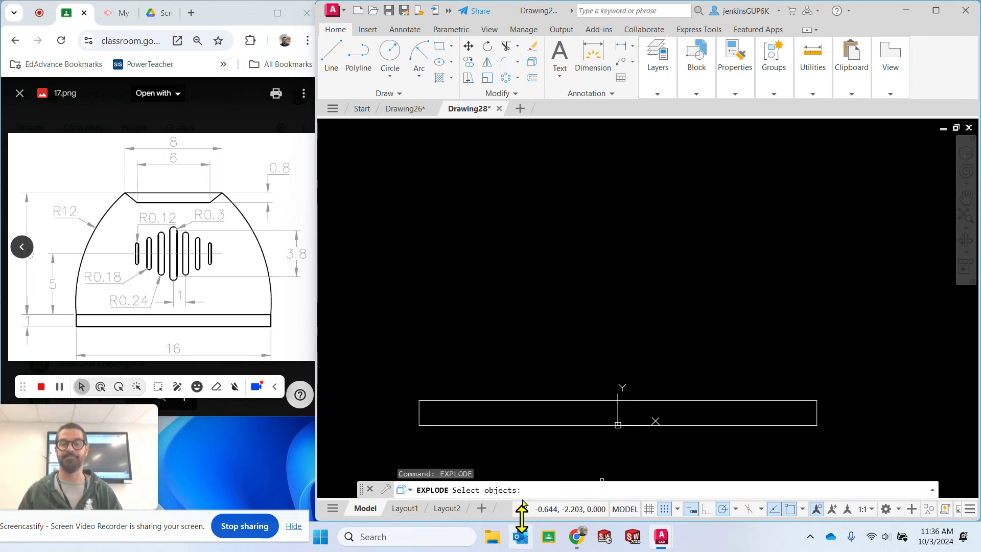
click(536, 402)
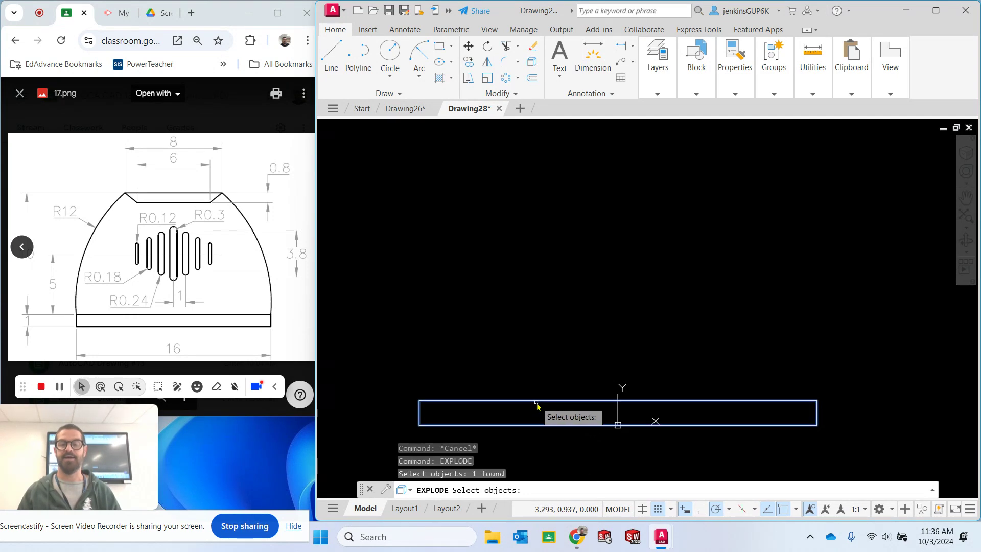
key(Return)
key(Escape)
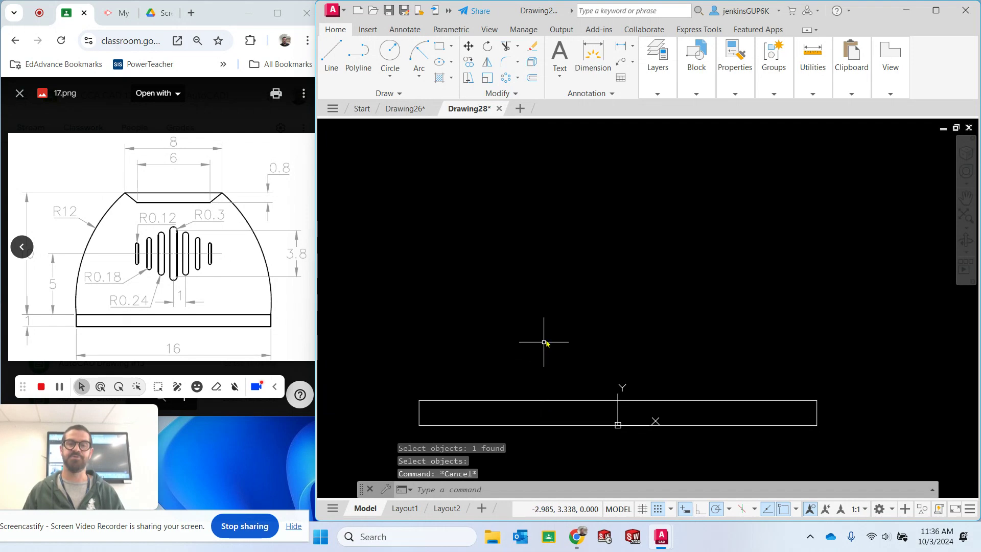
Offset the top edge of the base rectangle upward by 10
click(533, 80)
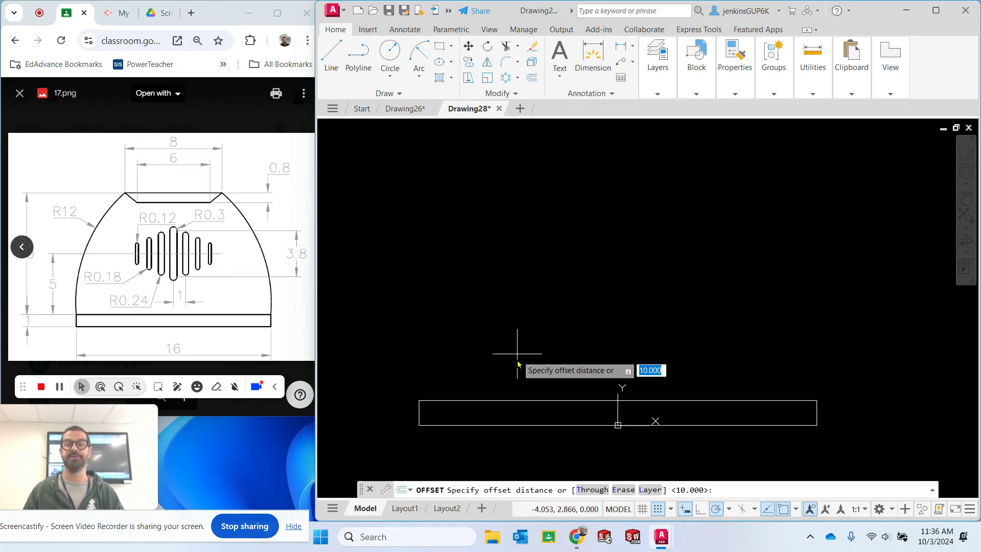
text(10)
key(Return)
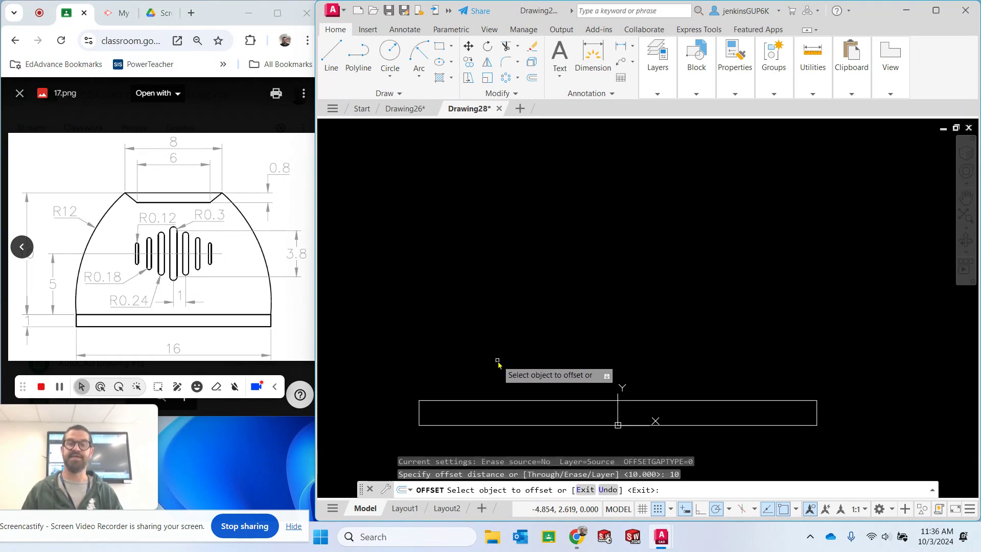
click(511, 402)
click(526, 288)
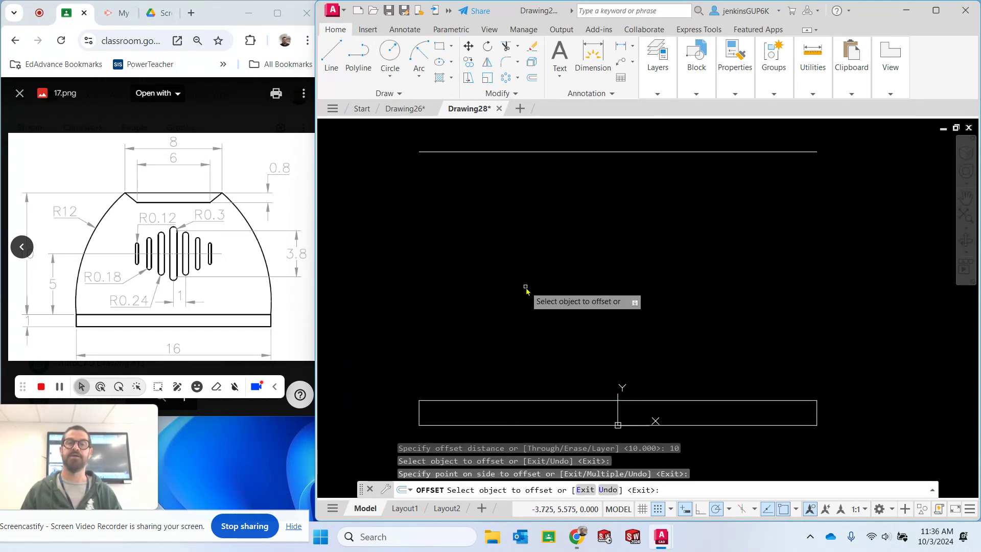
key(Escape)
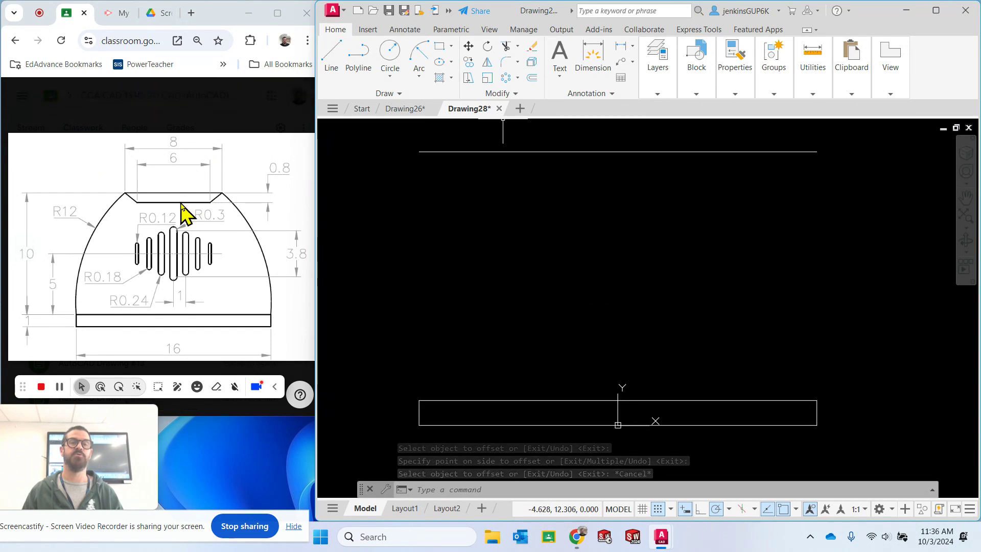
Offset the uppermost horizontal line downward by 0.8
click(532, 77)
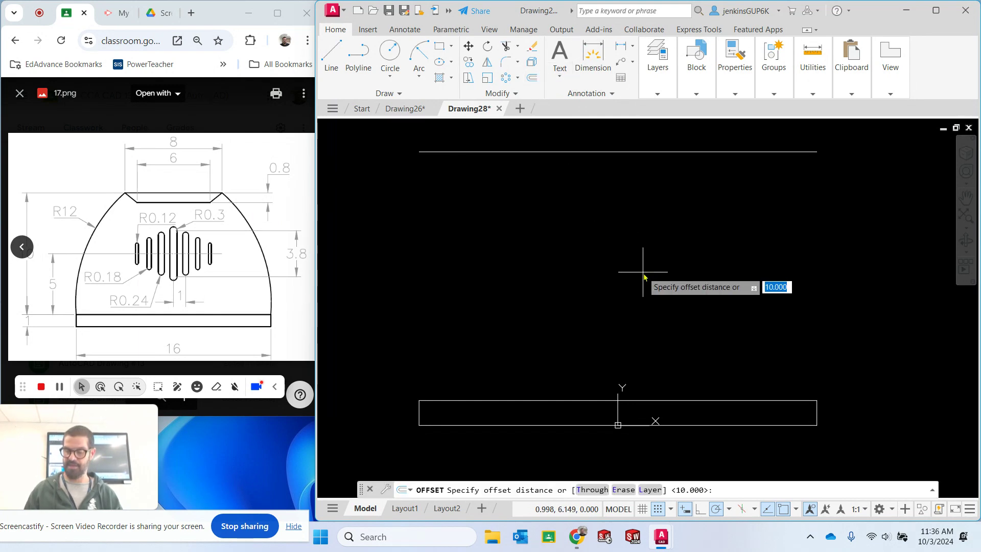
text(.8)
key(Return)
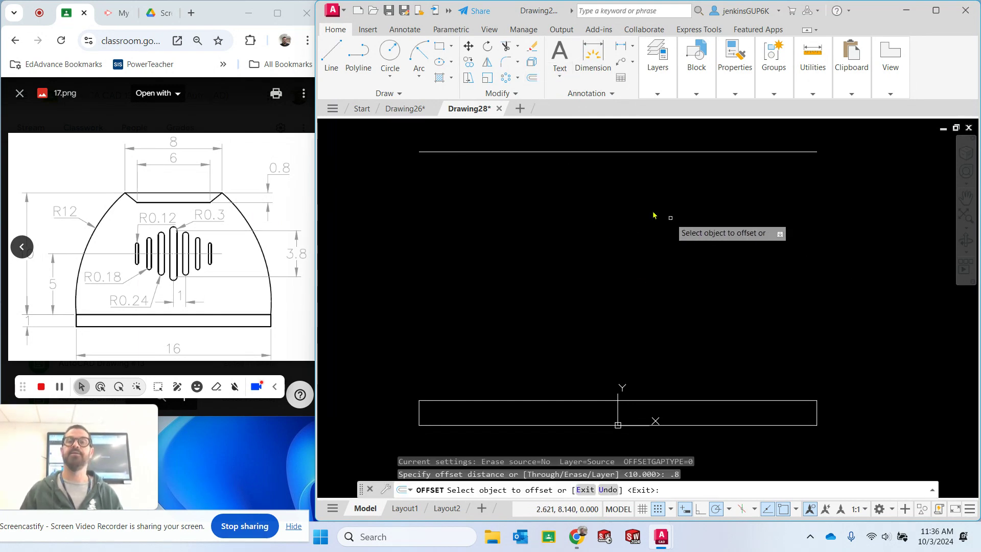
click(619, 152)
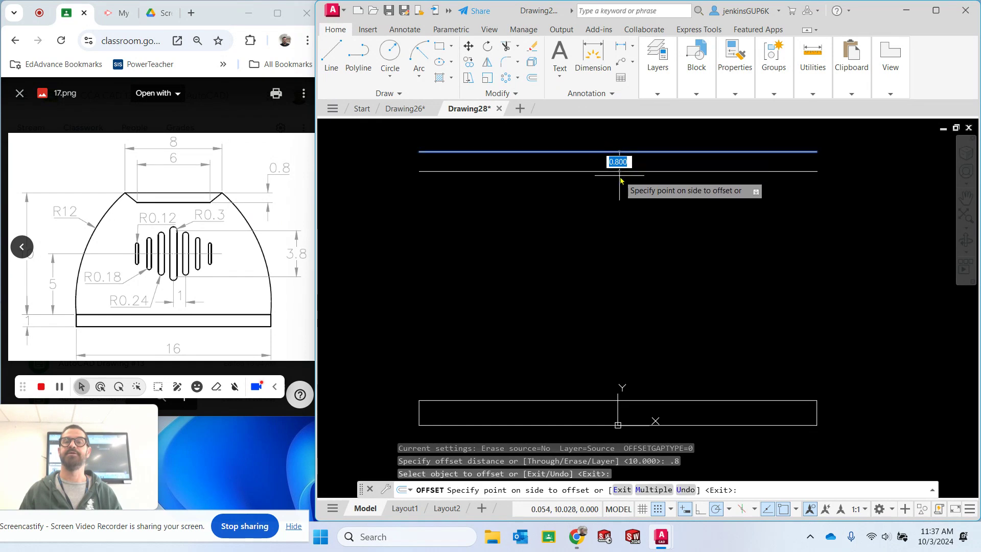
click(619, 189)
key(Escape)
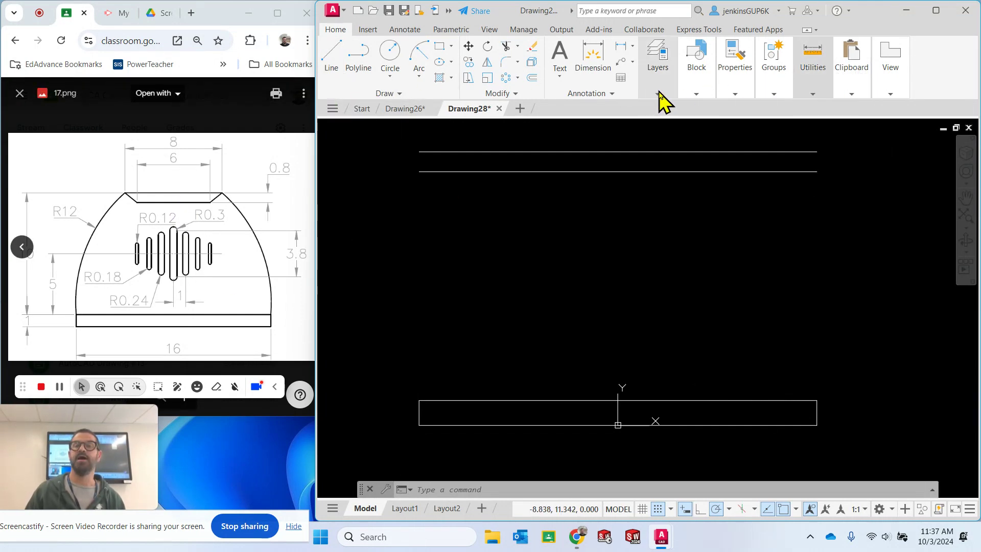
Make the Construction layer the current layer
mouse_move(664, 94)
click(740, 109)
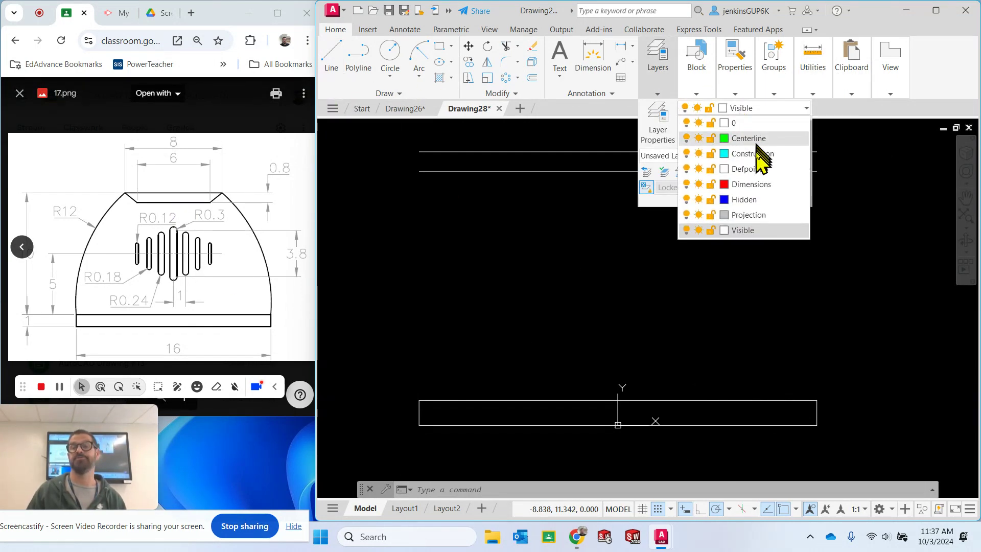
click(753, 154)
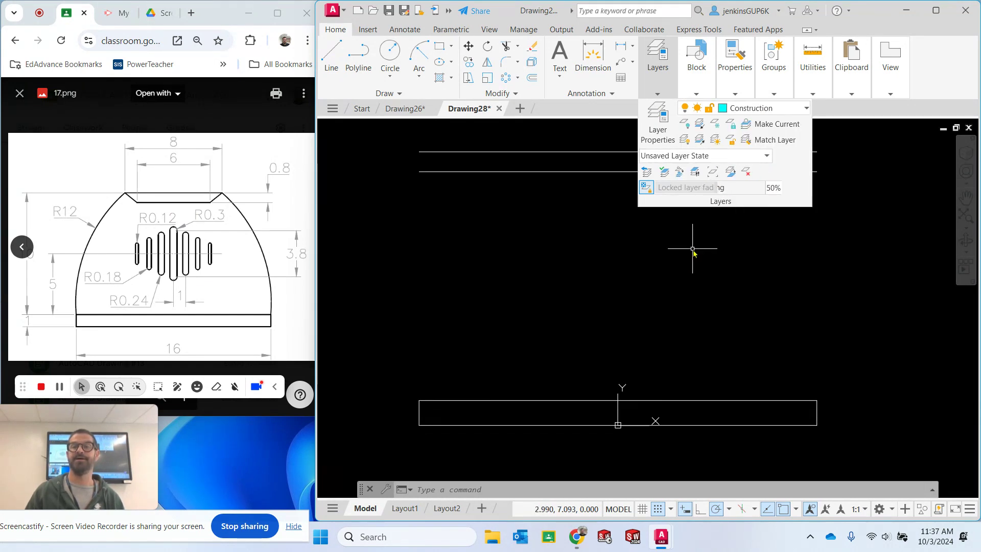
Draw a vertical construction line through the midpoint of the base's bottom edge
key(Escape)
key(Escape)
click(331, 59)
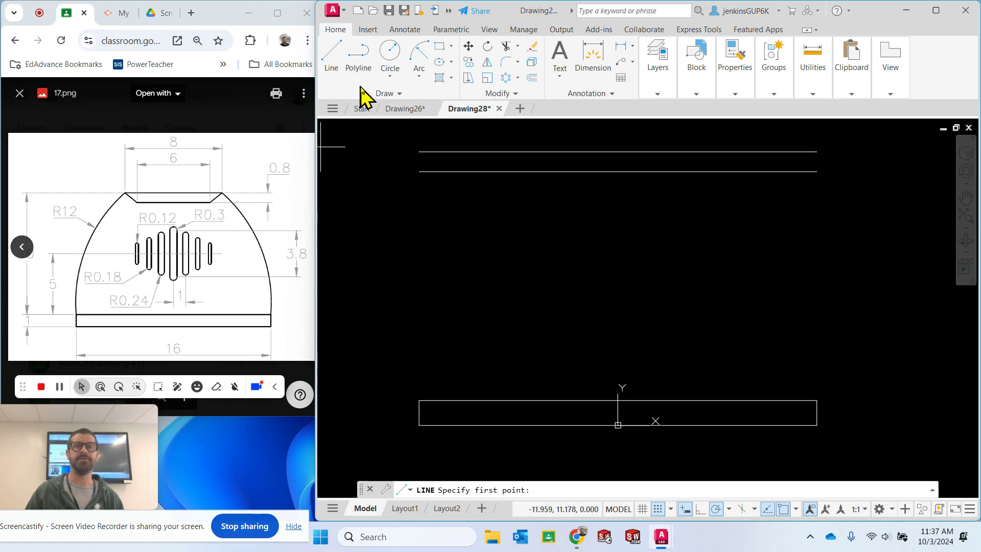
click(386, 94)
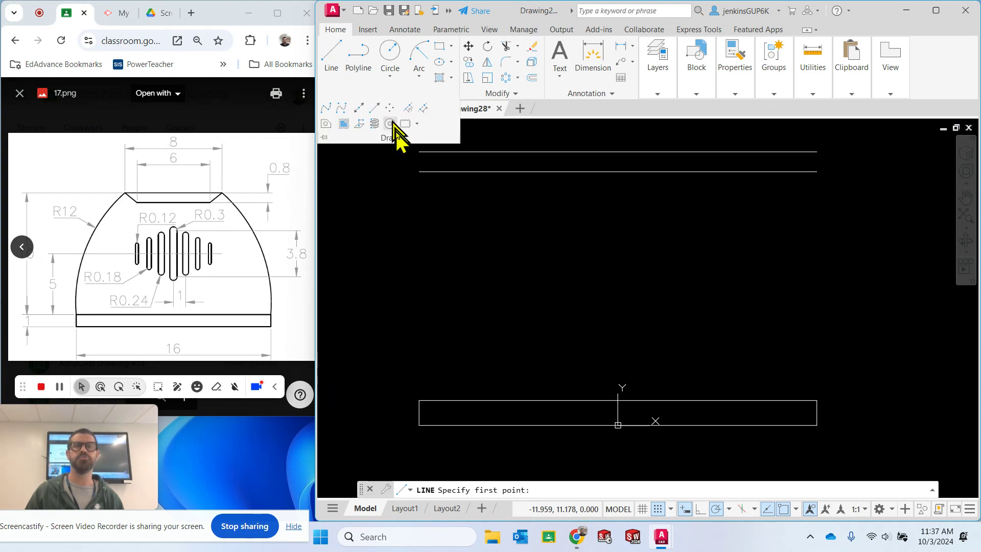
click(361, 109)
click(618, 424)
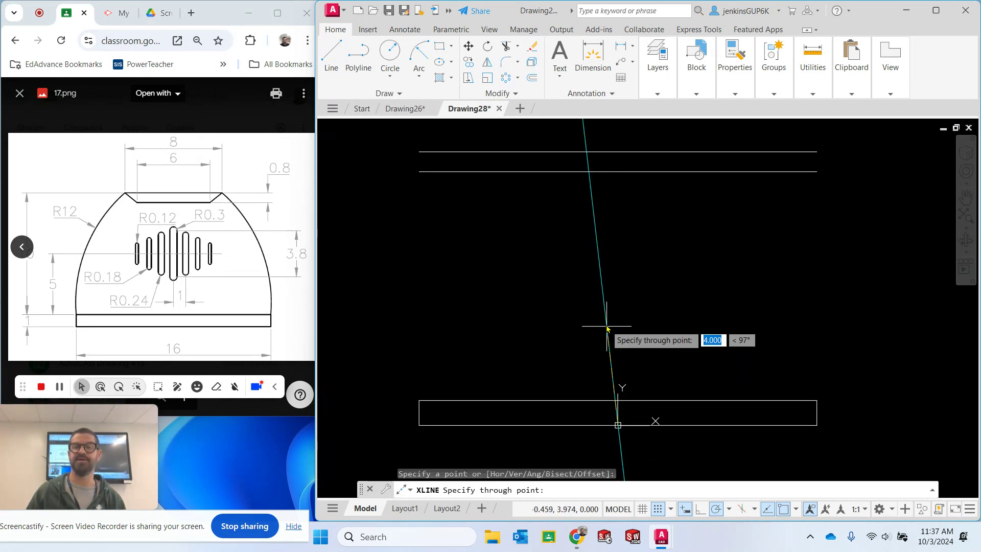
click(619, 300)
key(Escape)
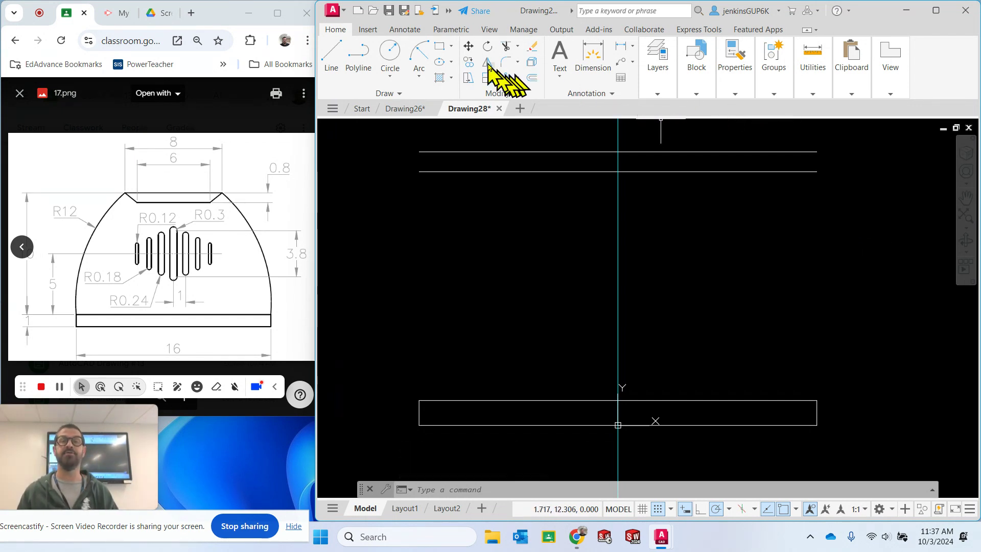
Make the Visible layer the current layer
click(658, 94)
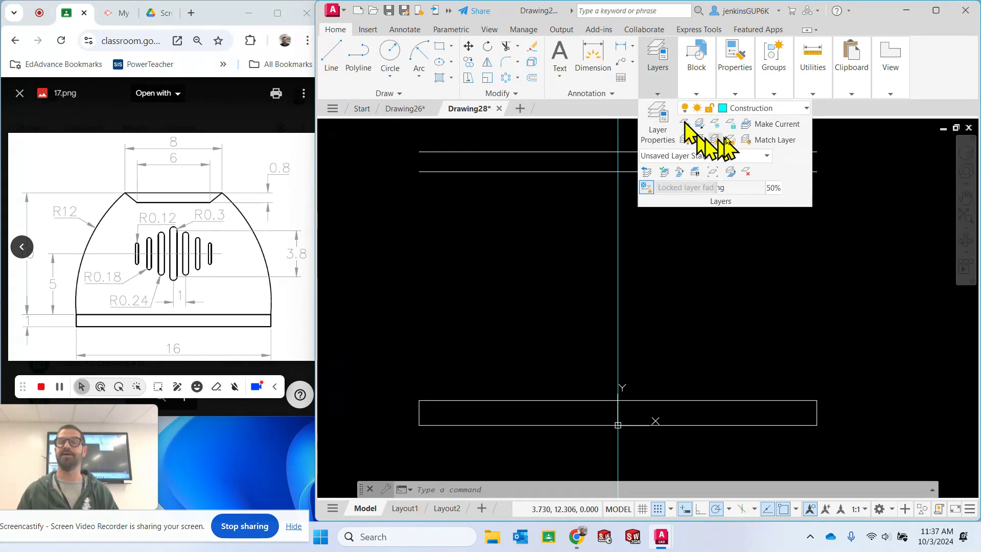
click(792, 117)
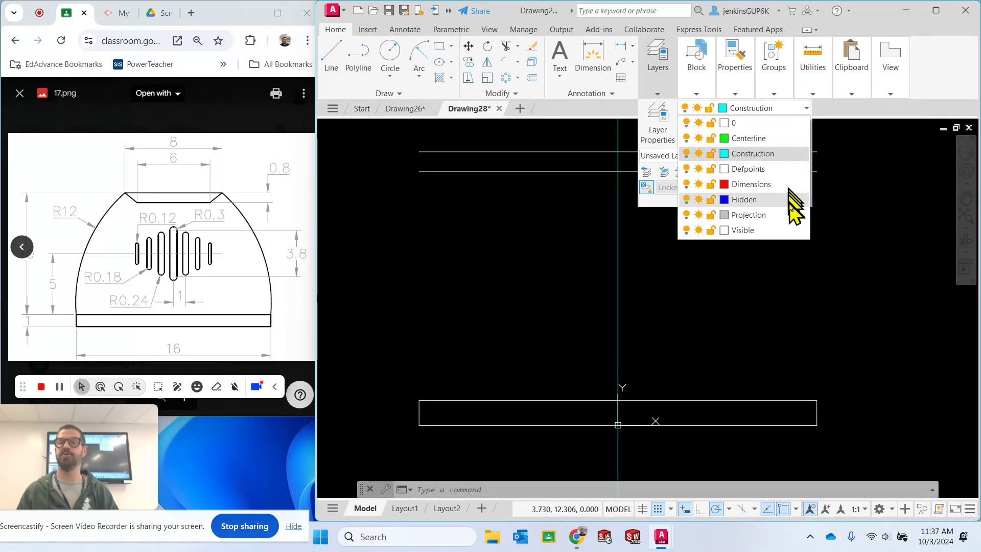
click(776, 229)
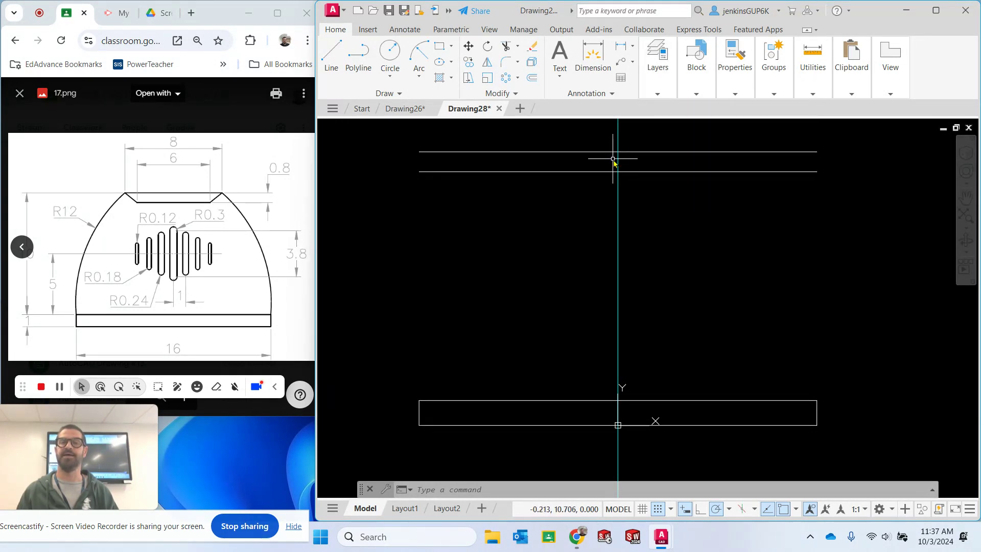
Draw a line 4 units long leftward along the uppermost horizontal line, starting at the vertical construction line
click(330, 59)
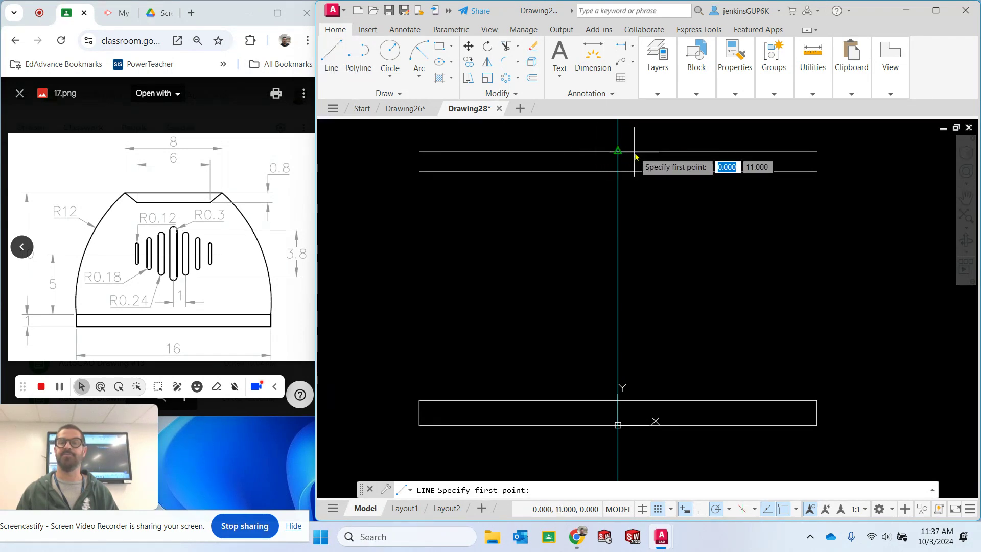
click(618, 151)
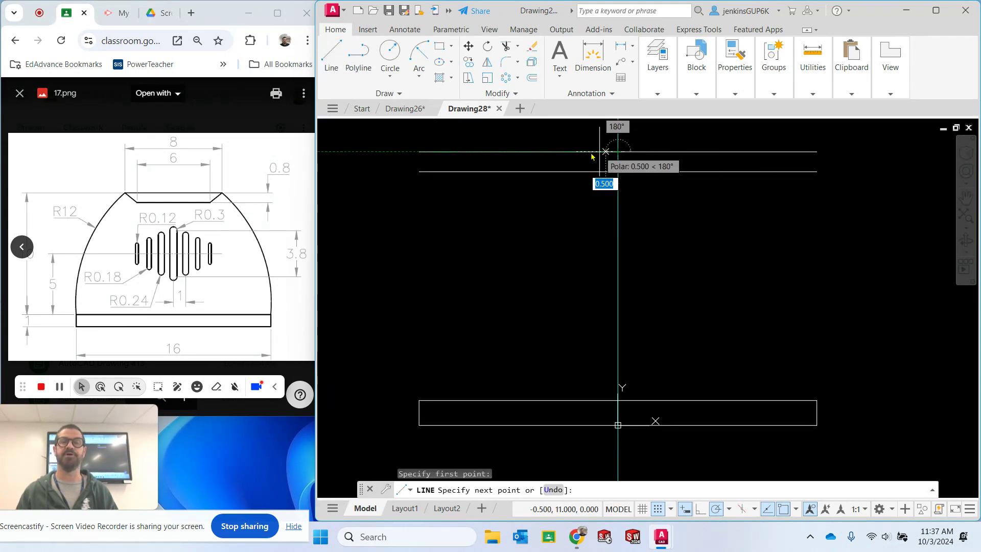
text(4)
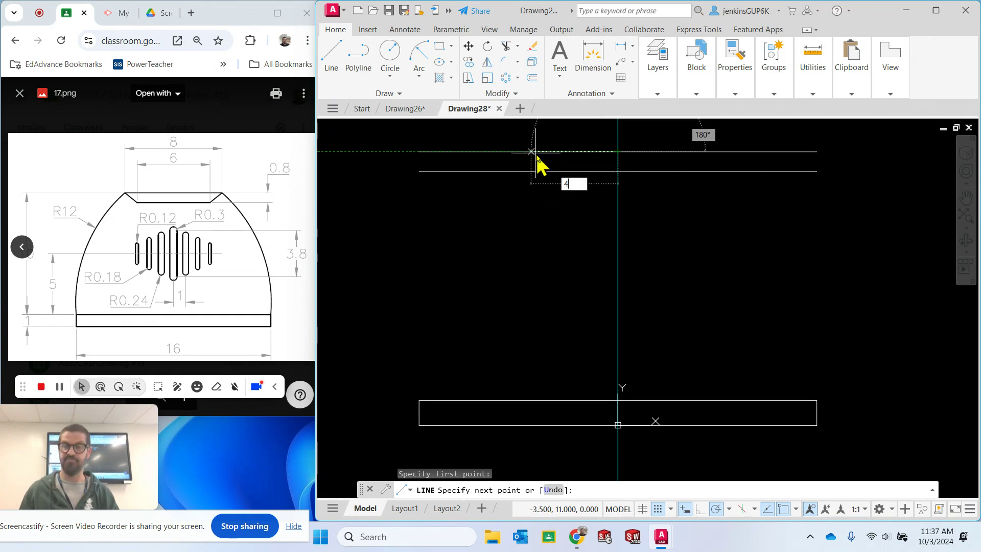
key(Return)
key(Escape)
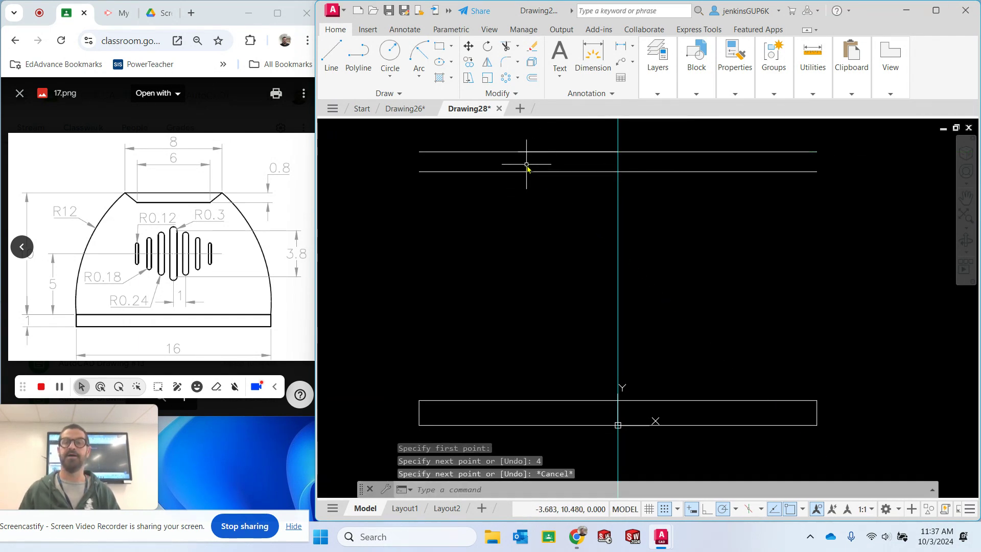
Draw a line 3 units long leftward along the lower offset line, starting at the vertical construction line
click(332, 56)
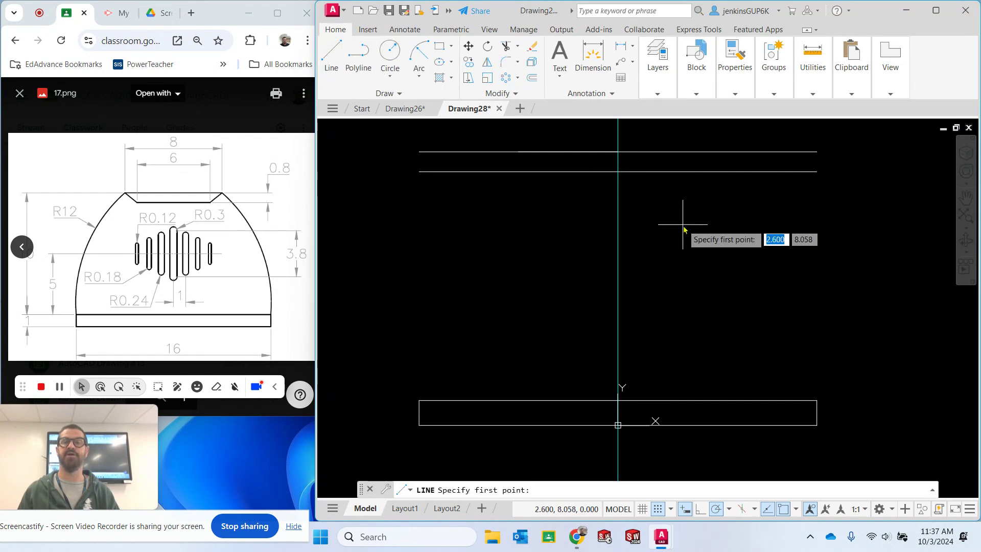
click(622, 175)
text(3)
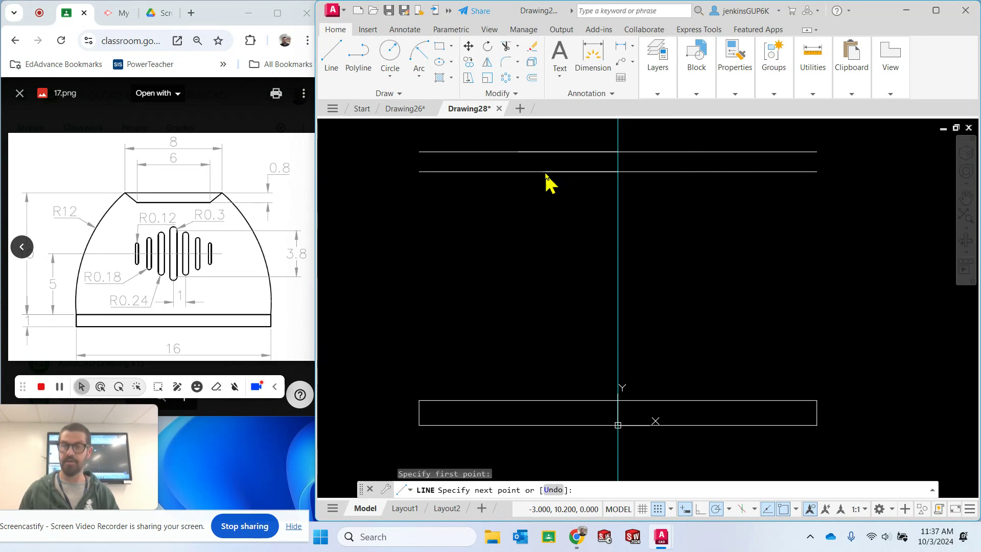
key(Return)
key(Escape)
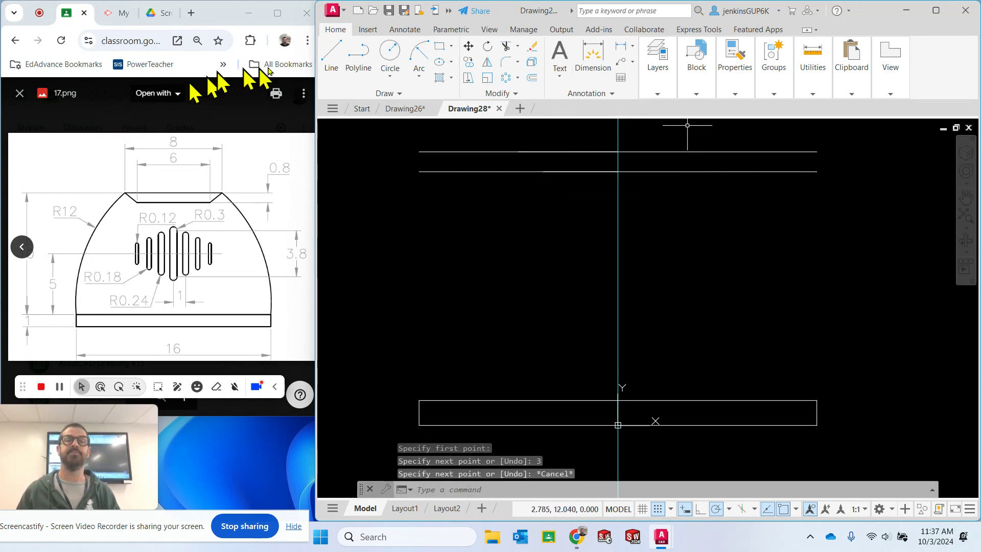
Connect the left ends of the 3-unit and 4-unit lines with a slanted line to form the notch side
click(334, 57)
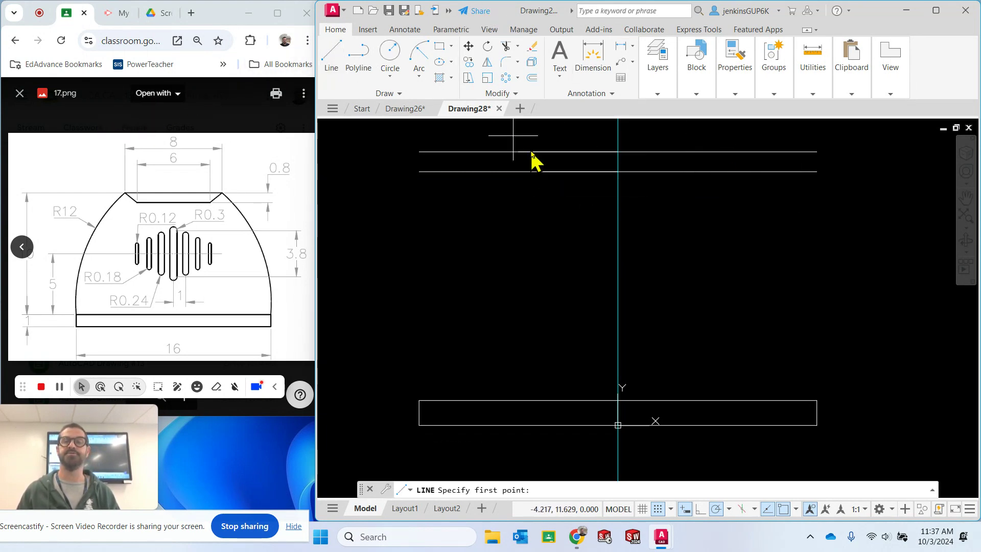
click(546, 172)
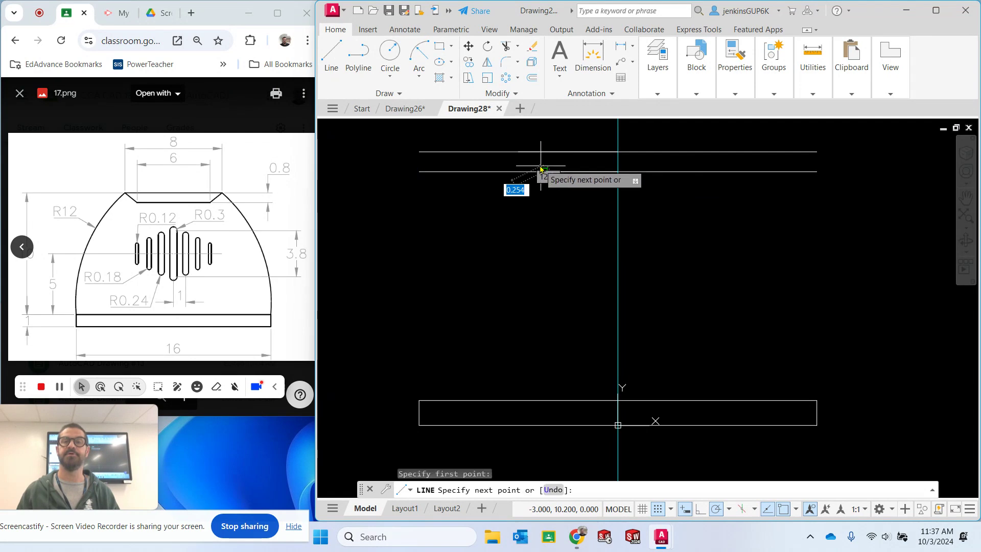
click(520, 153)
key(Escape)
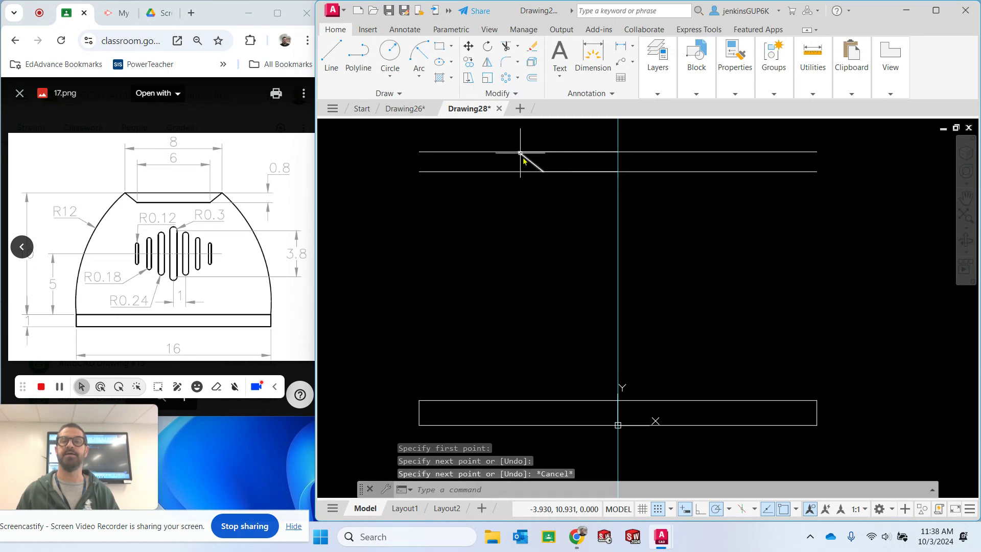
Move the two full-width horizontal offset lines to the Construction layer
click(455, 152)
click(458, 172)
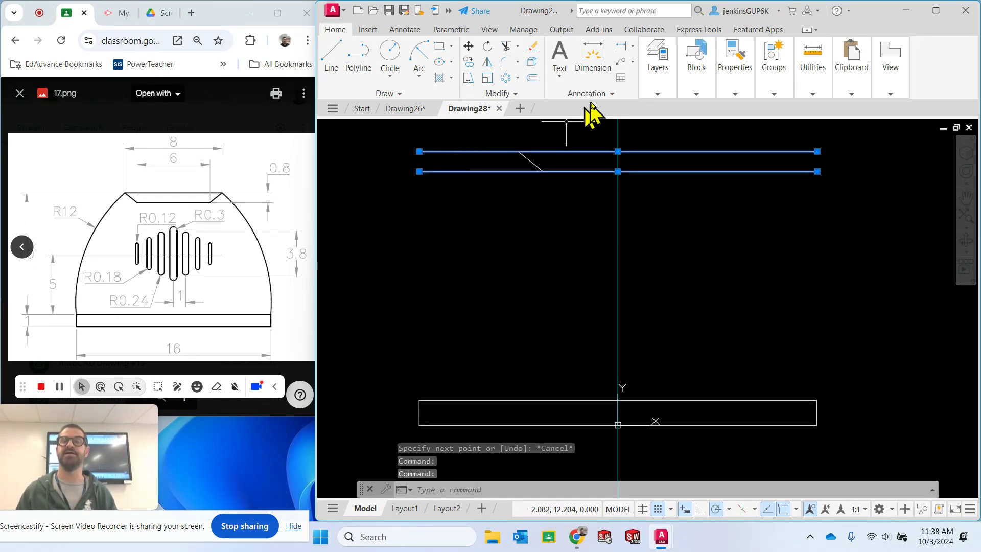
click(657, 91)
click(752, 108)
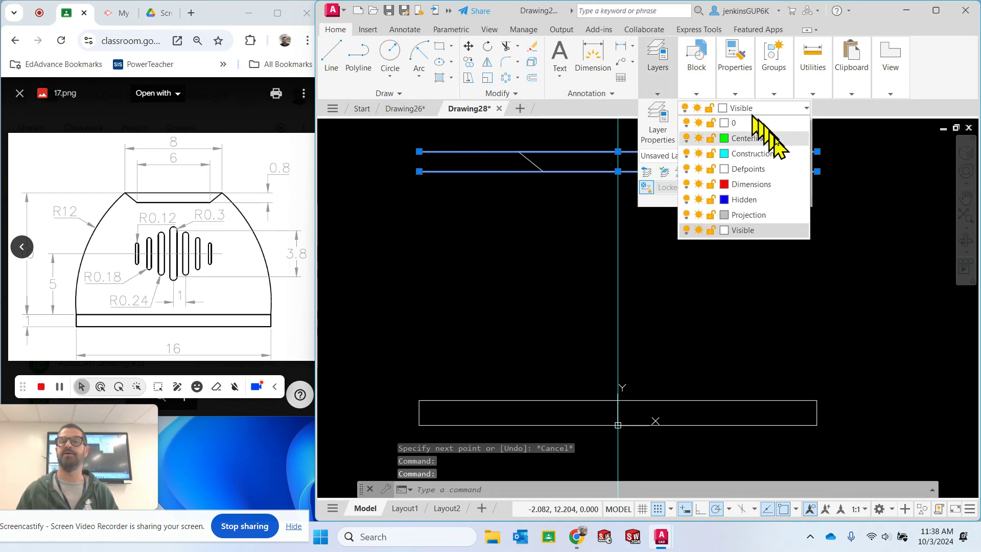
click(772, 137)
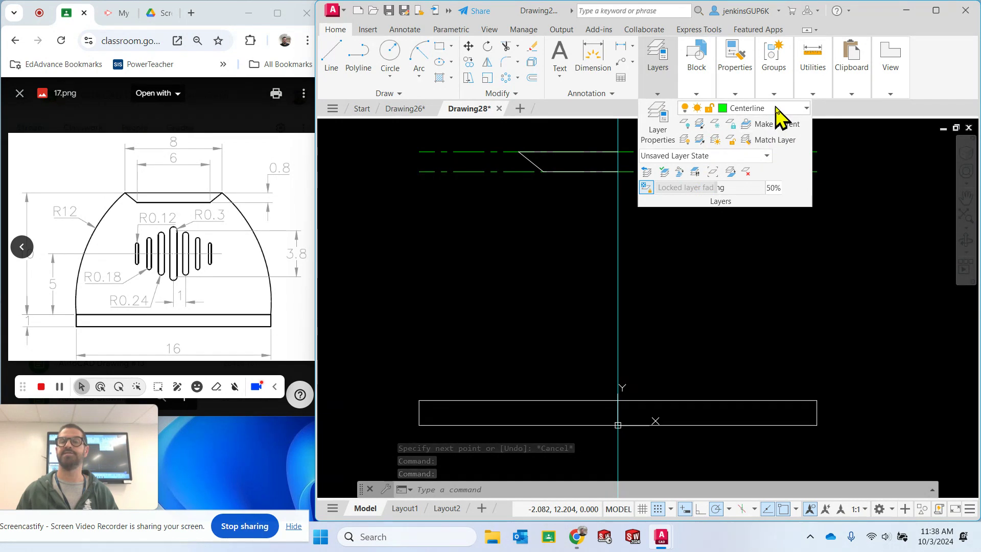
click(775, 109)
click(775, 153)
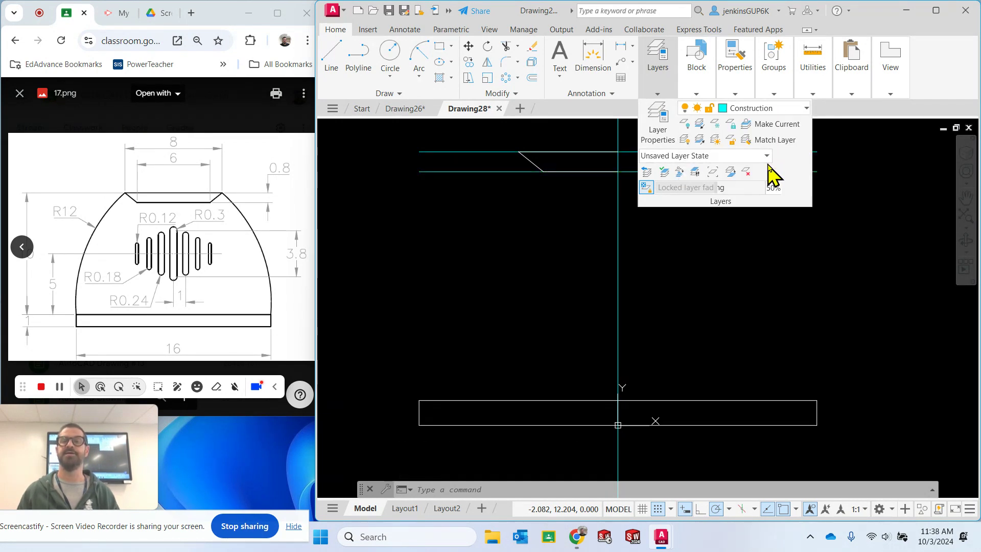
click(398, 213)
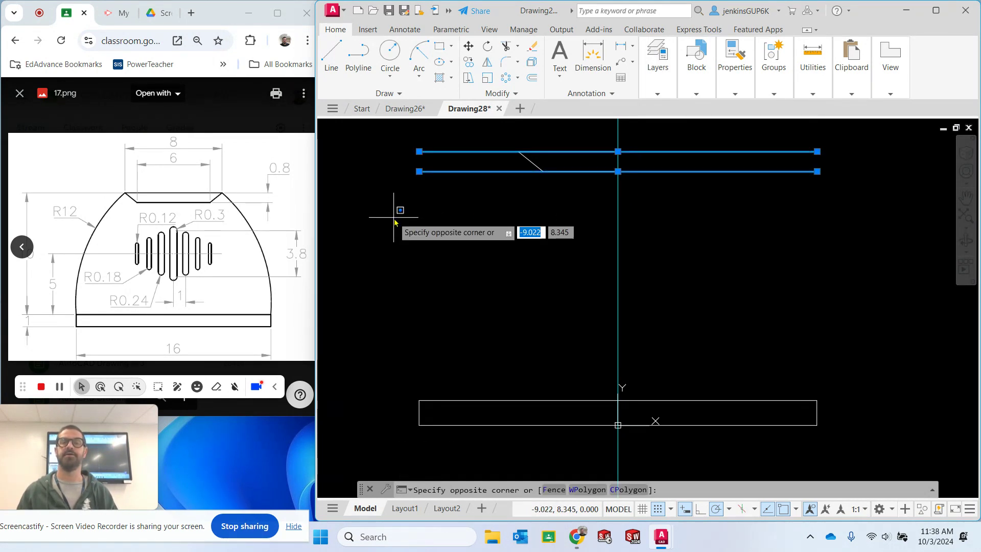
key(Escape)
key(Escape)
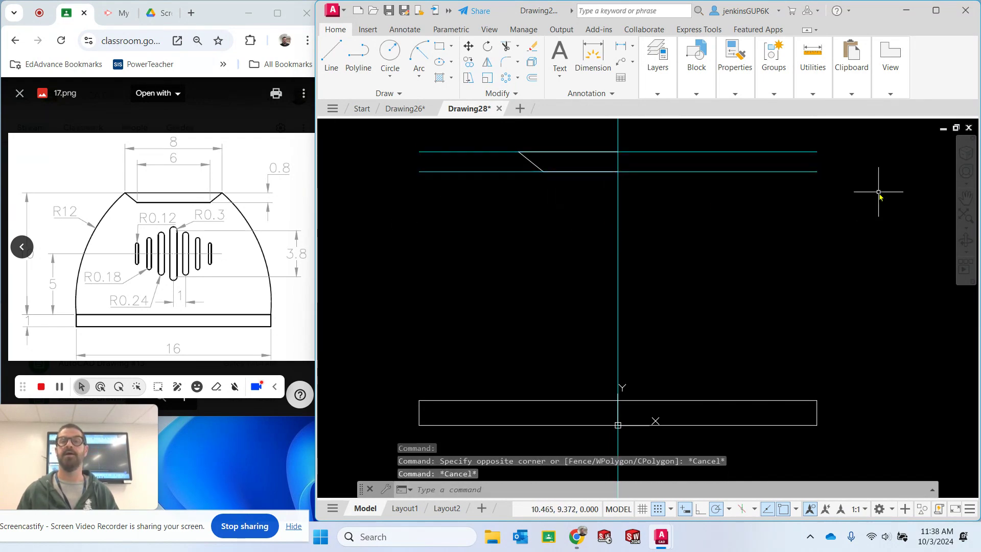
Mirror the three left-hand notch lines about the vertical construction line, keeping the source objects
click(505, 126)
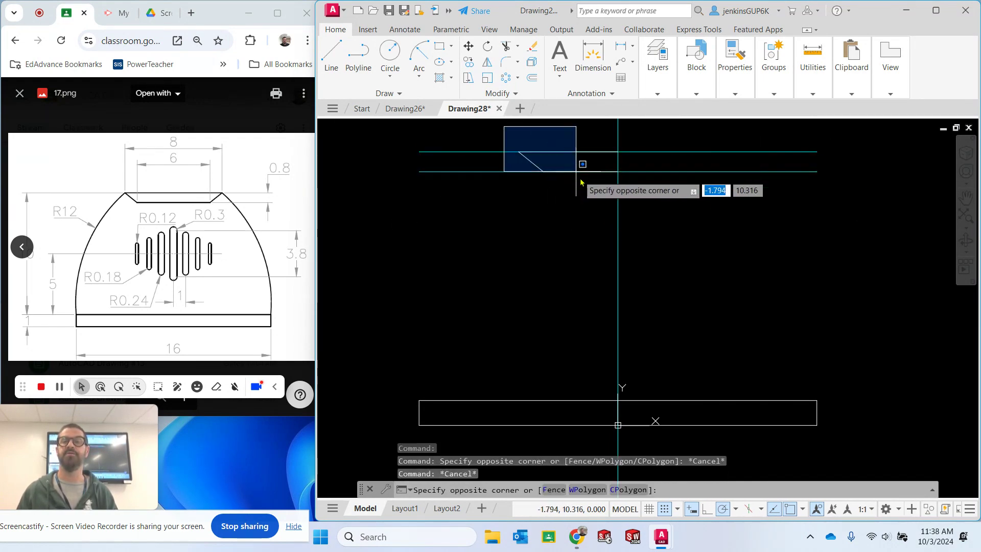
click(620, 203)
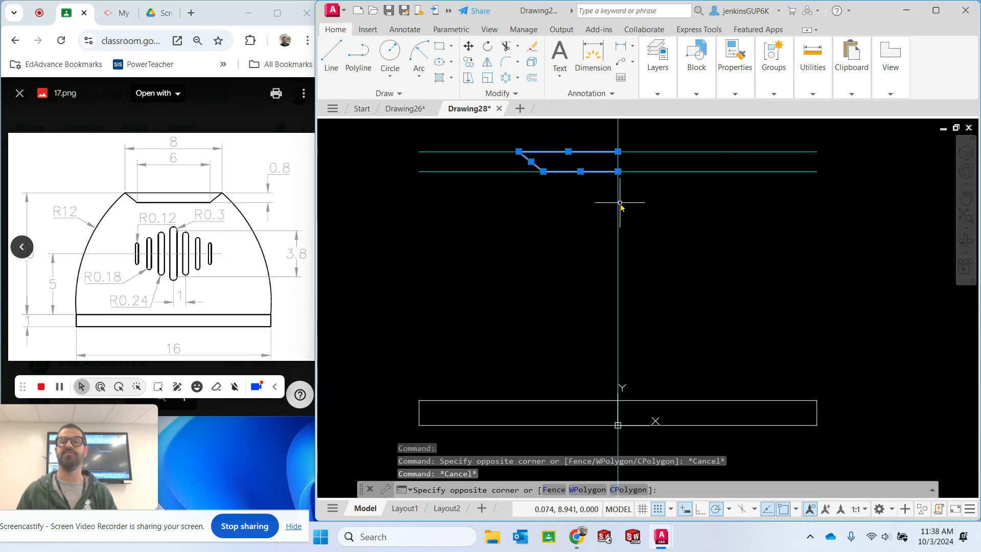
click(487, 62)
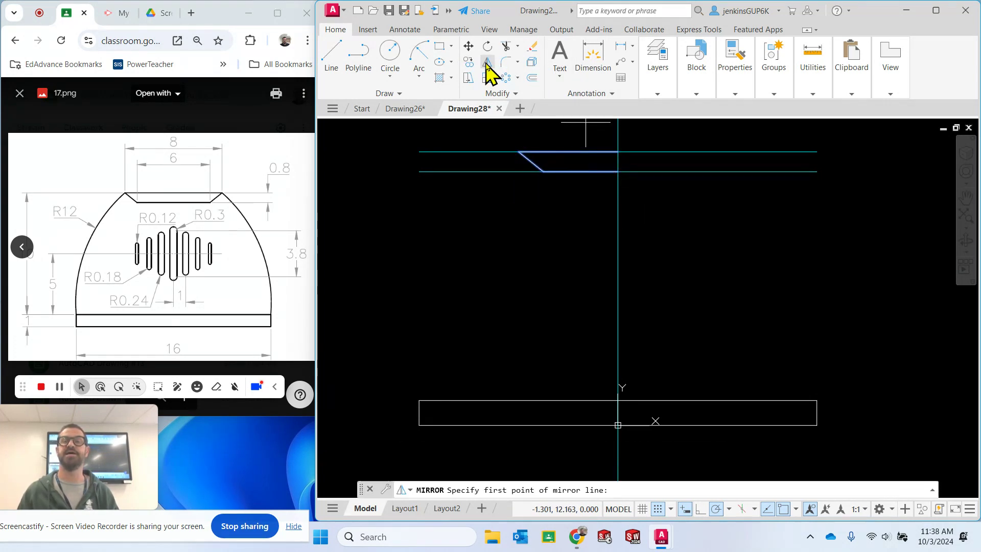
click(618, 152)
click(619, 172)
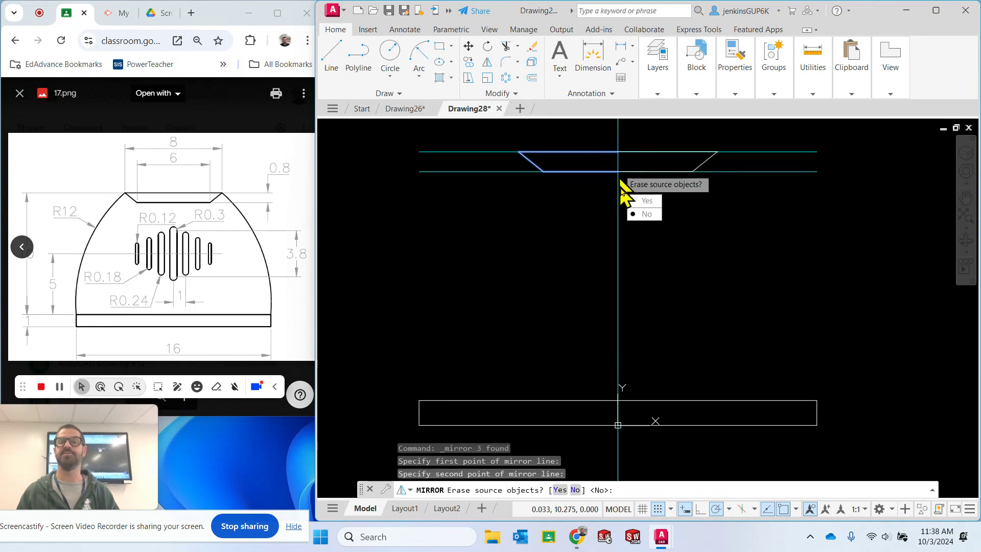
click(646, 213)
key(Escape)
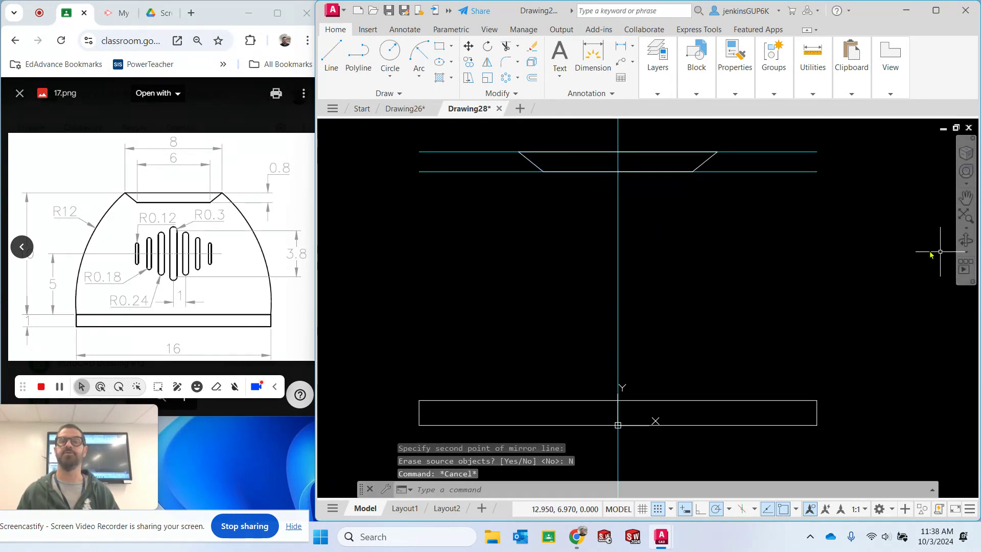
key(Escape)
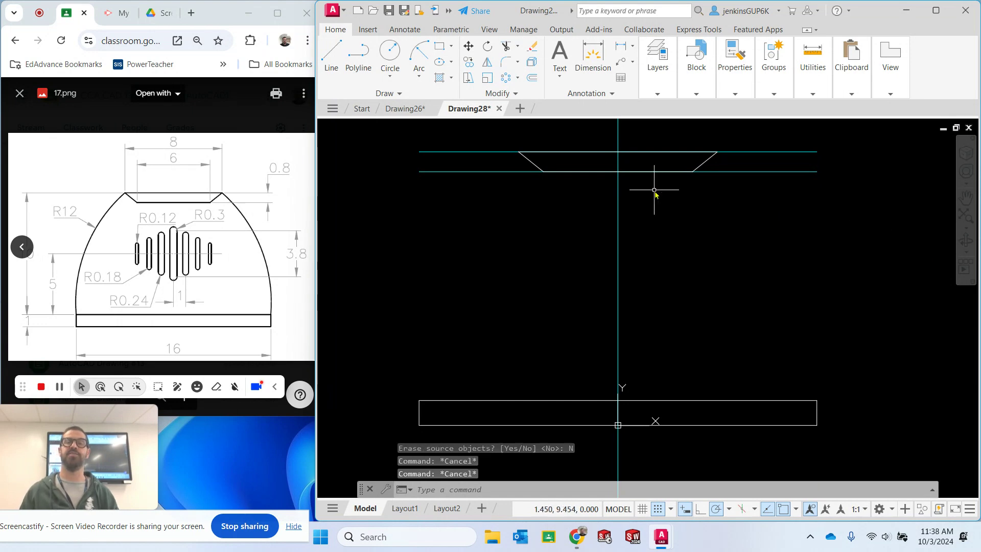
Delete the two full-width horizontal construction lines at the notch
click(445, 152)
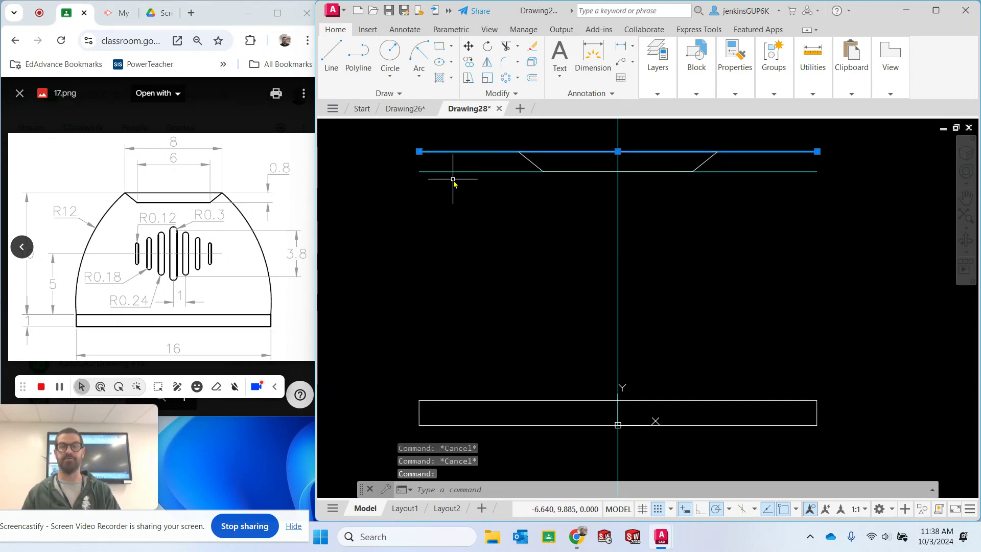
click(453, 171)
key(Delete)
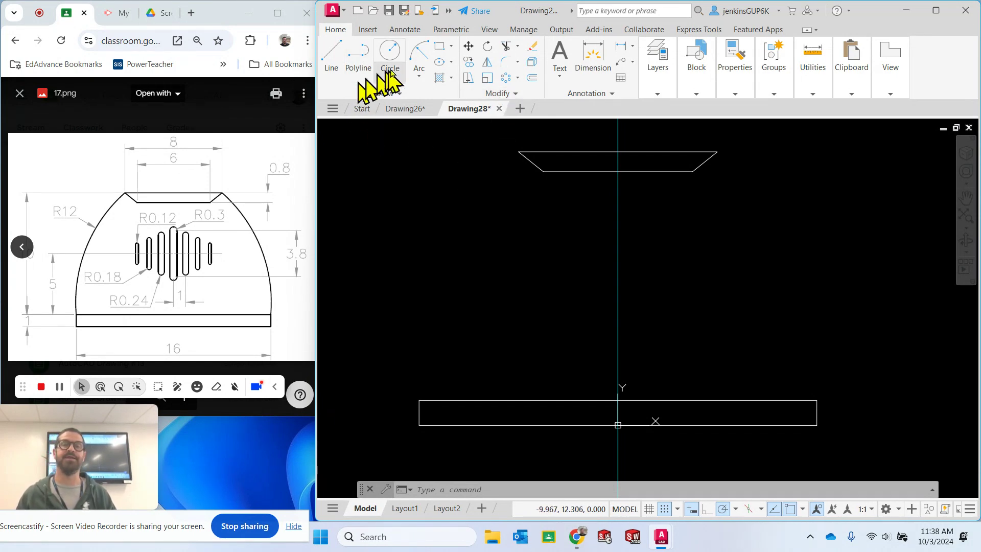
Draw a start-end-radius arc of radius 12 from the notch's upper left corner to the base's upper left corner
click(418, 77)
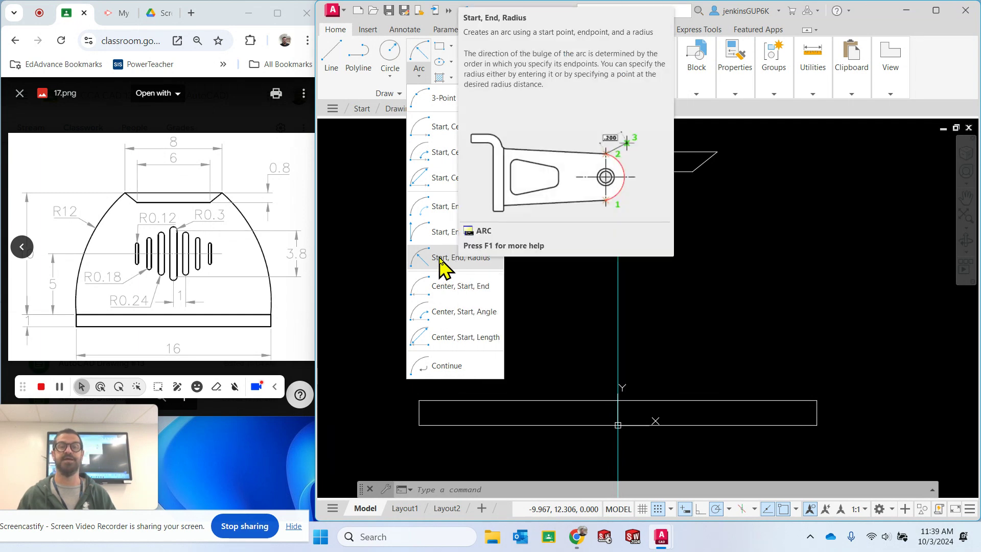
click(441, 259)
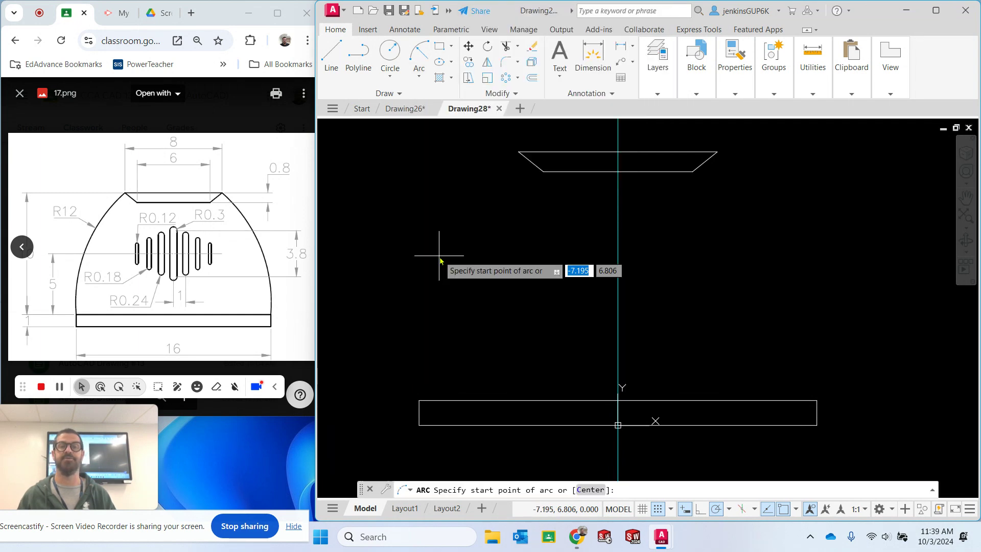
click(519, 152)
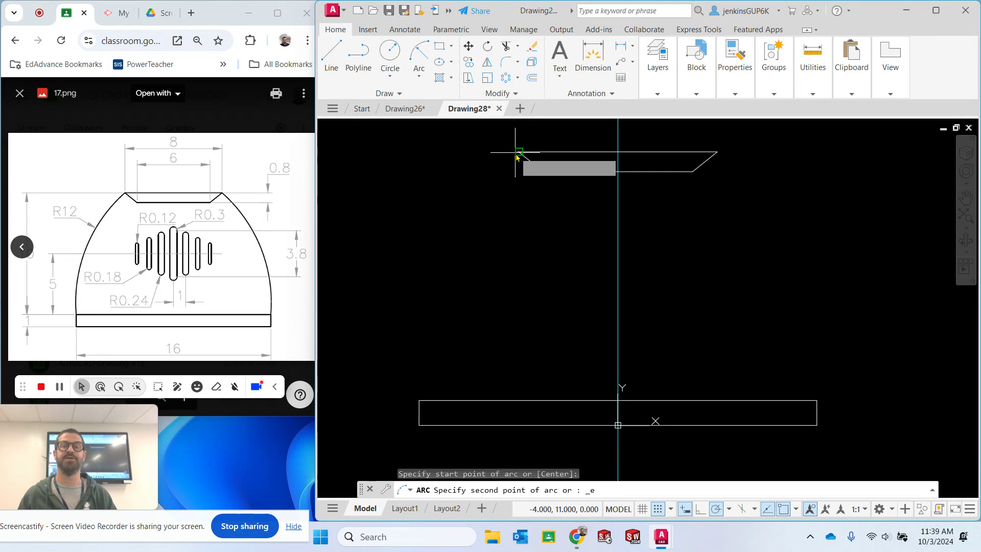
click(420, 399)
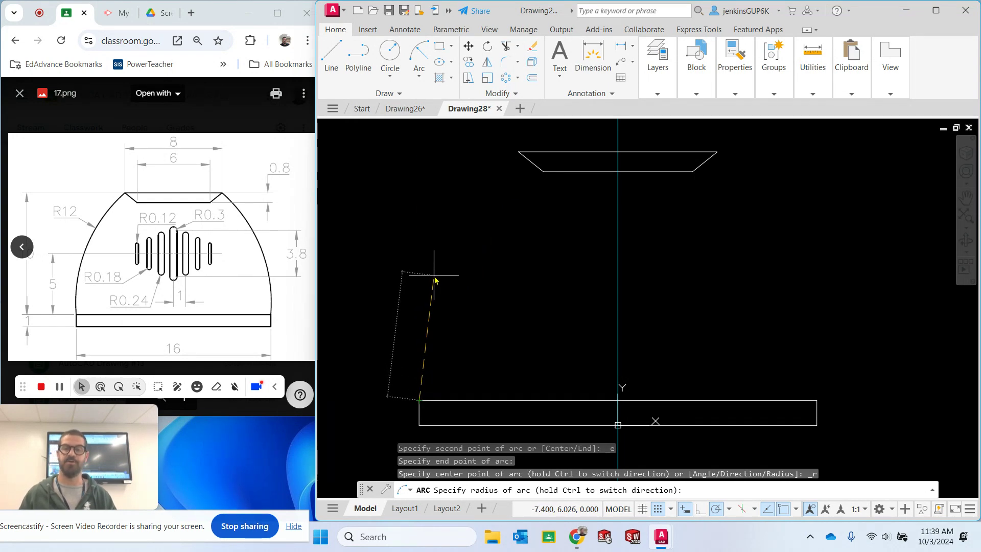
text(1)
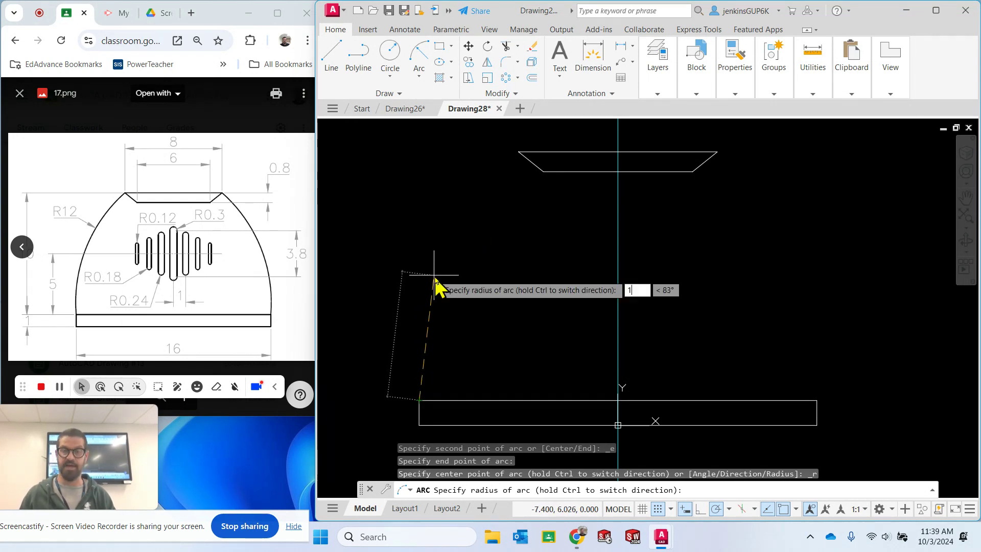
text(2)
key(Return)
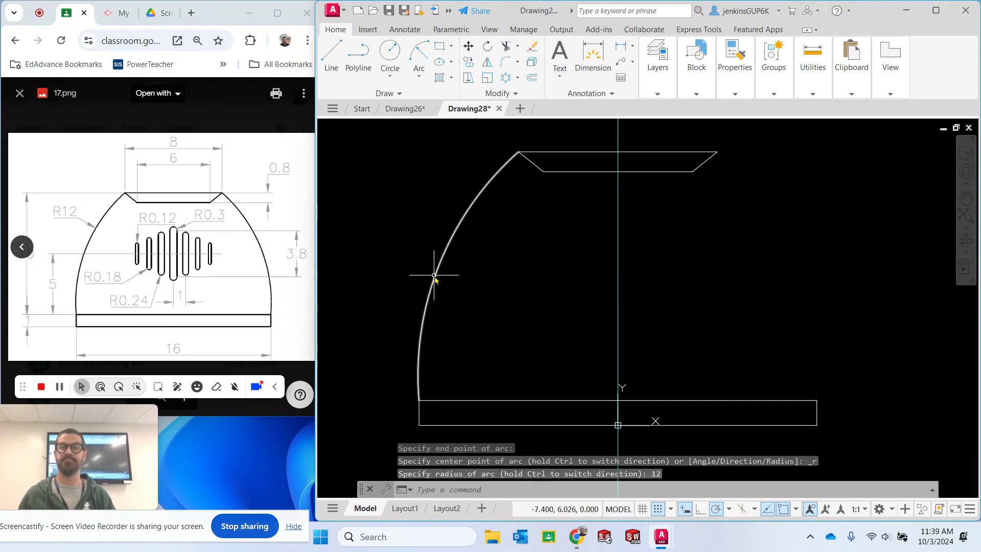
key(Escape)
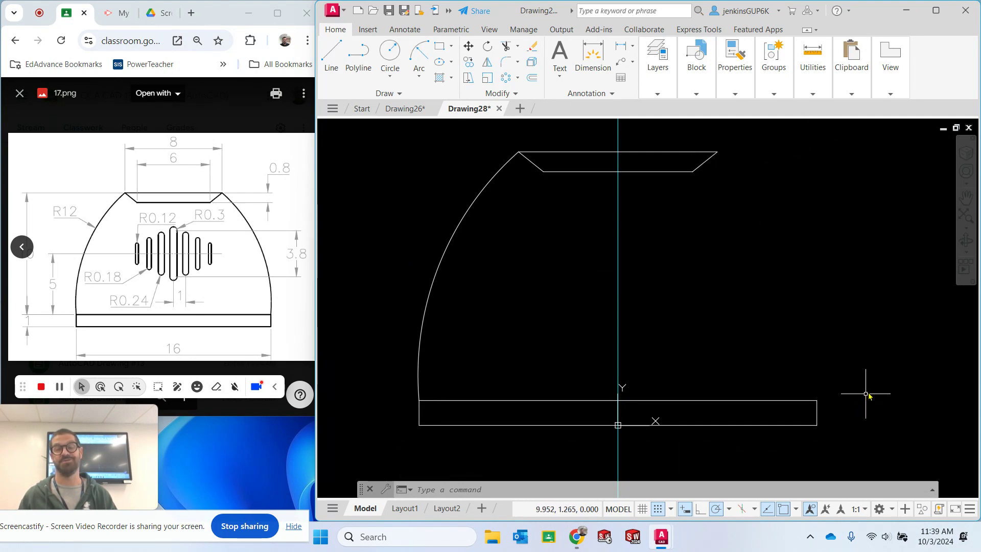
click(416, 52)
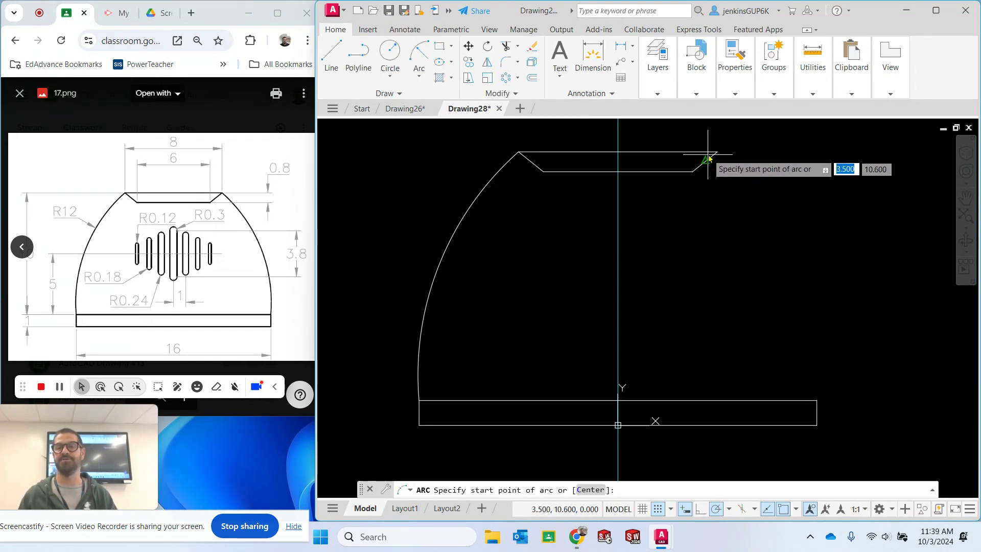
click(717, 152)
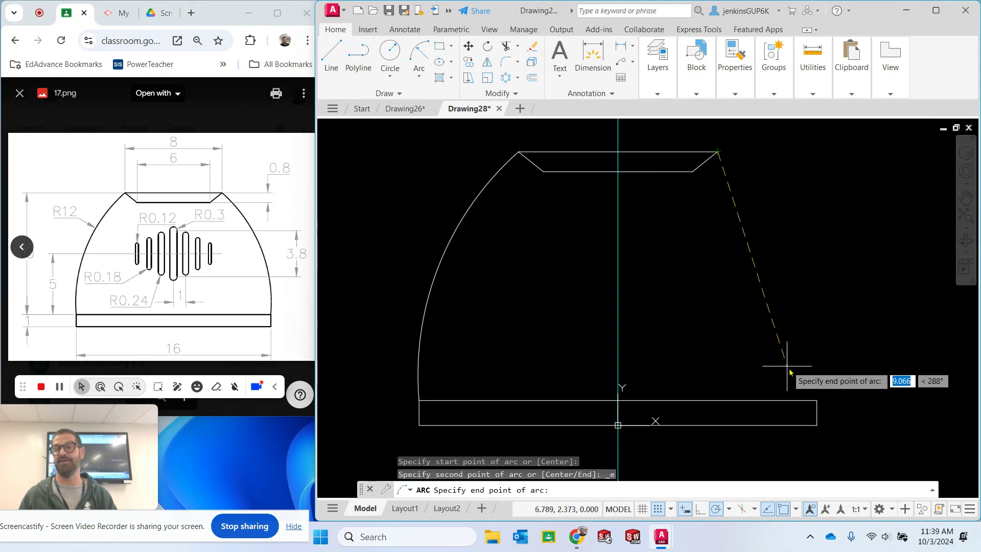
click(817, 400)
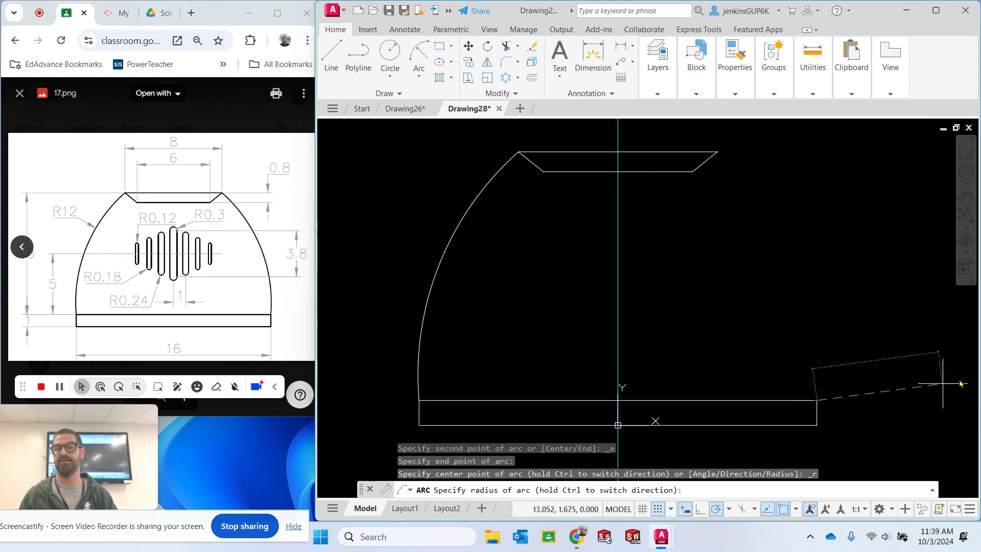
text(12)
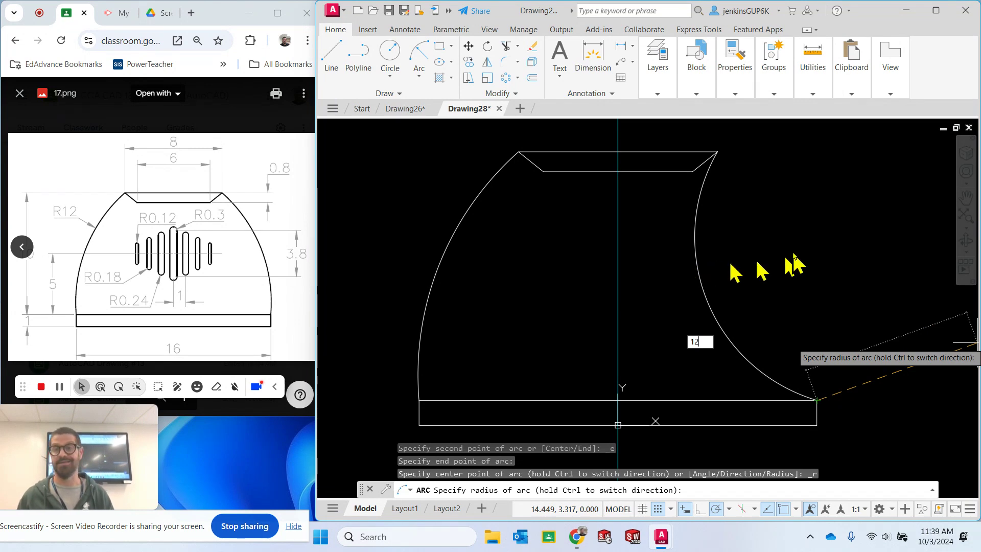
key(Escape)
key(Escape)
key(Escape)
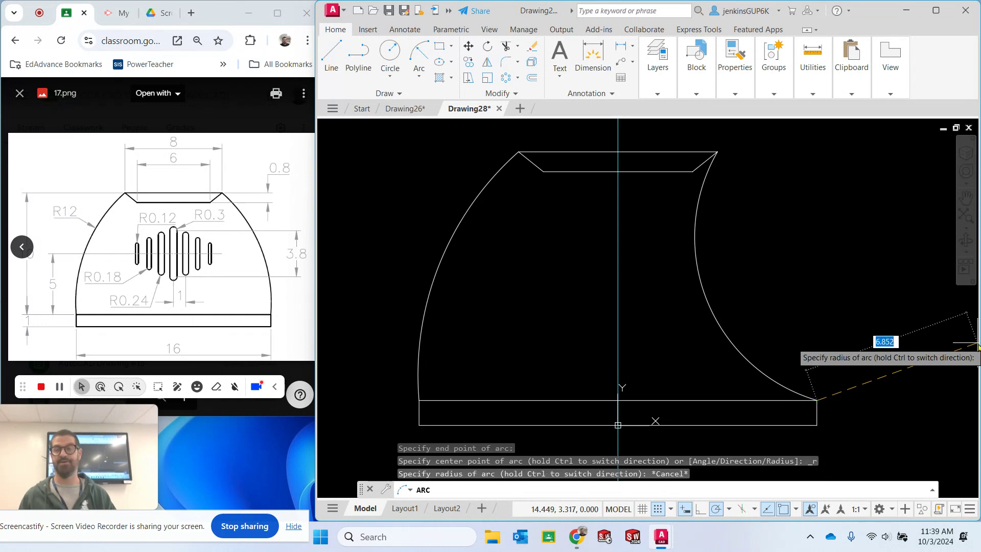
Draw a start-end-radius arc of radius 12 from the base's upper right corner to the notch's upper right corner
click(421, 55)
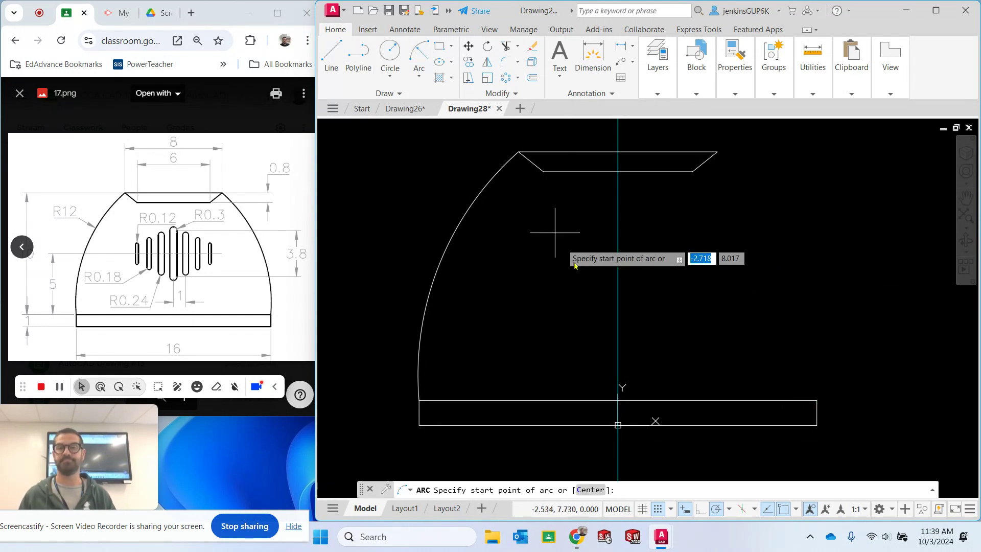
click(817, 400)
click(718, 152)
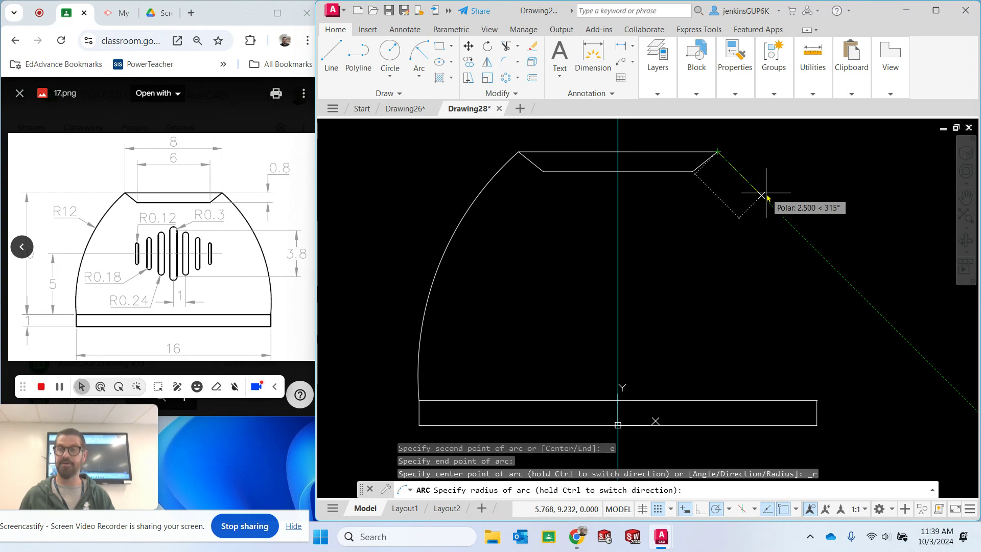
text(12)
key(Return)
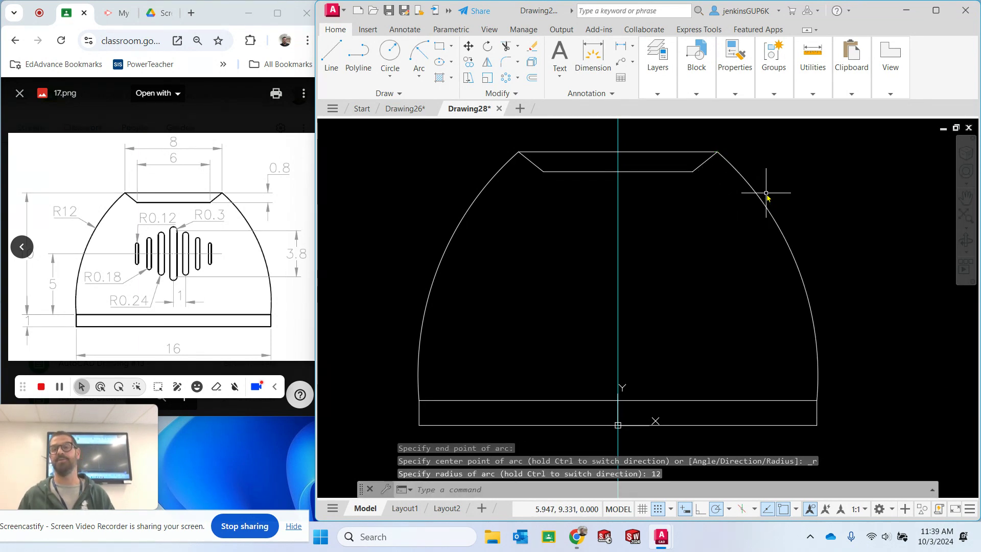
key(Escape)
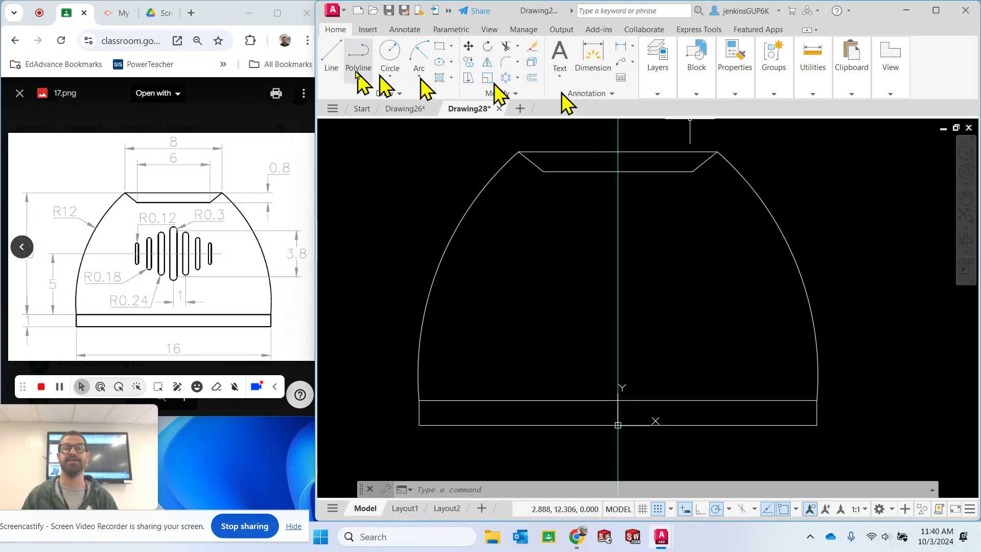
click(332, 56)
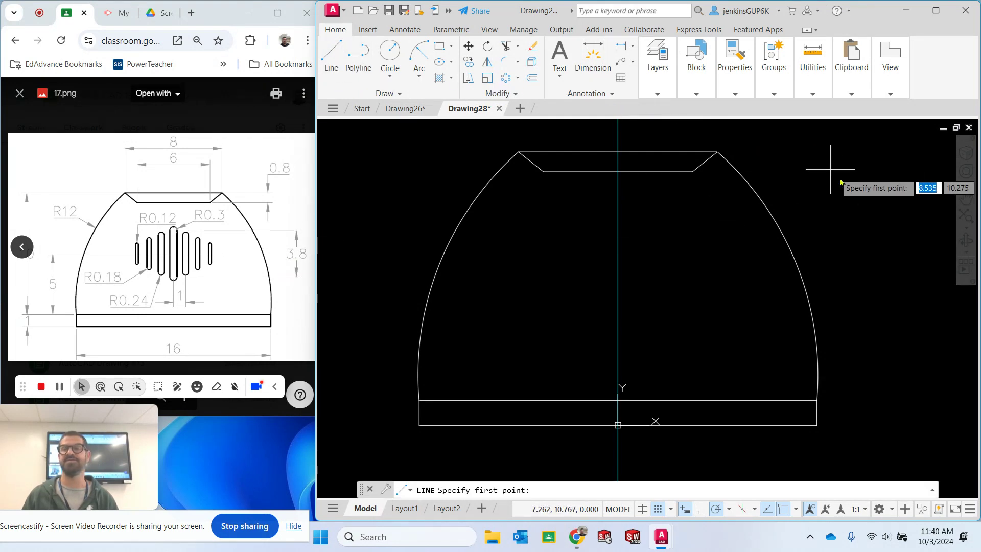
click(861, 202)
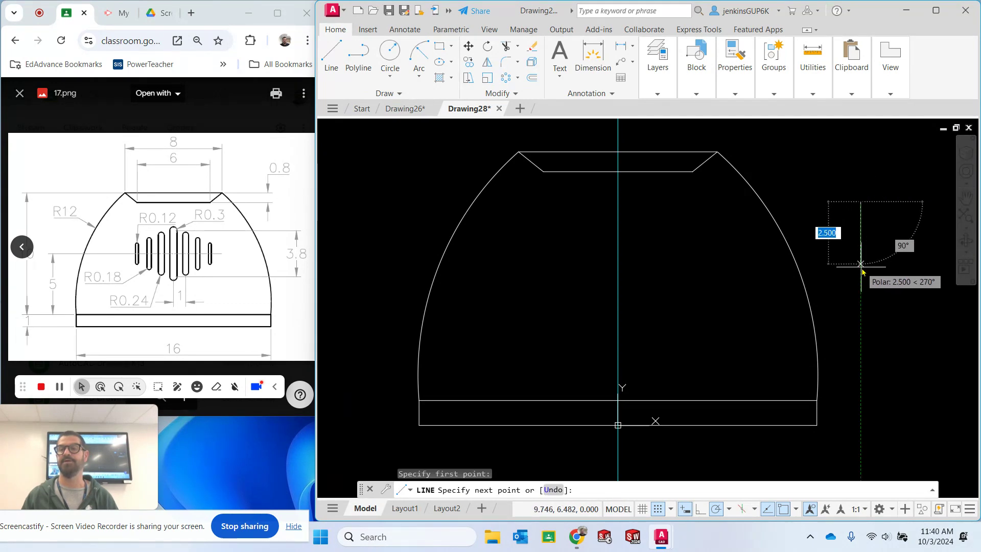
key(Escape)
Make Construction the current layer and draw a vertical line 3.8 units long in the empty area right of the dome
click(661, 94)
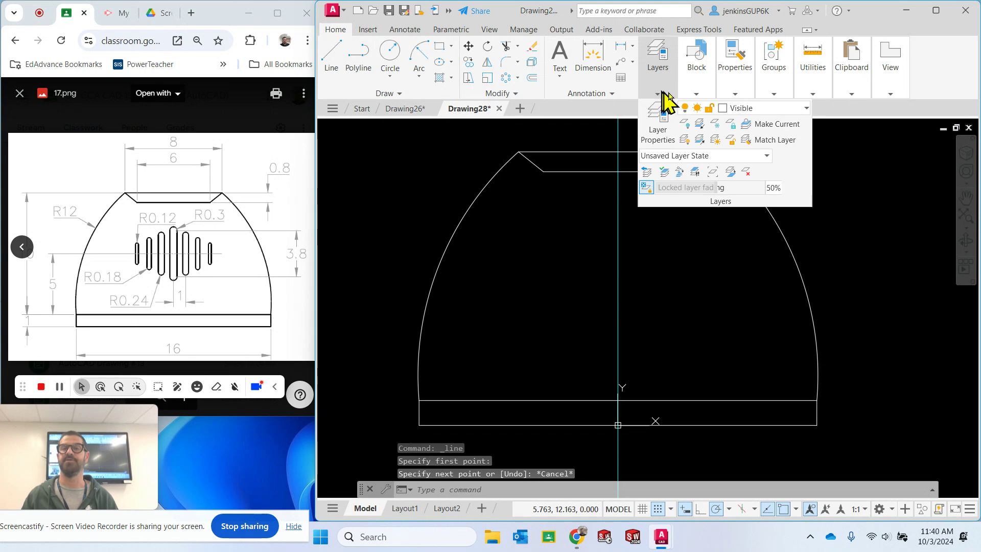
click(762, 109)
click(782, 162)
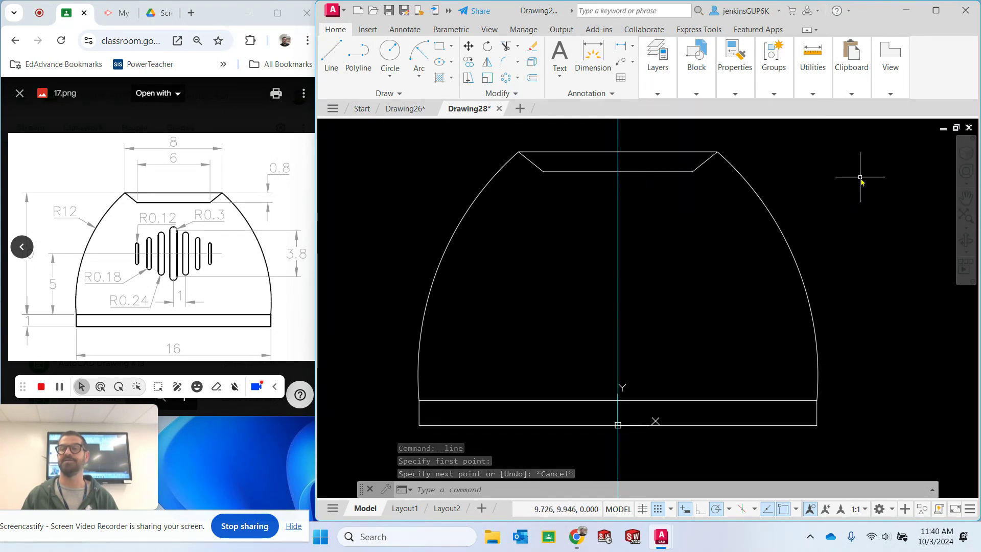
click(863, 176)
key(Escape)
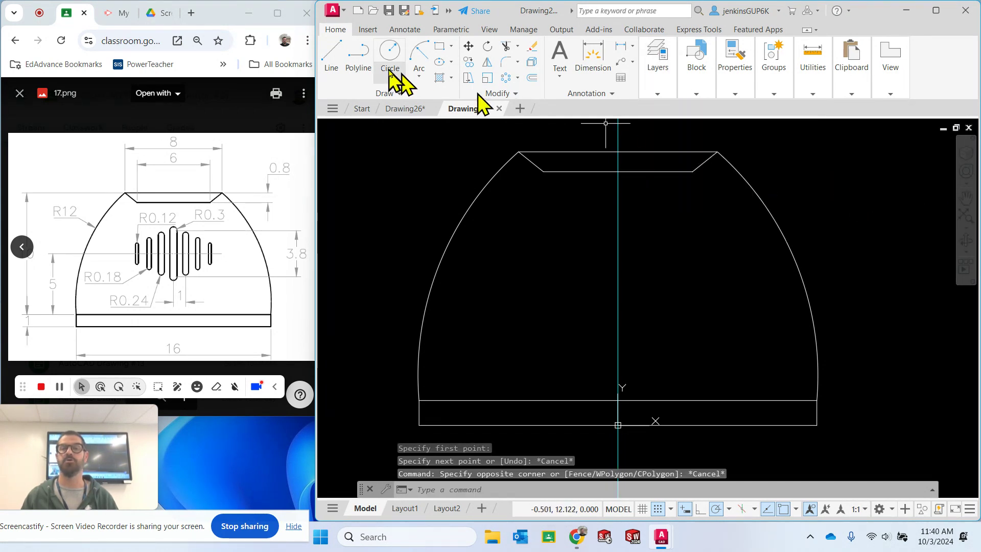
click(332, 57)
click(872, 175)
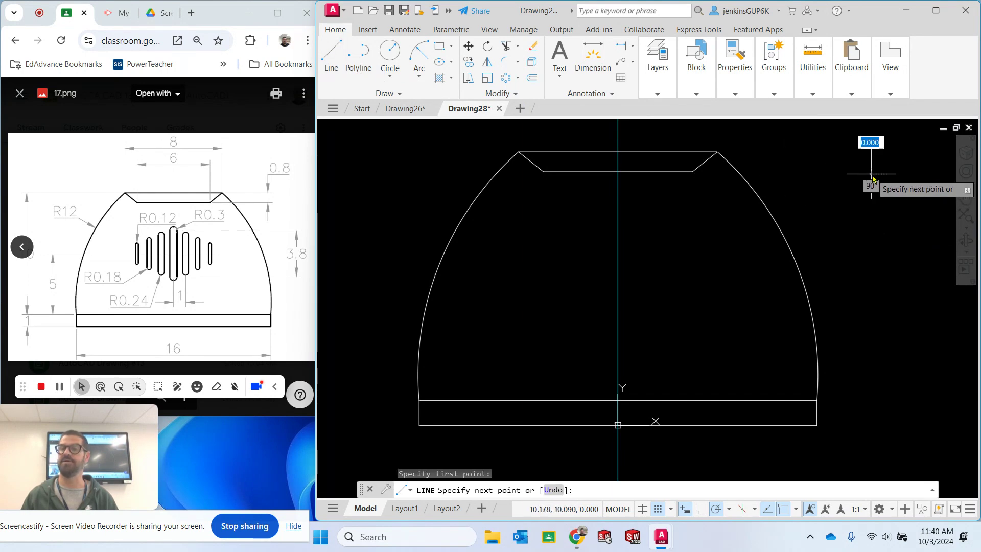
text(3.8)
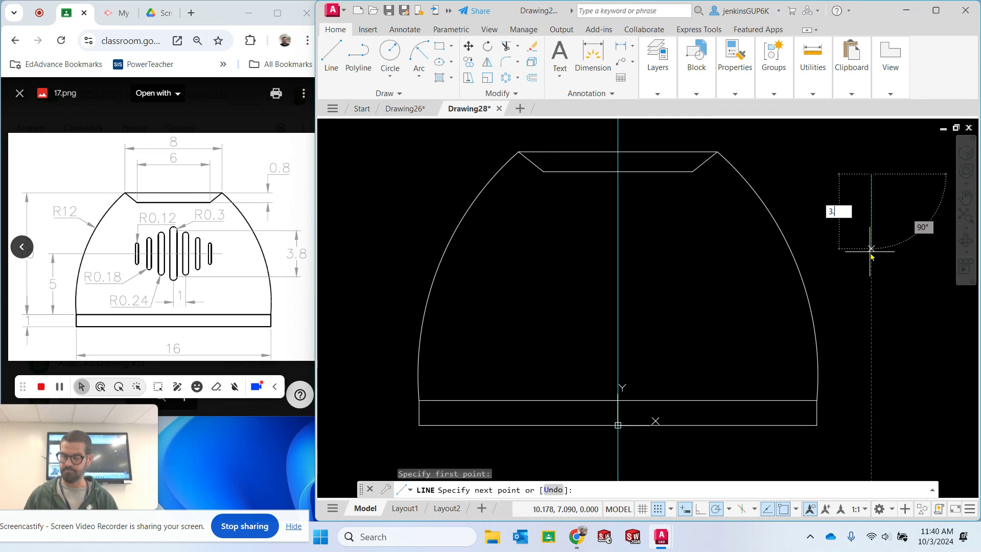
key(Return)
key(Escape)
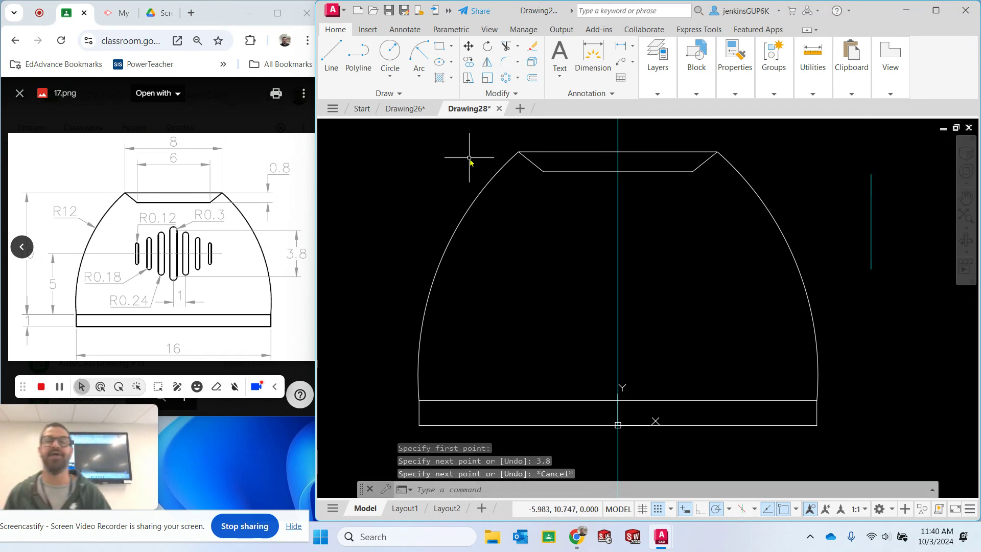
Make Visible the current layer and draw a circle of radius 0.3 centred on the 3.8-unit line's upper end
click(658, 95)
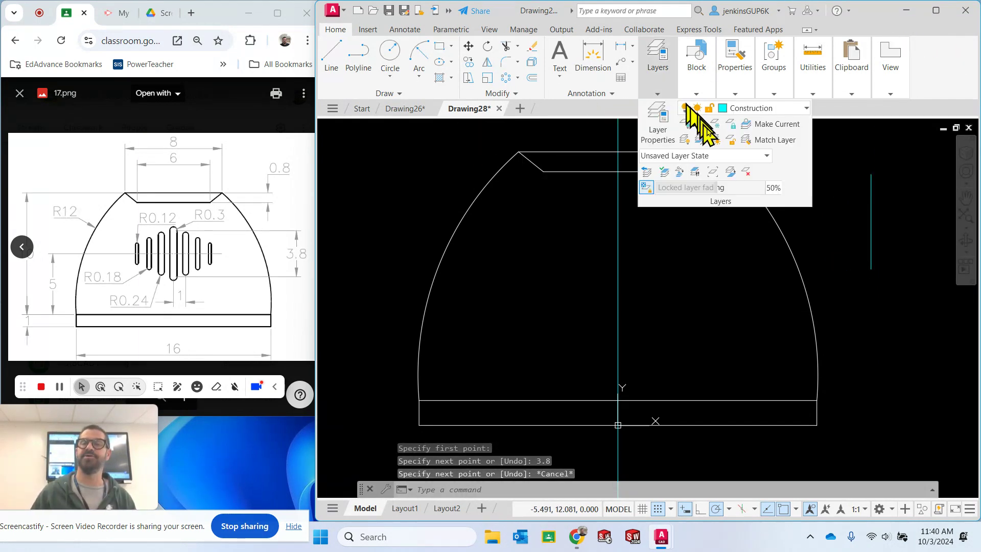
click(774, 108)
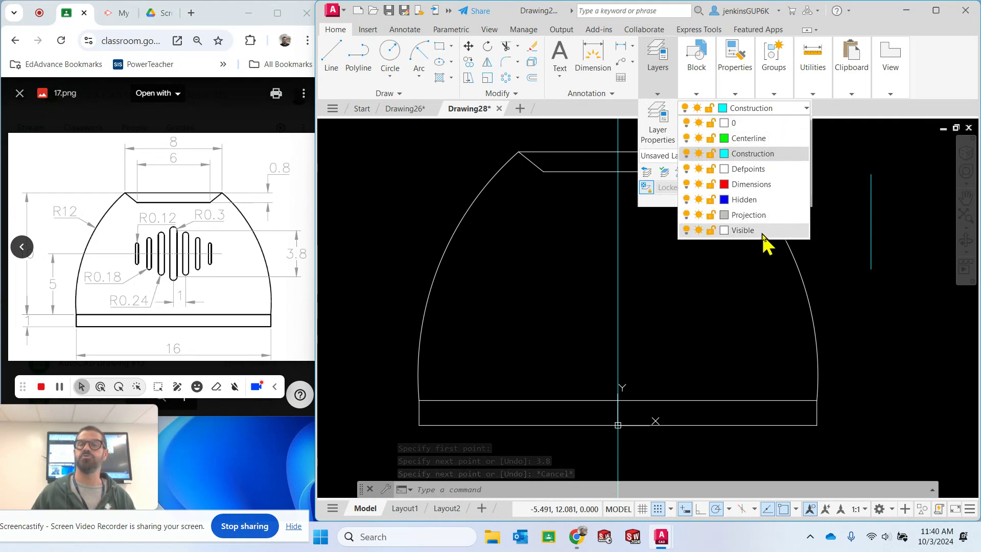
click(762, 231)
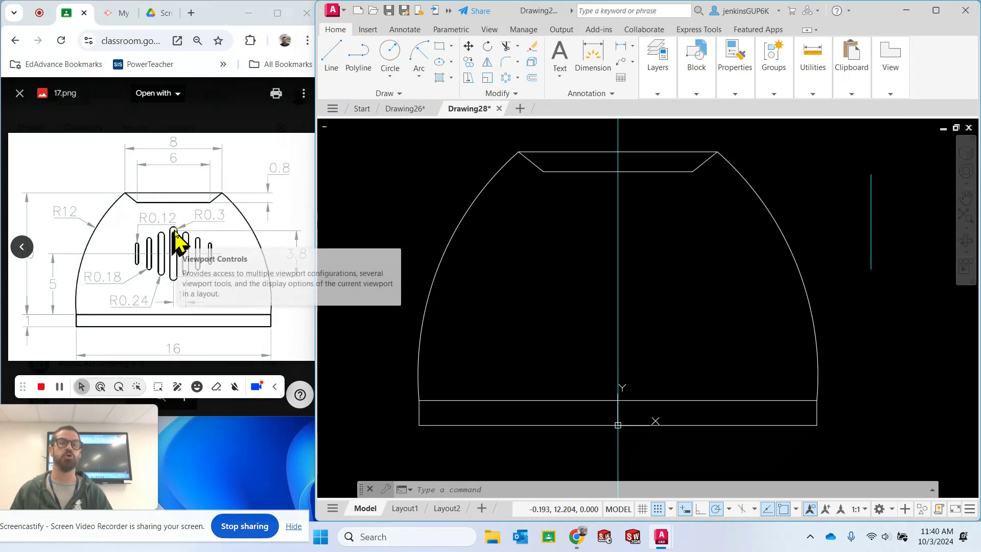
click(392, 57)
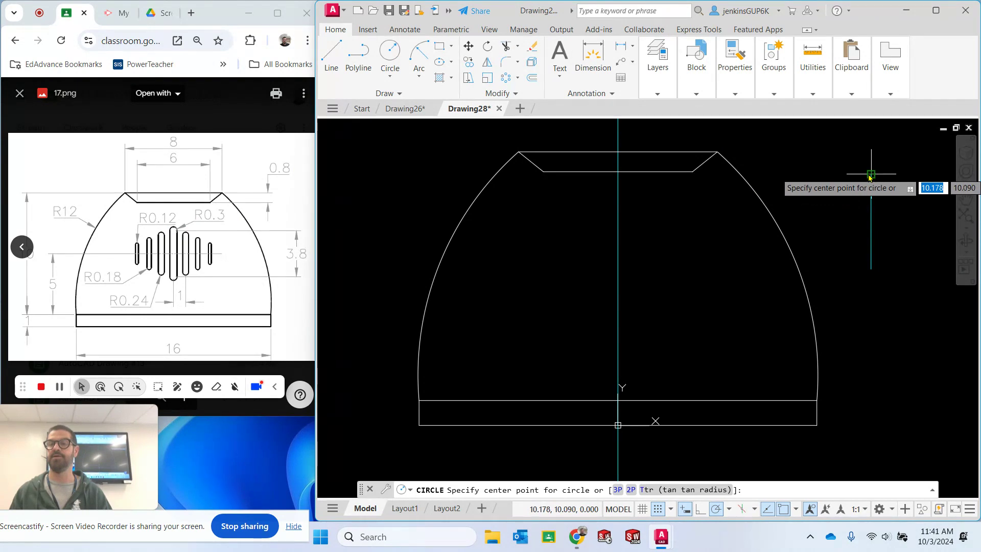
click(877, 175)
text(.3)
key(Return)
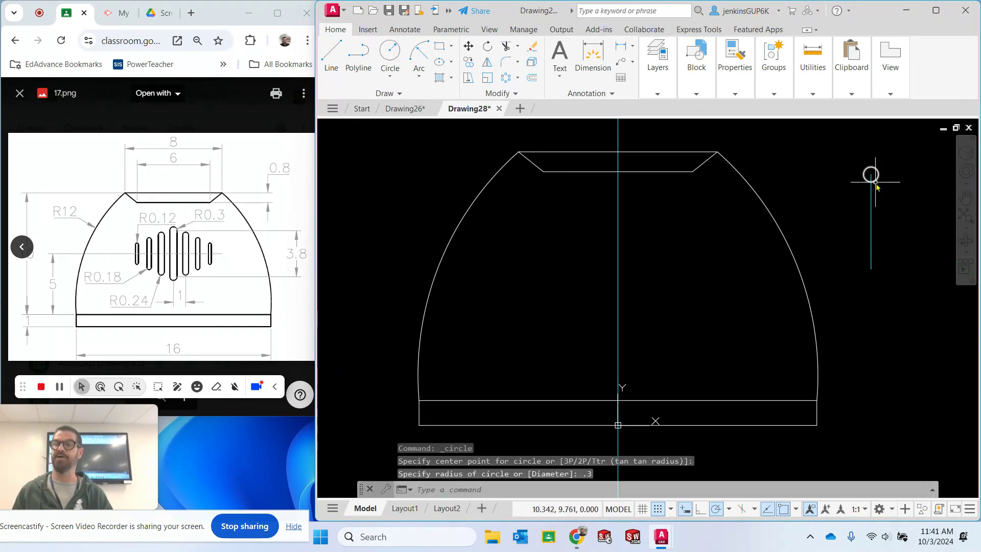
Draw a circle of radius 0.3 centred on the lower end of the 3.8-unit construction line
click(392, 57)
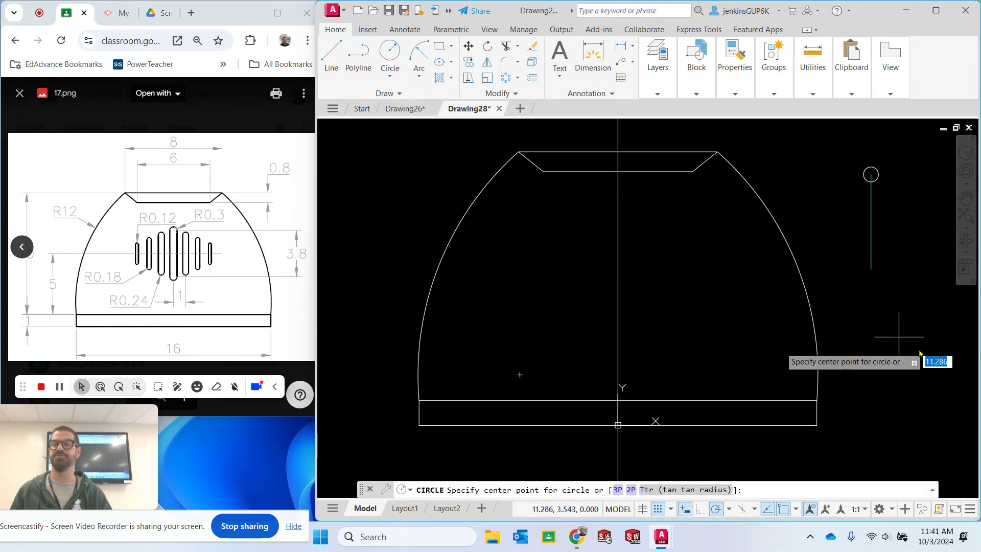
click(873, 281)
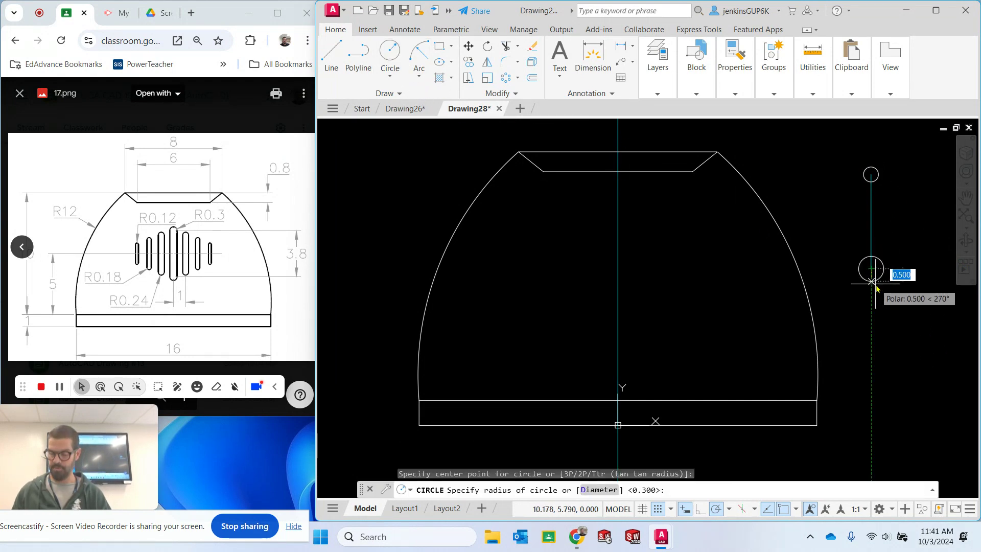
text(.3)
key(Return)
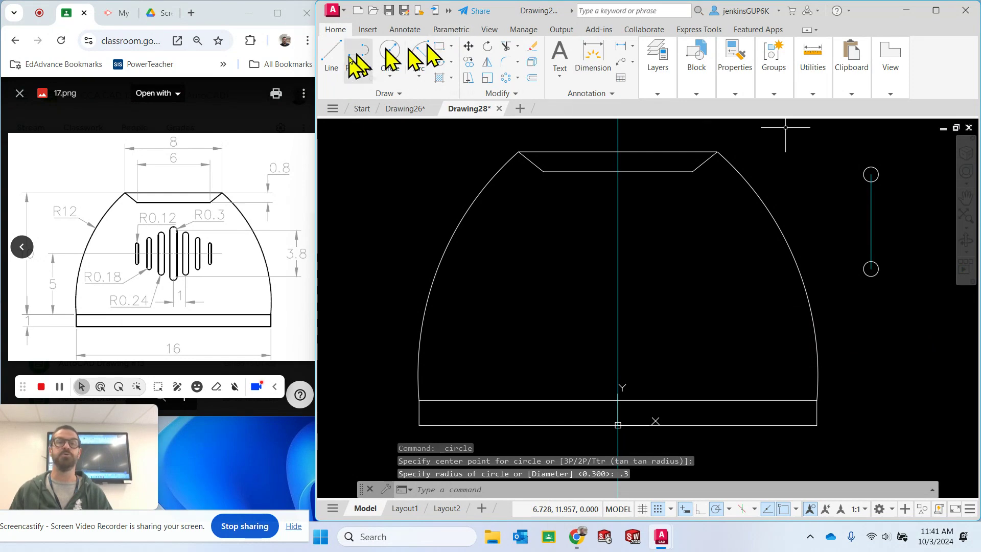
Draw a vertical line joining the left quadrants of the two 0.3-radius circles
click(331, 55)
scroll(882, 223, up, 2)
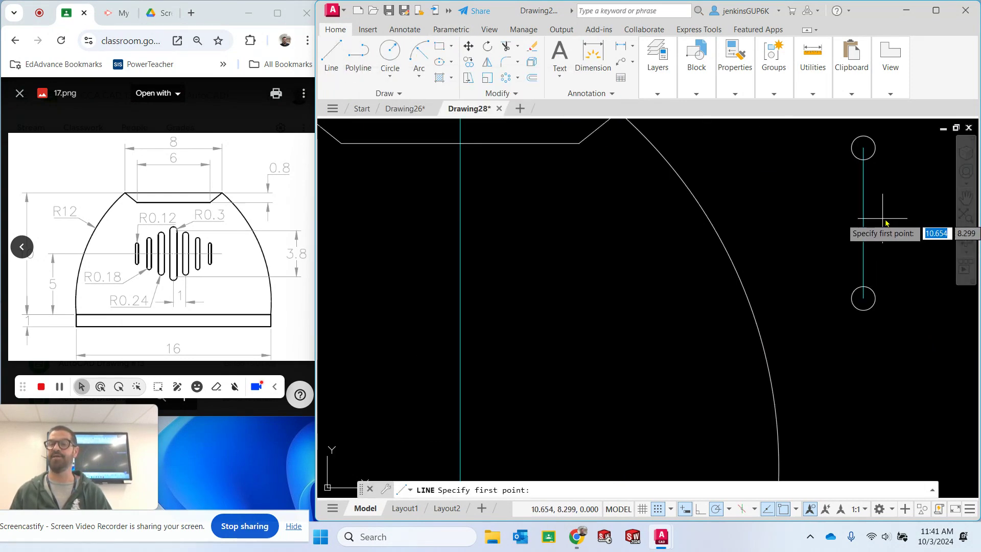
middle_drag(893, 212, 821, 268)
scroll(822, 267, up, 2)
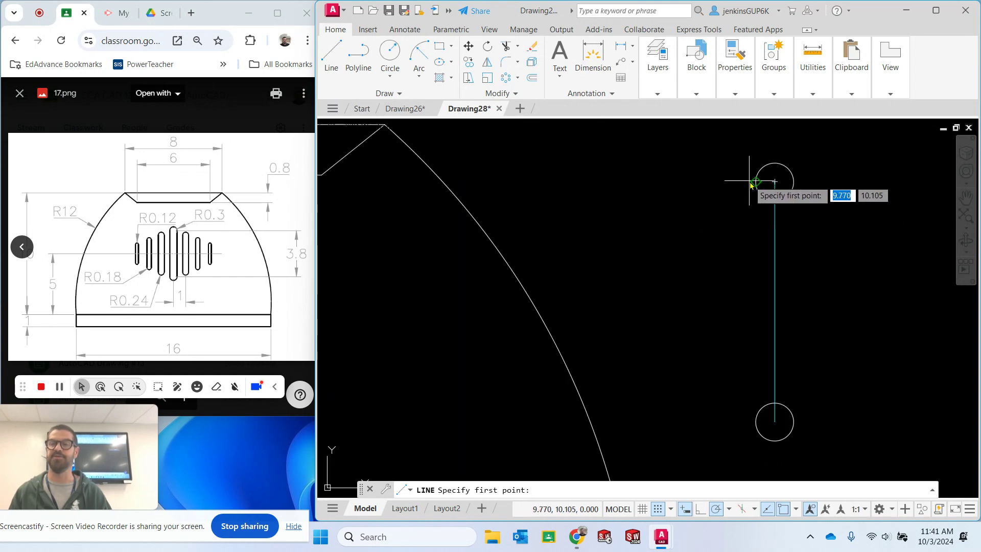
click(756, 182)
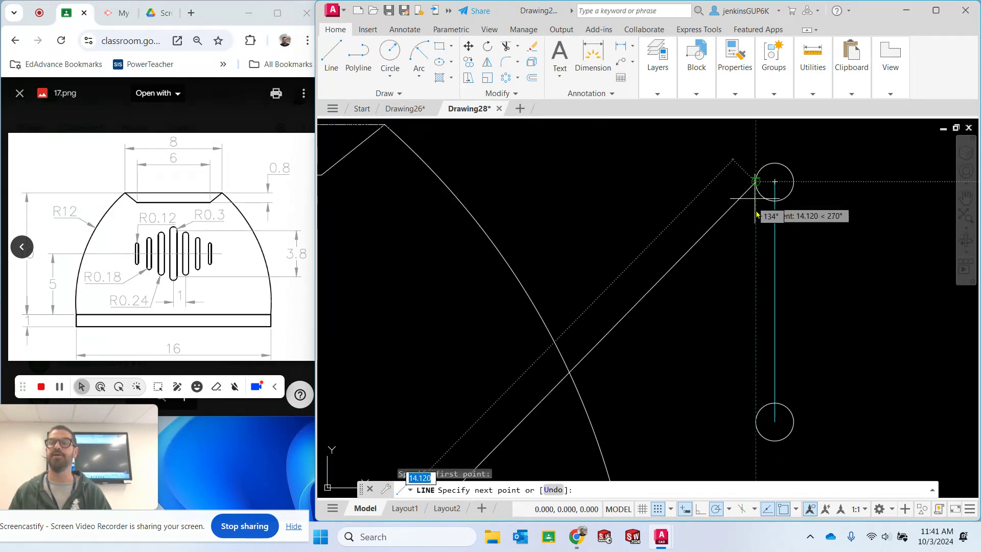
click(759, 426)
key(Escape)
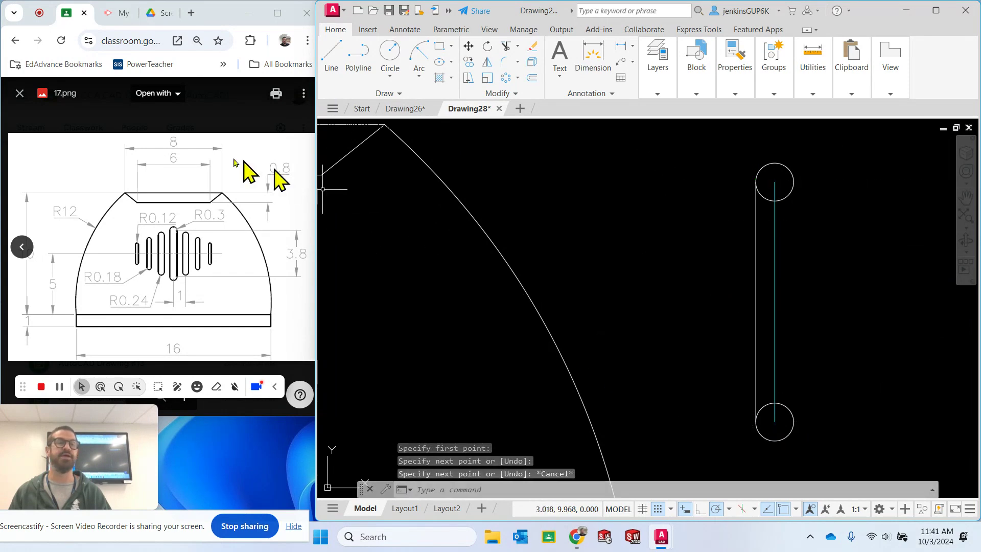
Draw a vertical line joining the right quadrants of the two 0.3-radius circles
click(329, 57)
click(790, 183)
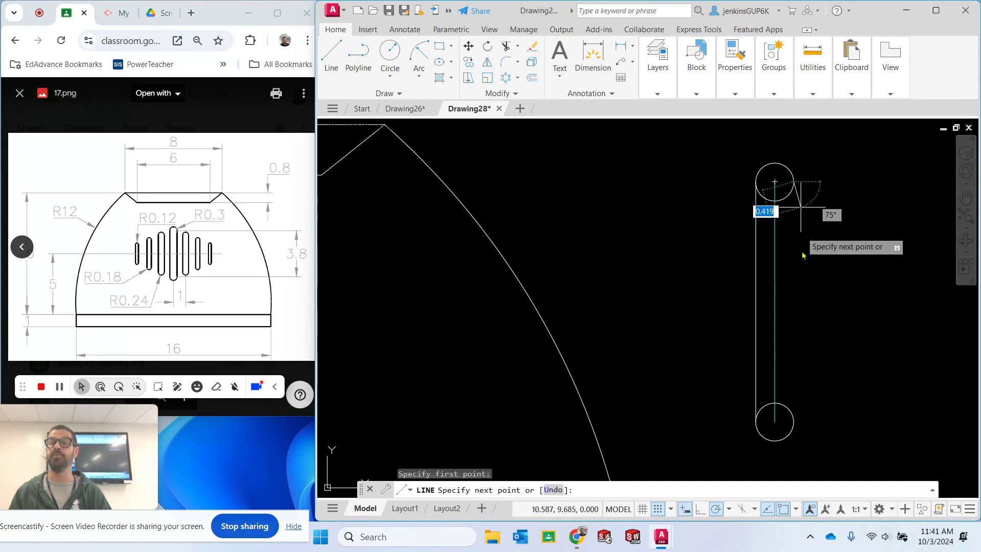
click(794, 424)
key(Escape)
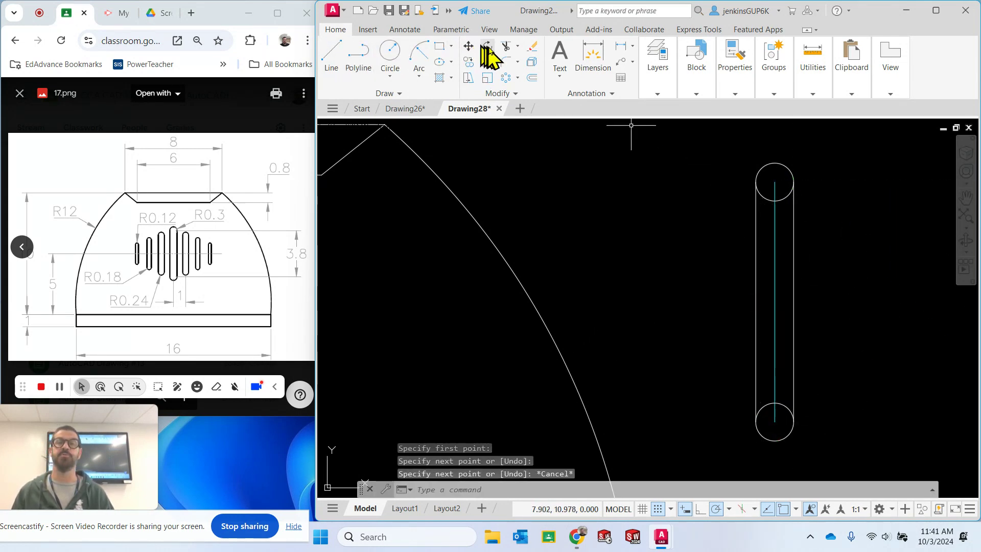
Trim away the inner halves of both circles and the construction line between them, leaving a rounded slot outline
click(505, 47)
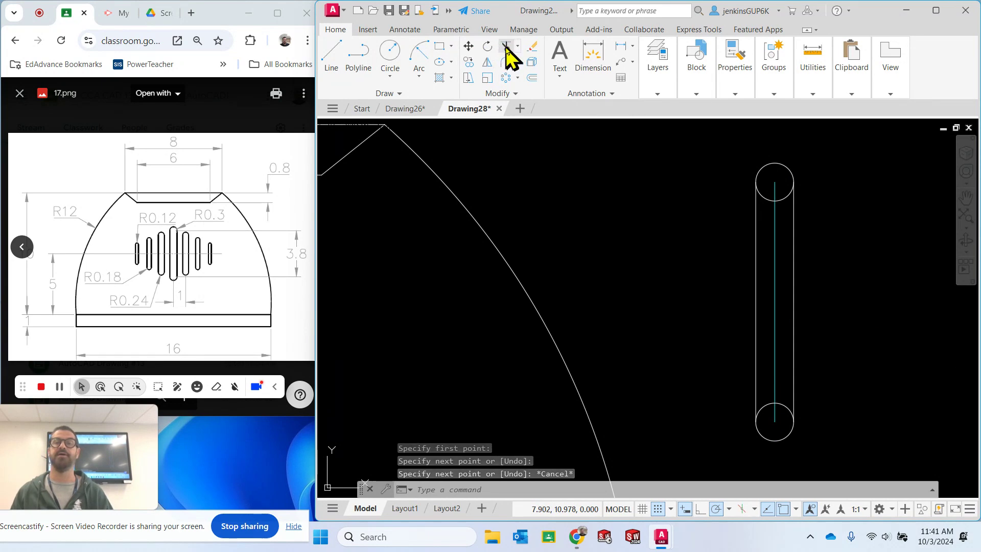
click(787, 213)
click(769, 203)
key(Return)
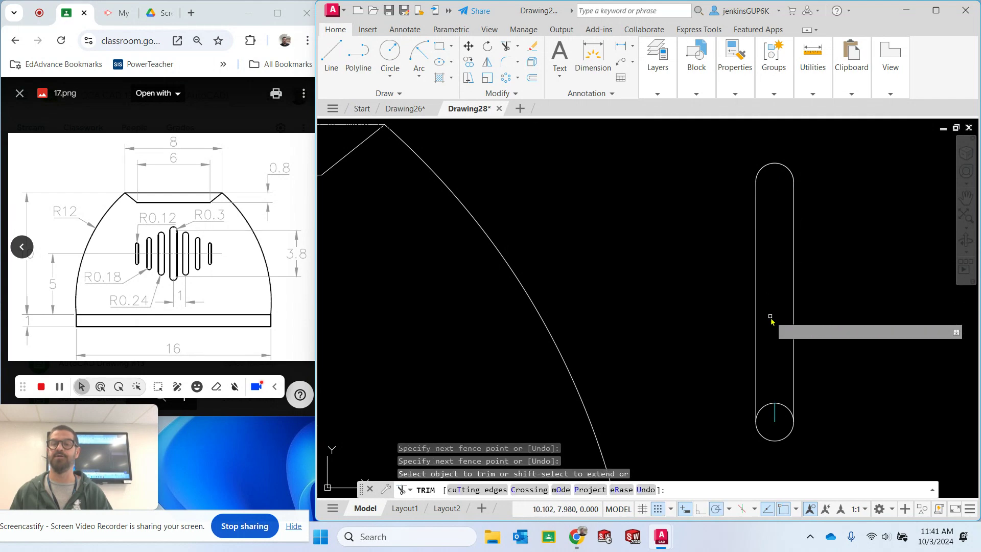
click(765, 400)
click(786, 404)
key(Return)
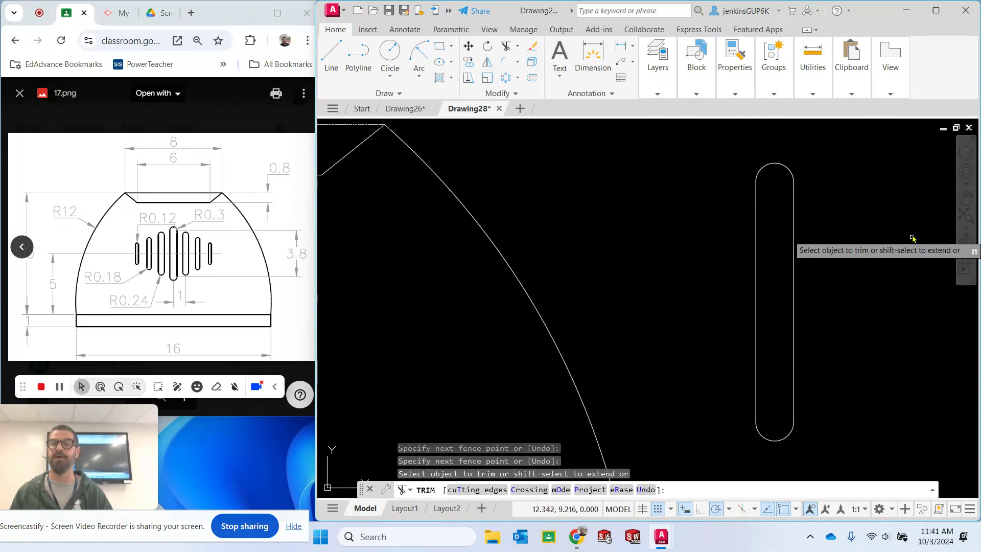
scroll(736, 246, down, 6)
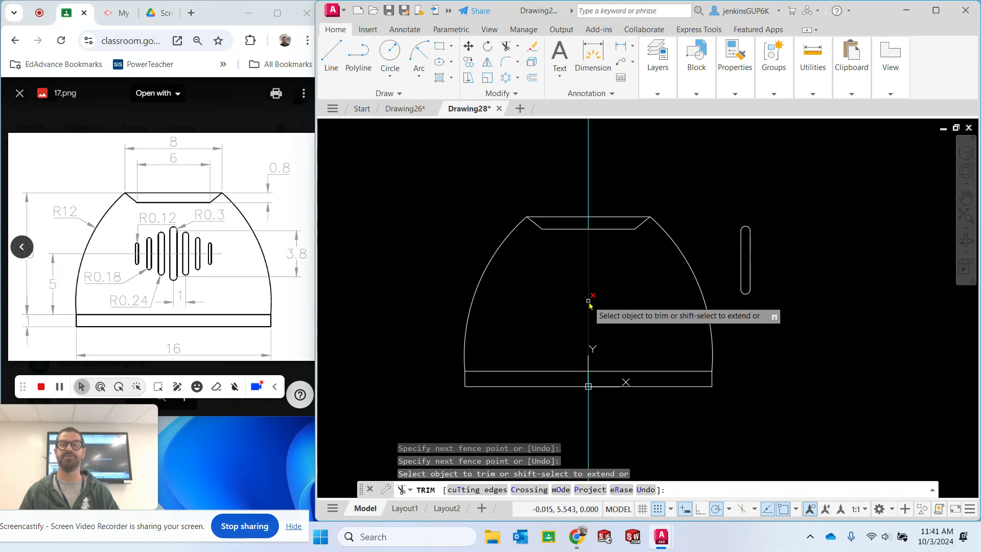
key(Escape)
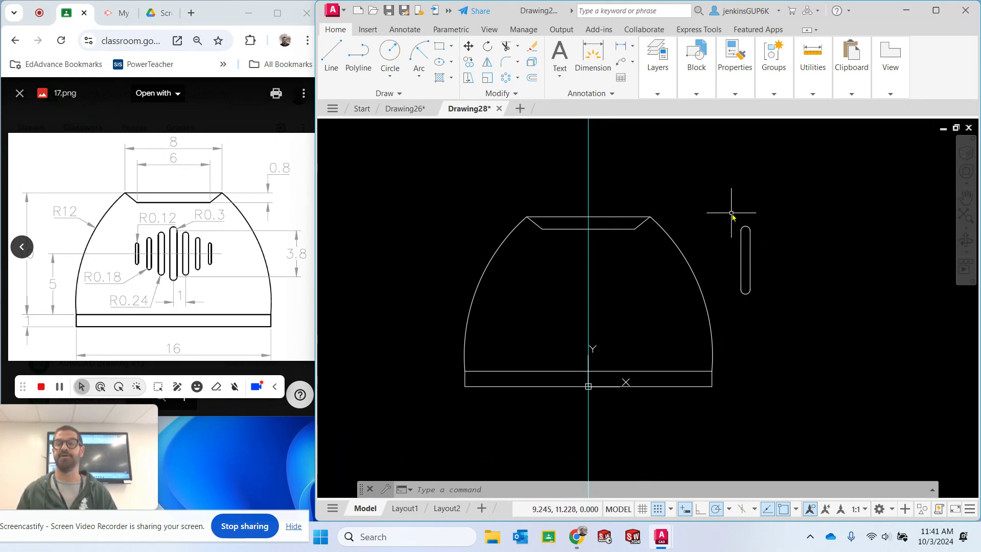
Join the slot's two lines and two arcs into one polyline
drag(733, 210, 761, 310)
click(726, 198)
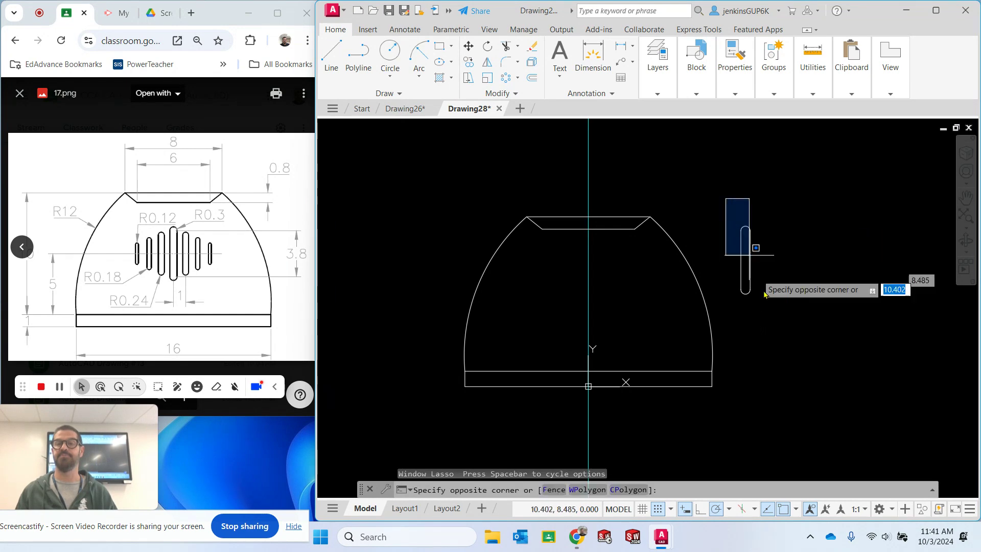
click(770, 318)
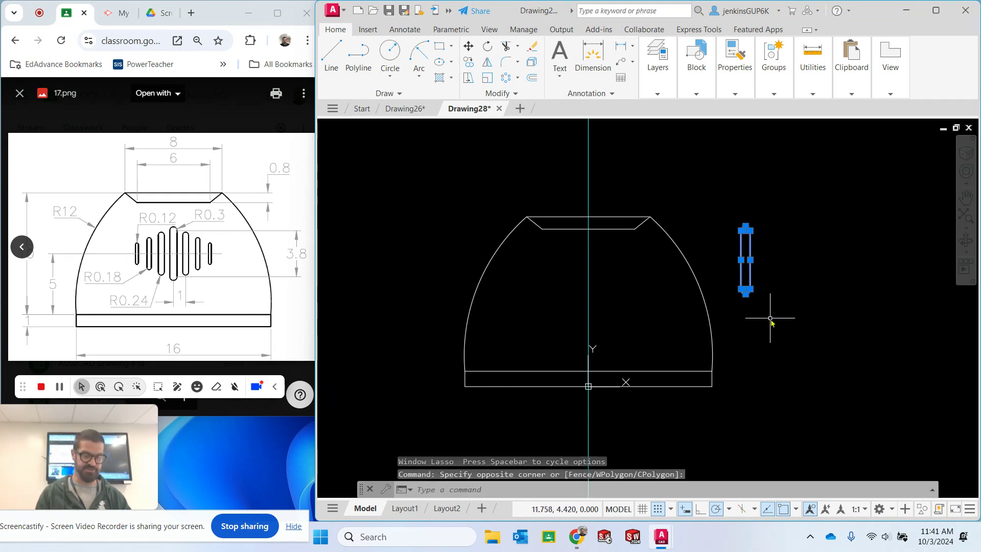
key(Return)
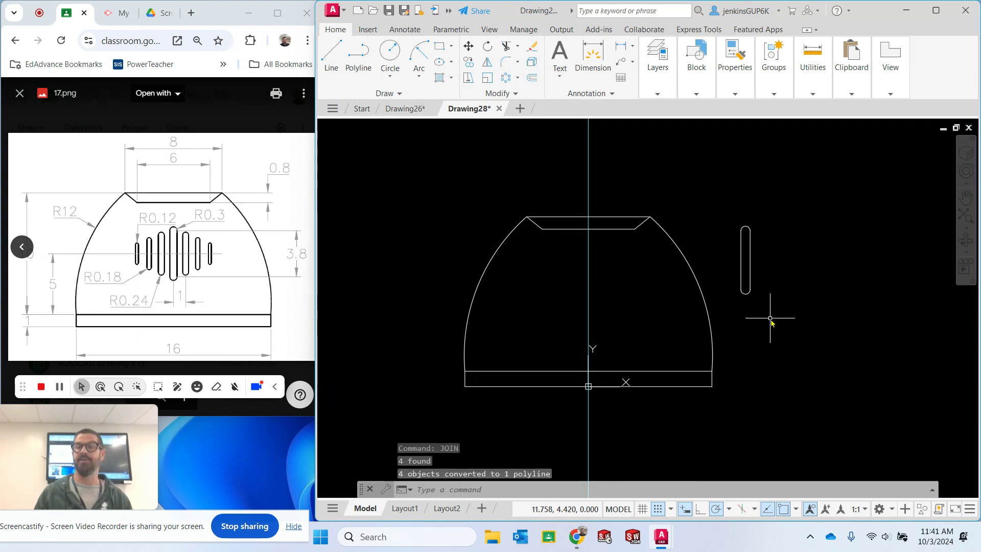
Copy the joined slot horizontally into the empty area just to its right, using its centre as base point
click(751, 258)
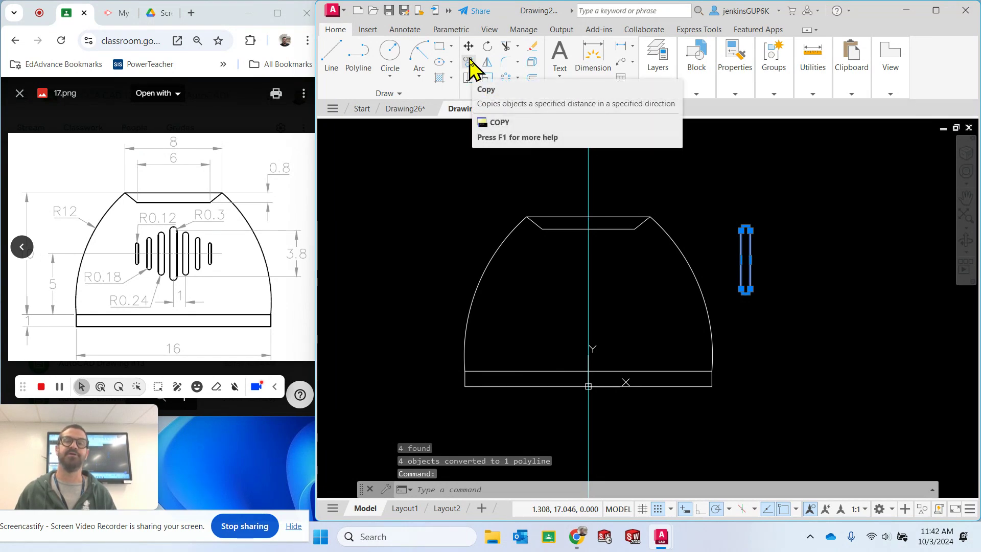
click(470, 62)
click(746, 260)
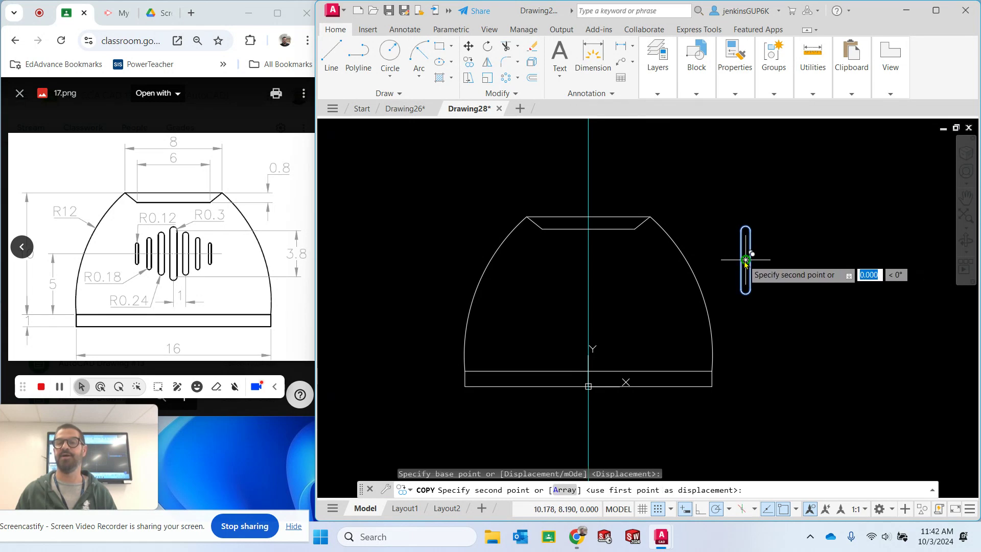
click(784, 260)
key(Escape)
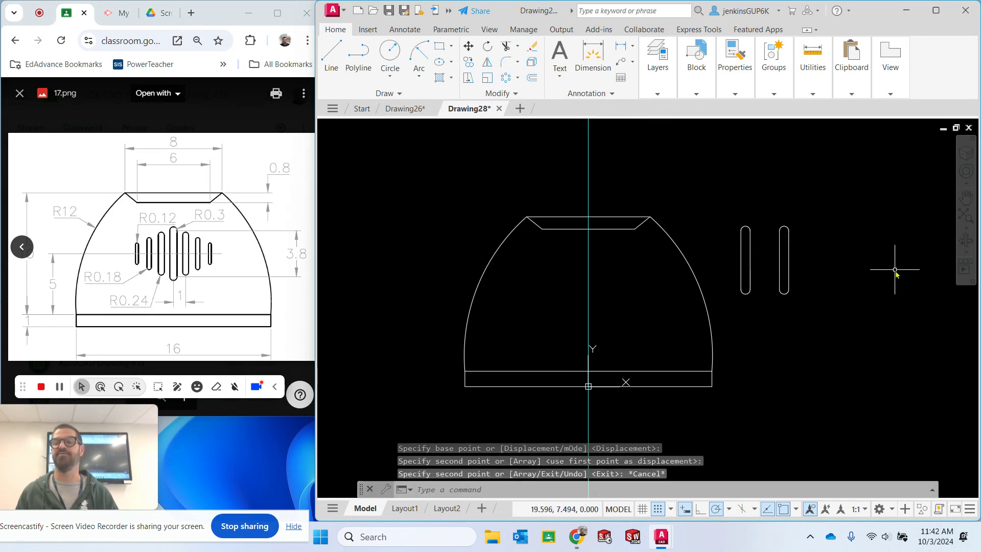
click(772, 211)
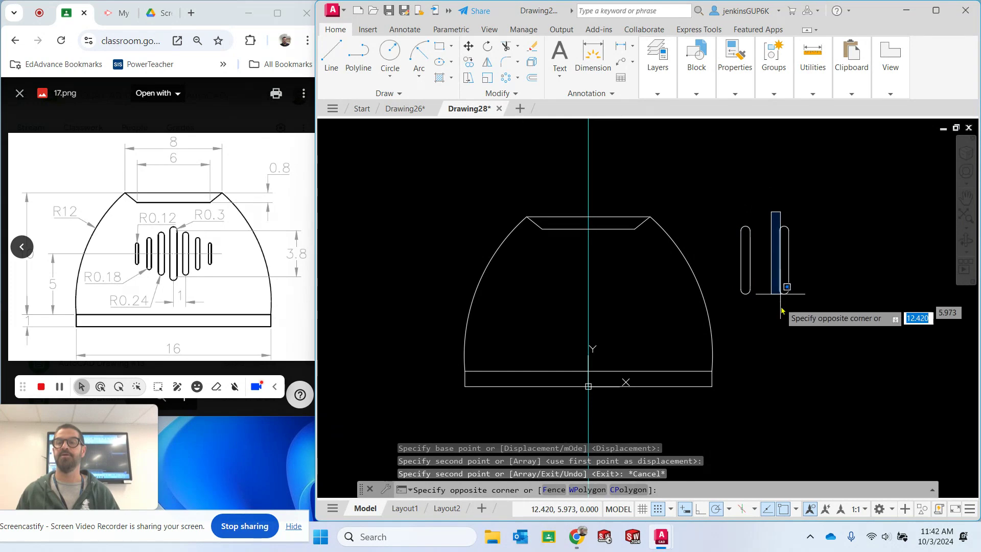
click(824, 335)
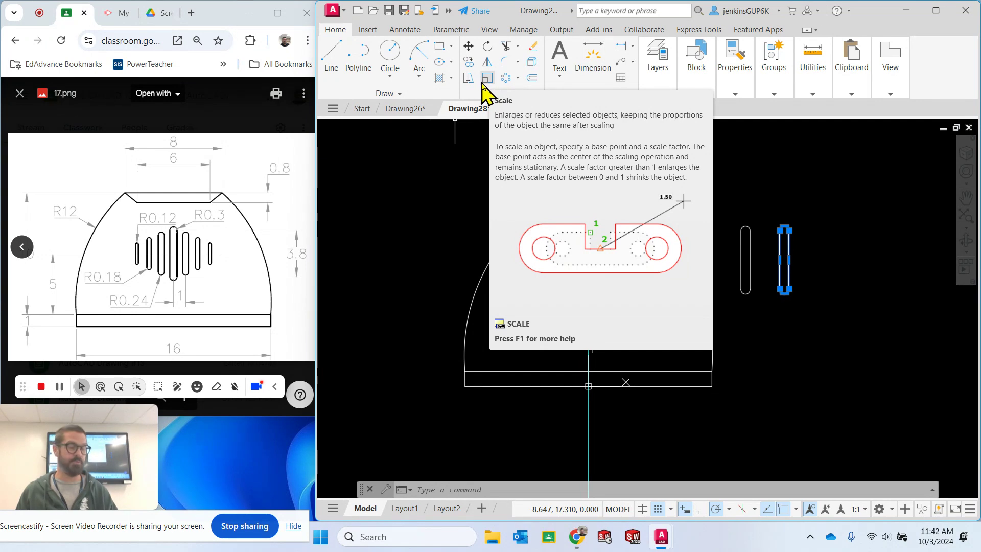
key(Escape)
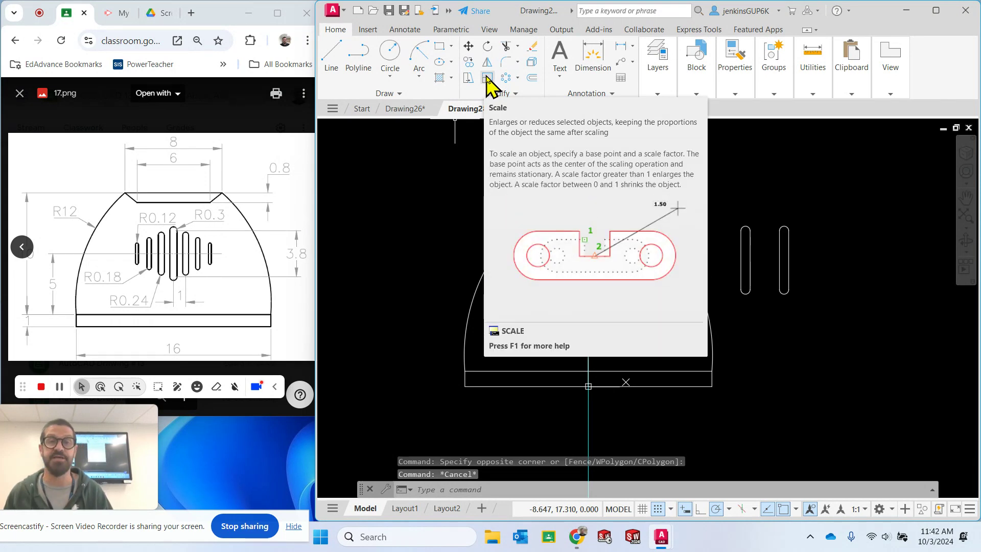
key(Escape)
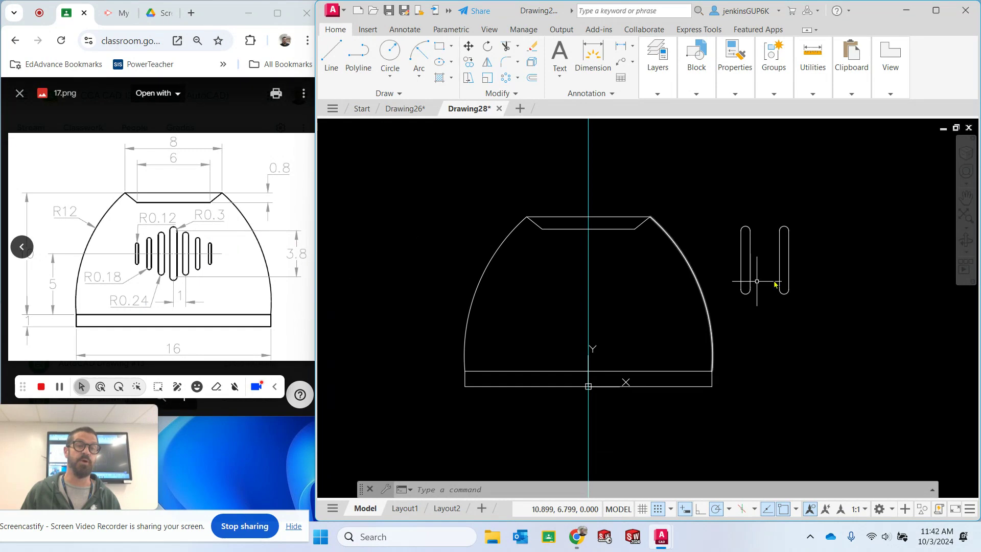
Scale the copied slot by a factor of 0.8 about its centre
click(761, 194)
click(795, 352)
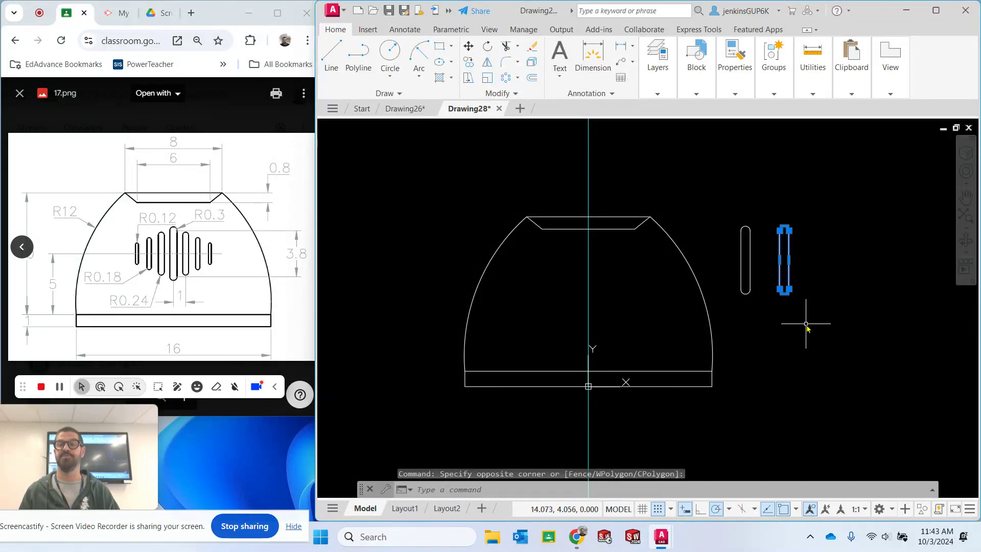
click(486, 80)
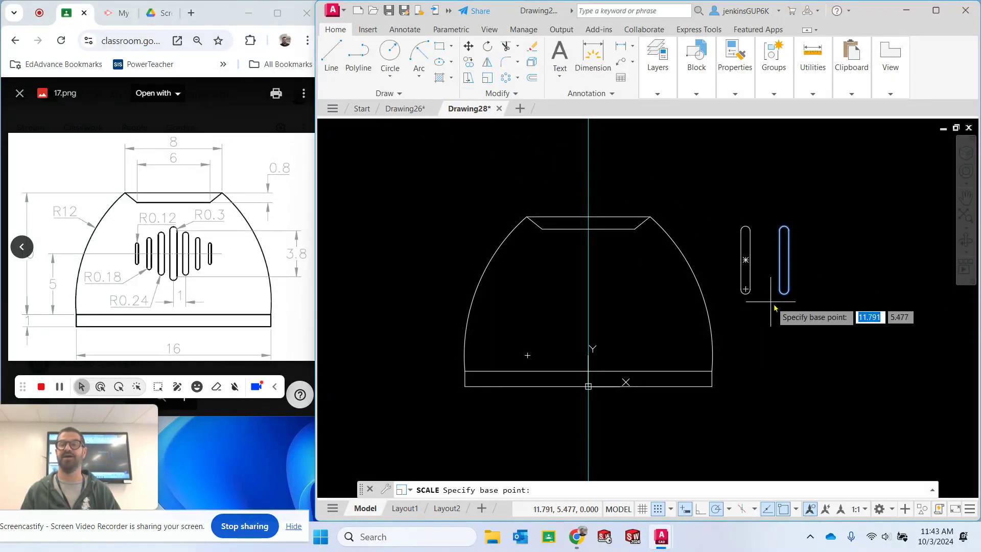
click(787, 261)
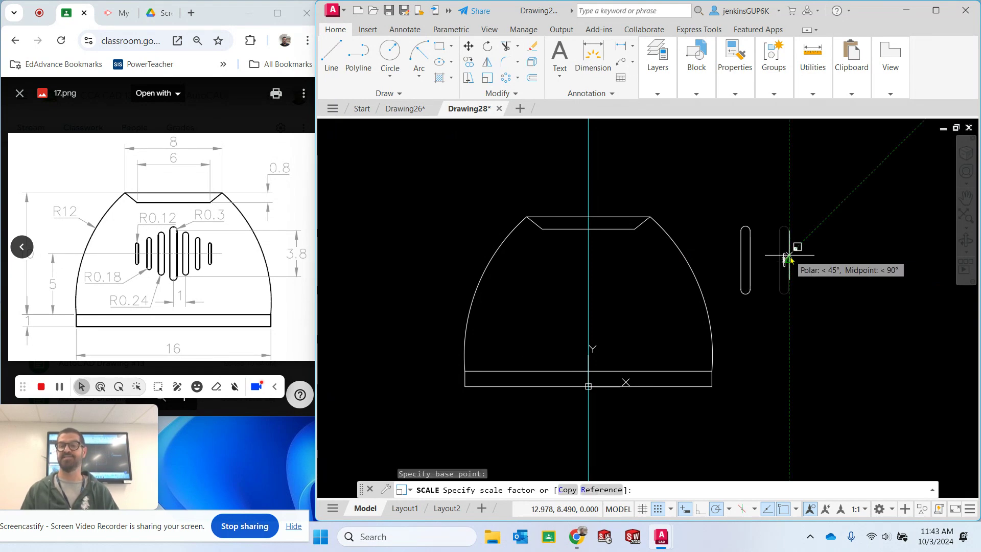
text(.8)
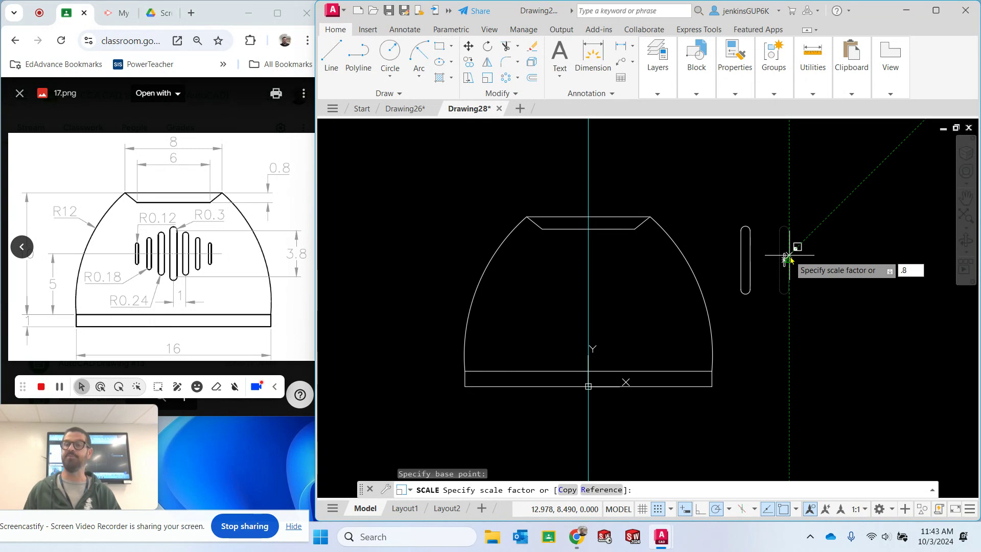
key(Return)
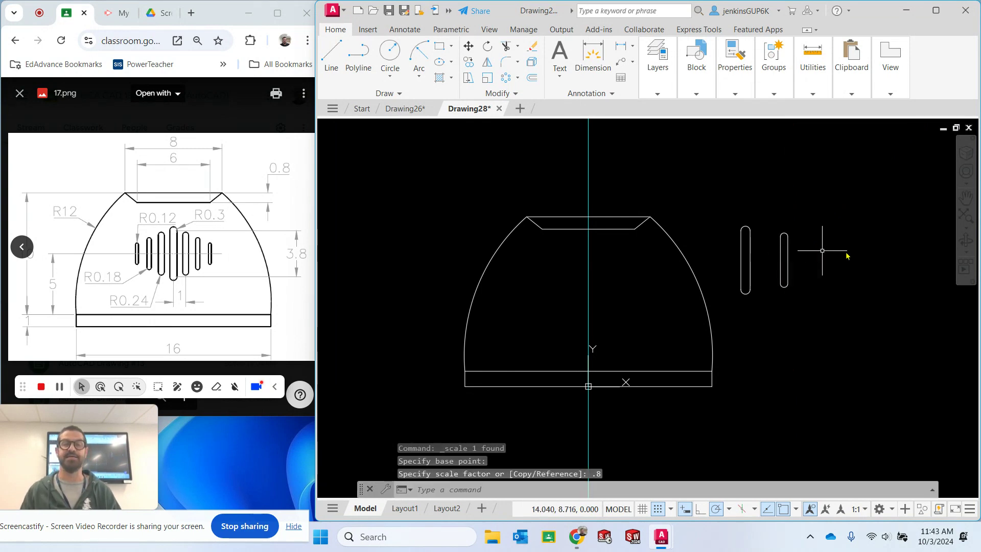
key(Escape)
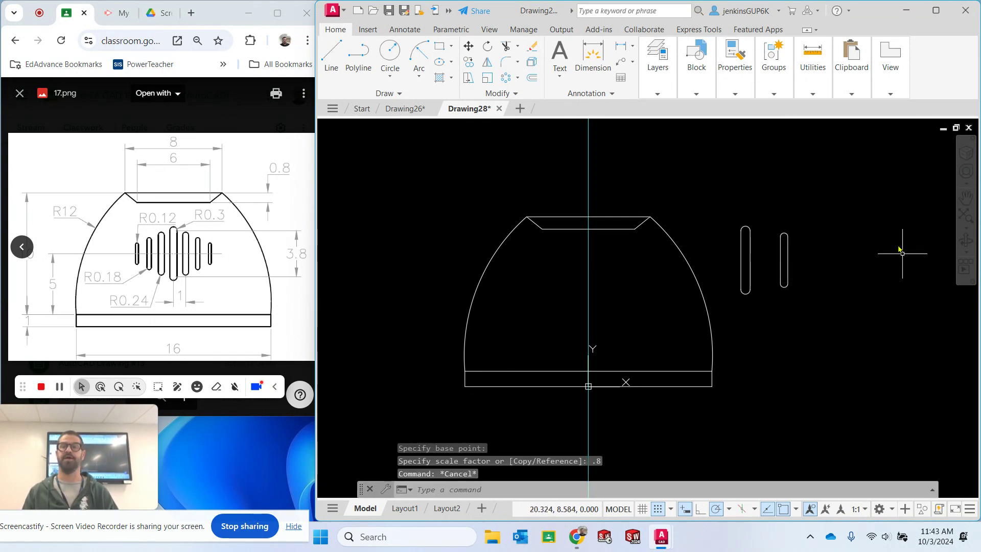
Copy the 0.8-scaled slot 1.5 units horizontally to its right
click(469, 61)
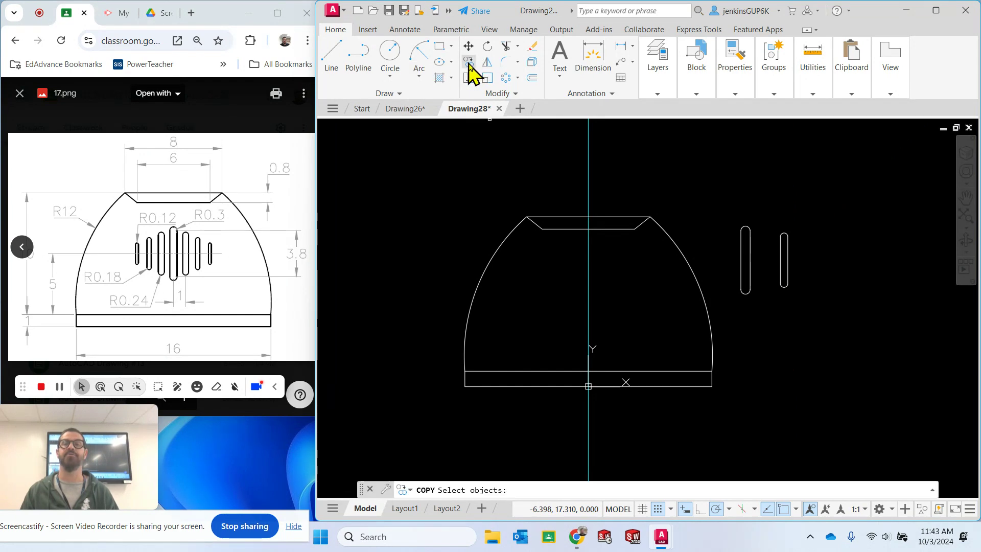
click(788, 259)
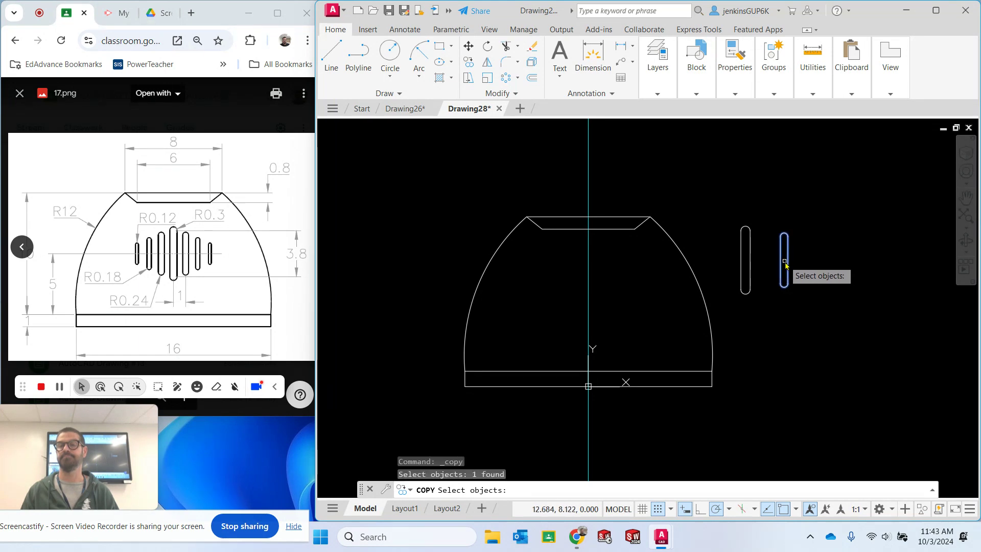
click(469, 62)
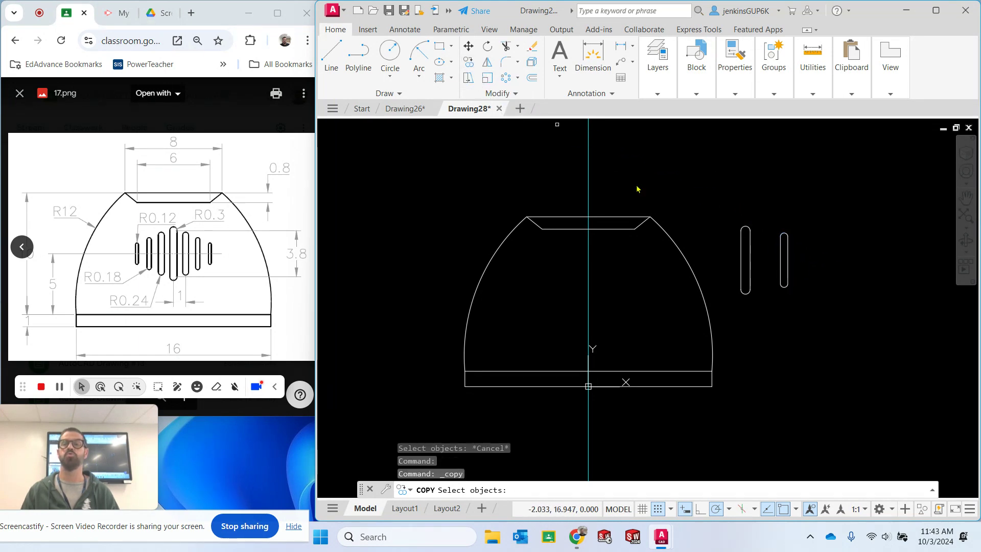
click(781, 255)
key(Return)
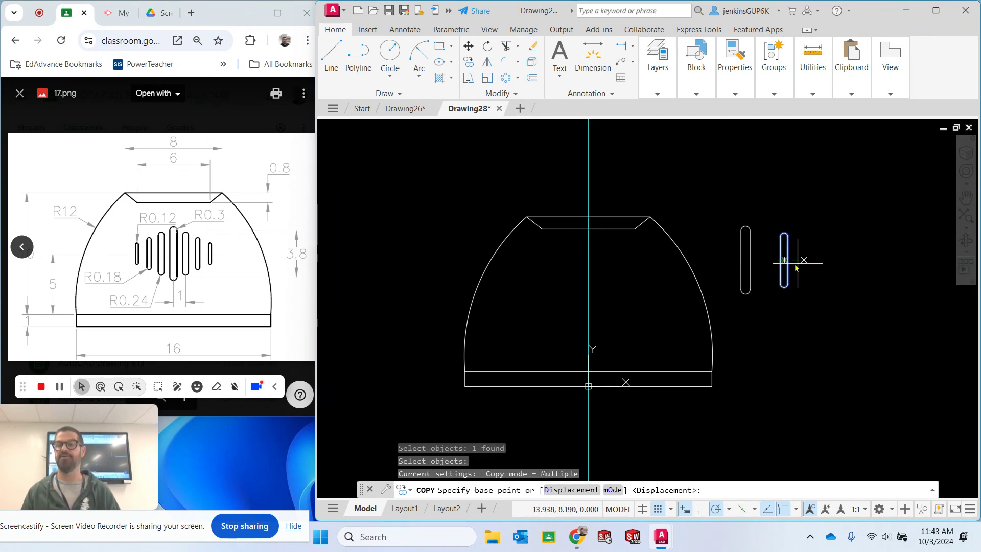
click(782, 260)
click(806, 260)
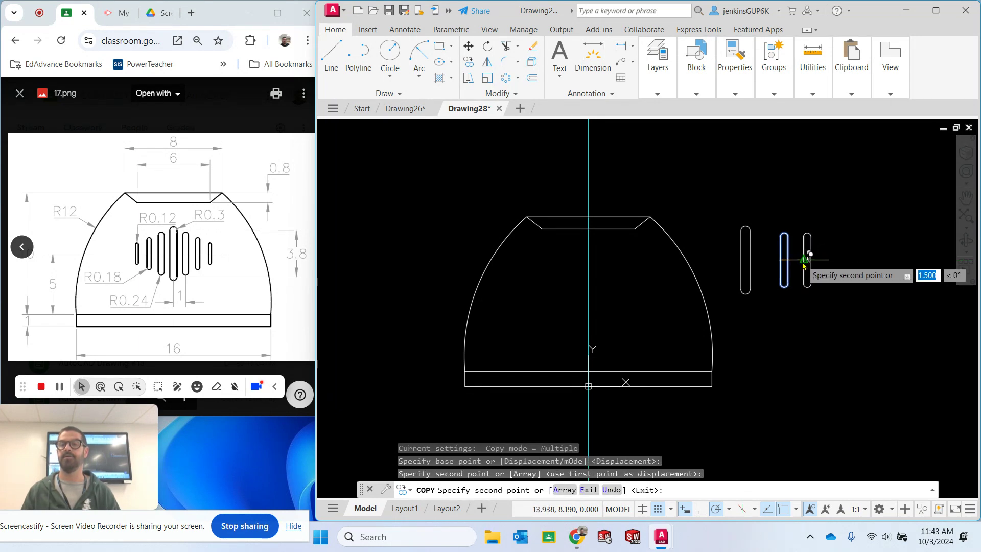
key(Escape)
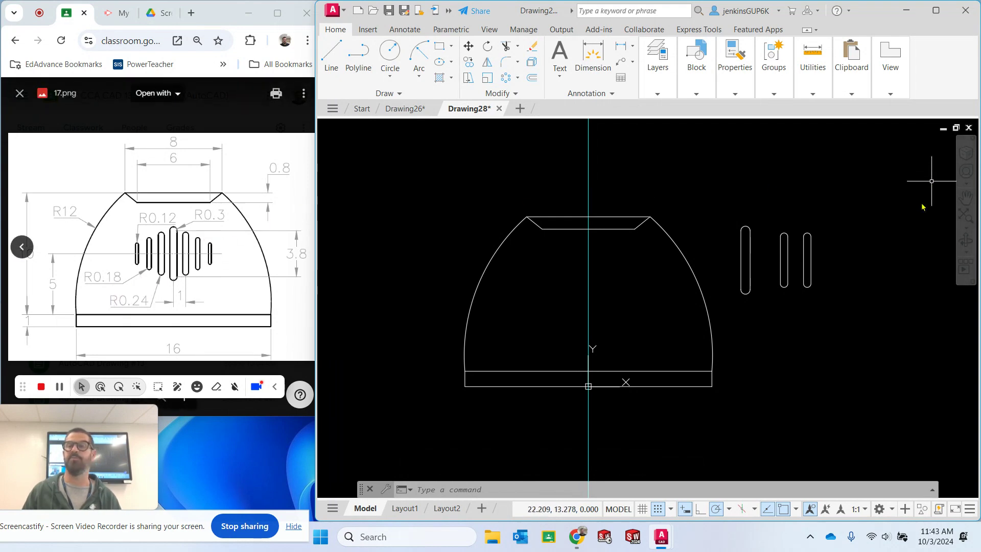
Copy the original full-size slot by its centre into the empty area below the first 0.8-scaled slot
click(750, 260)
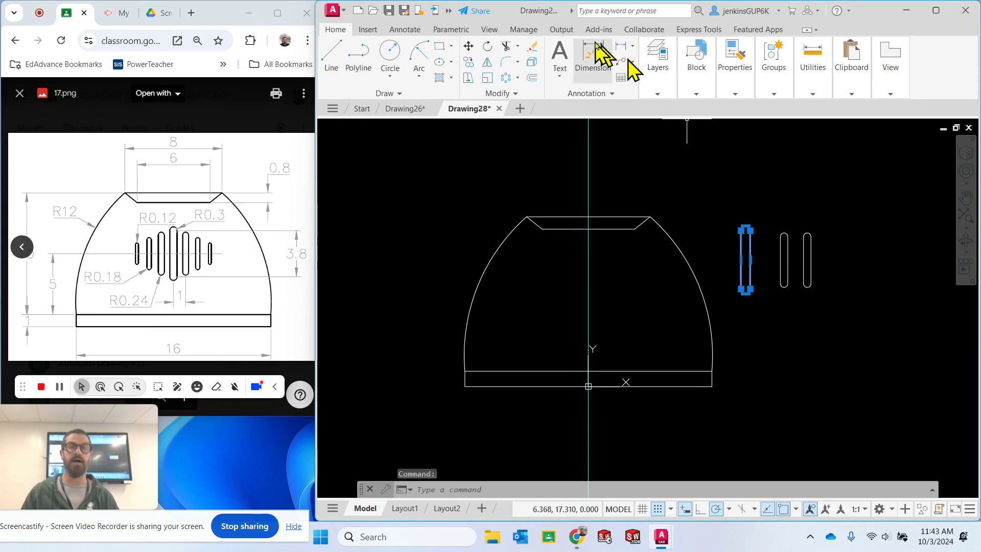
click(468, 62)
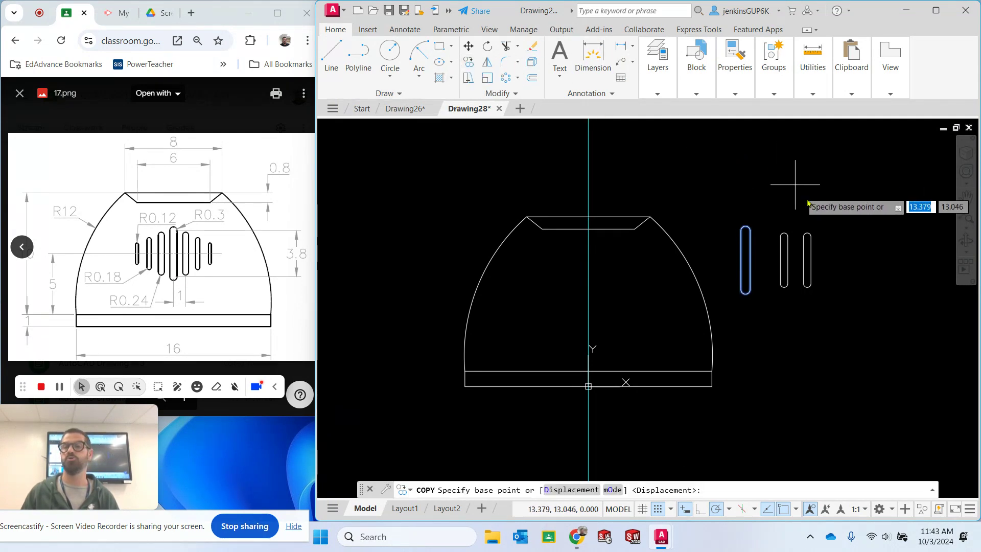
click(746, 260)
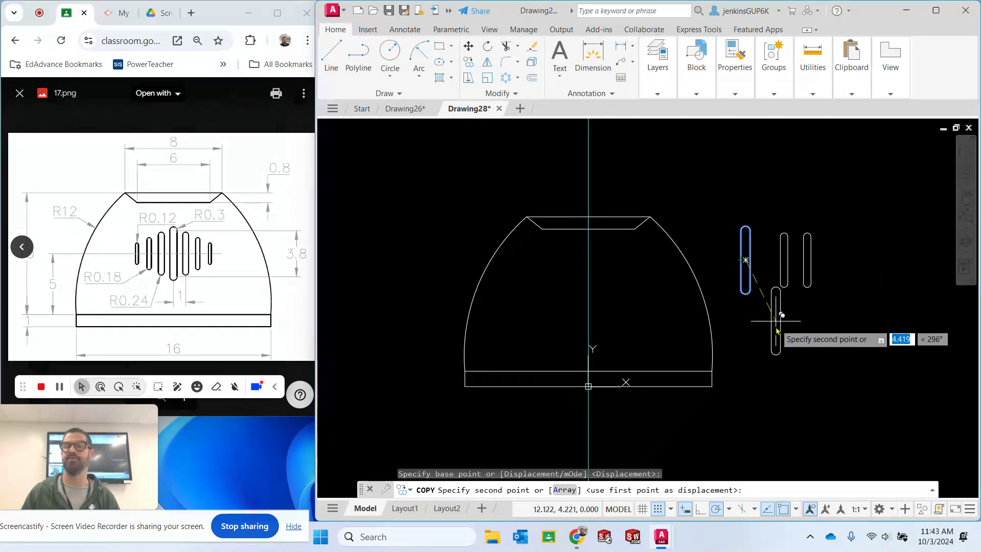
click(784, 339)
key(Escape)
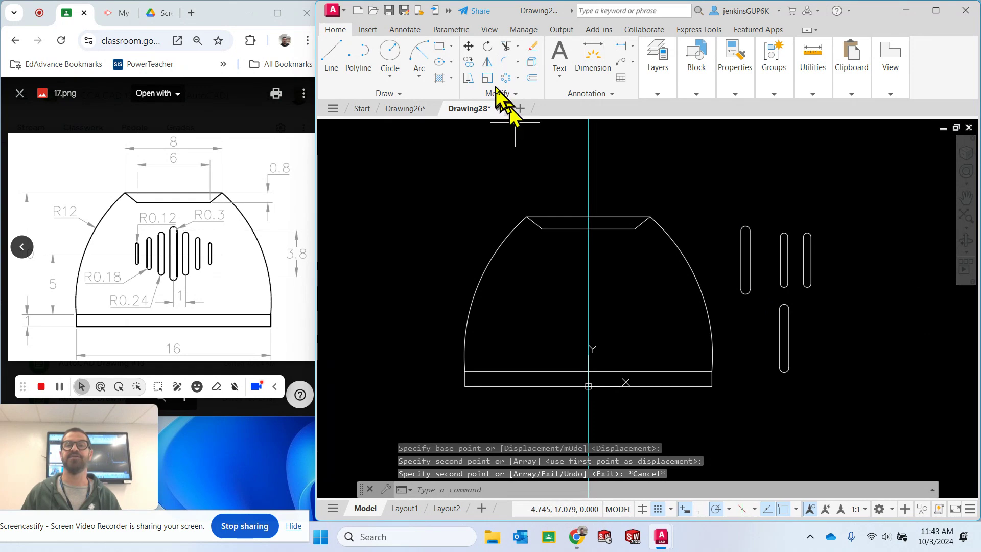
Scale the new slot copy by a factor of 0.6 about its centre
click(790, 321)
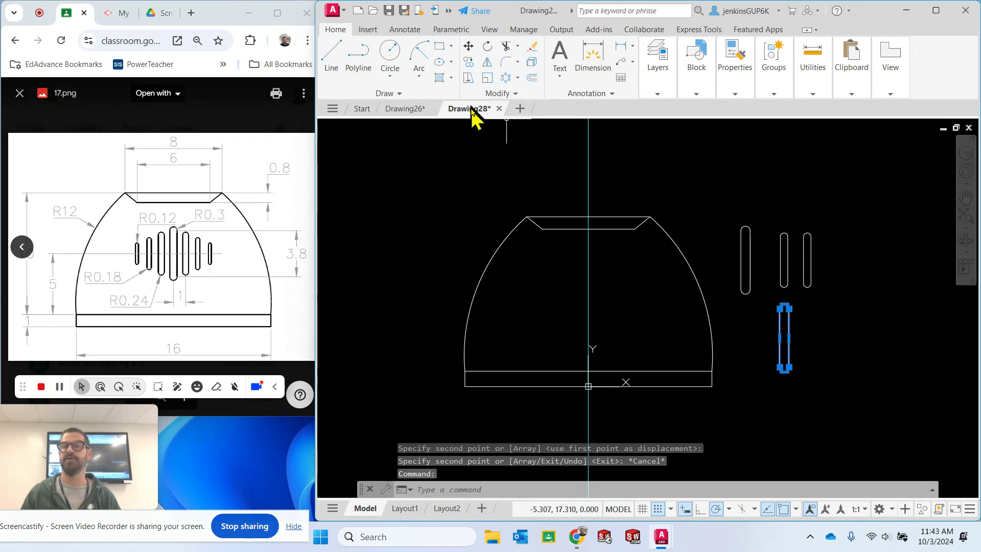
click(487, 80)
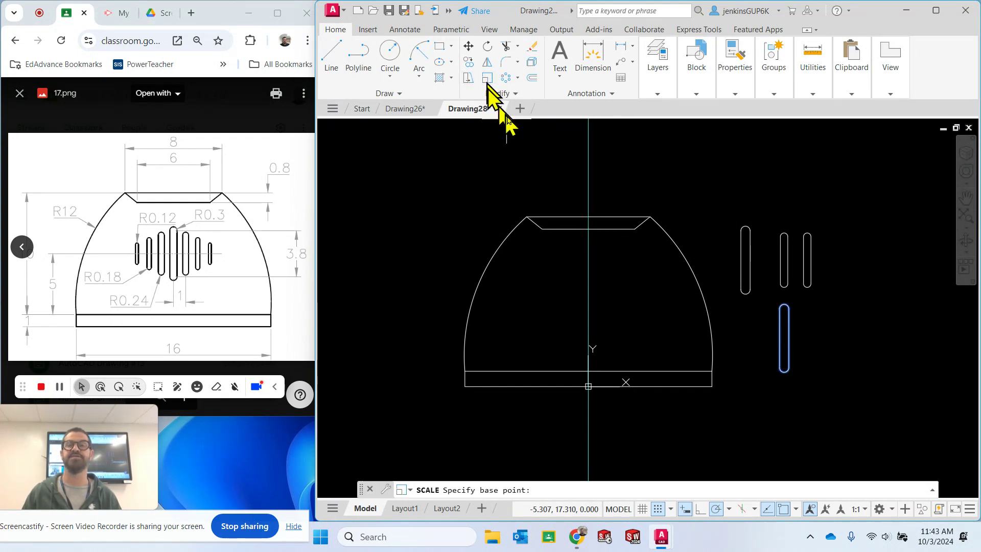
click(785, 338)
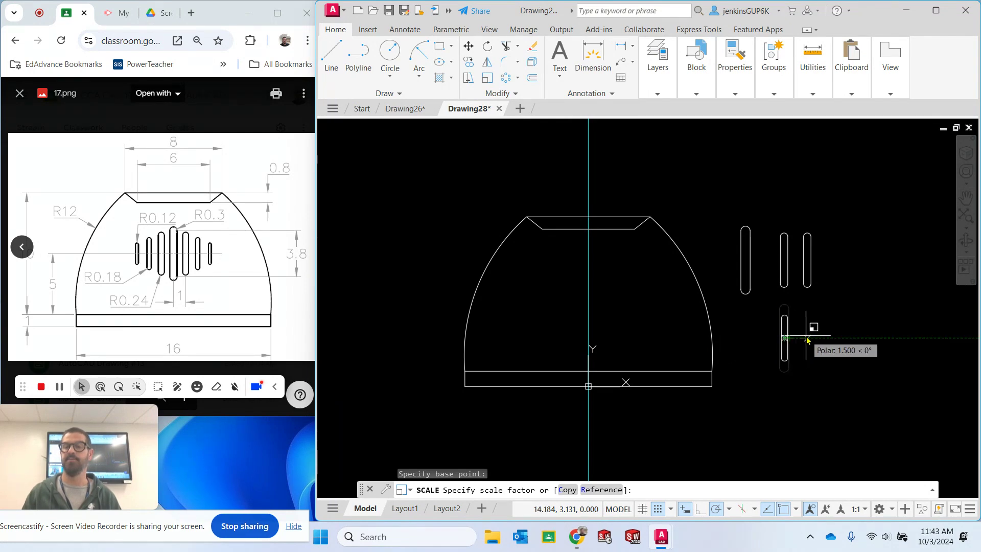
text(.6)
key(Return)
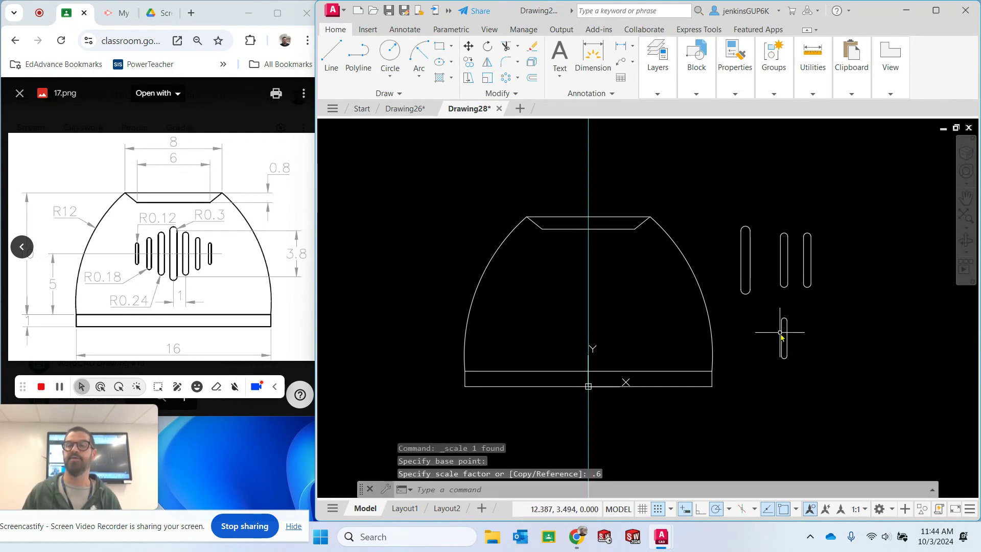
Copy the 0.6-scaled slot horizontally to just right of itself, using its centre as base point
click(784, 335)
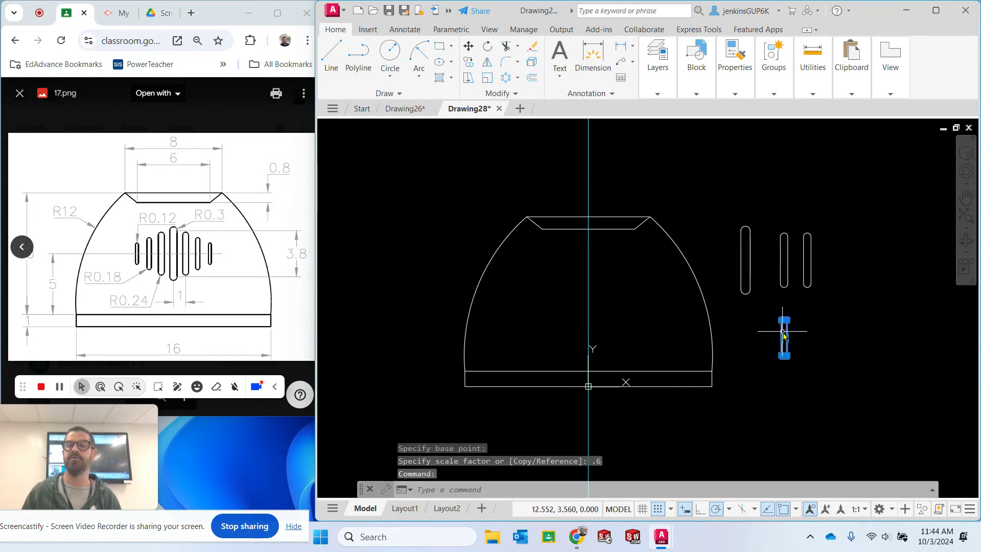
click(468, 62)
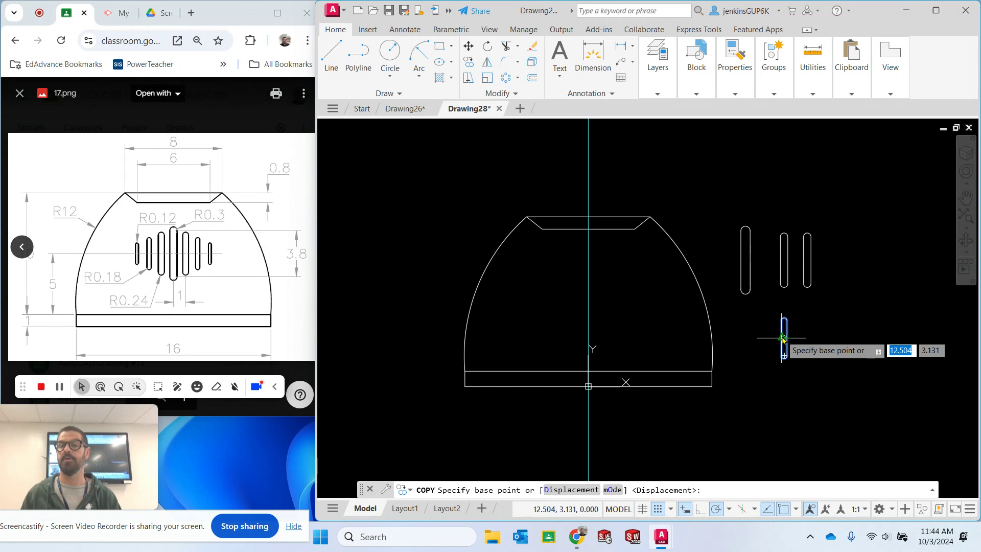
scroll(786, 340, up, 4)
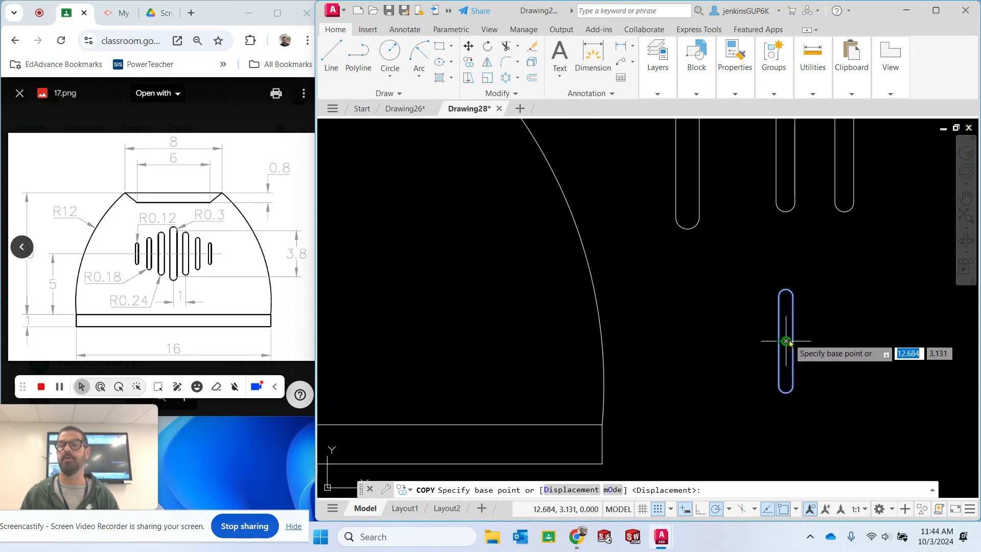
click(787, 341)
click(826, 341)
key(Escape)
scroll(738, 295, down, 4)
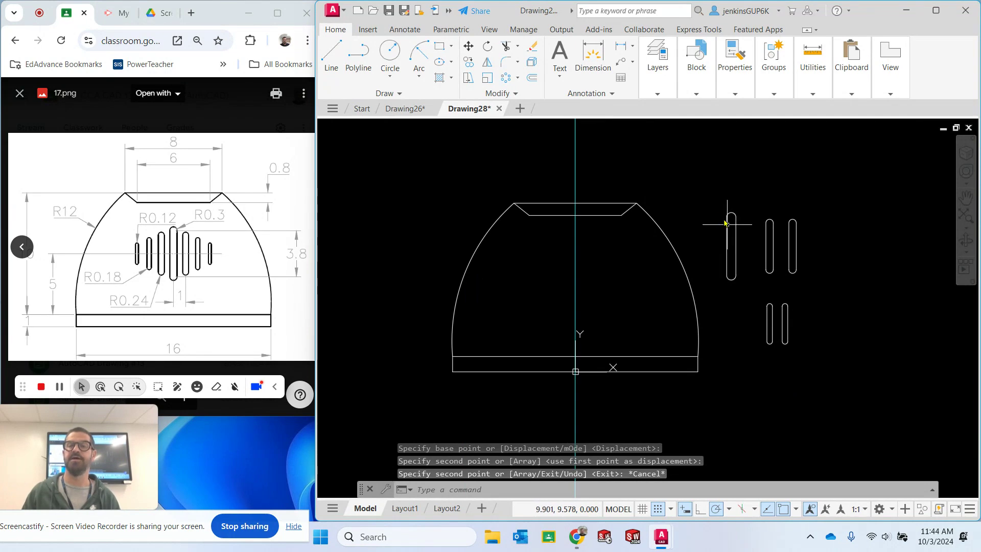
Copy the original full-size slot by its centre into the empty area below the 0.6-scaled pair
click(714, 203)
click(752, 305)
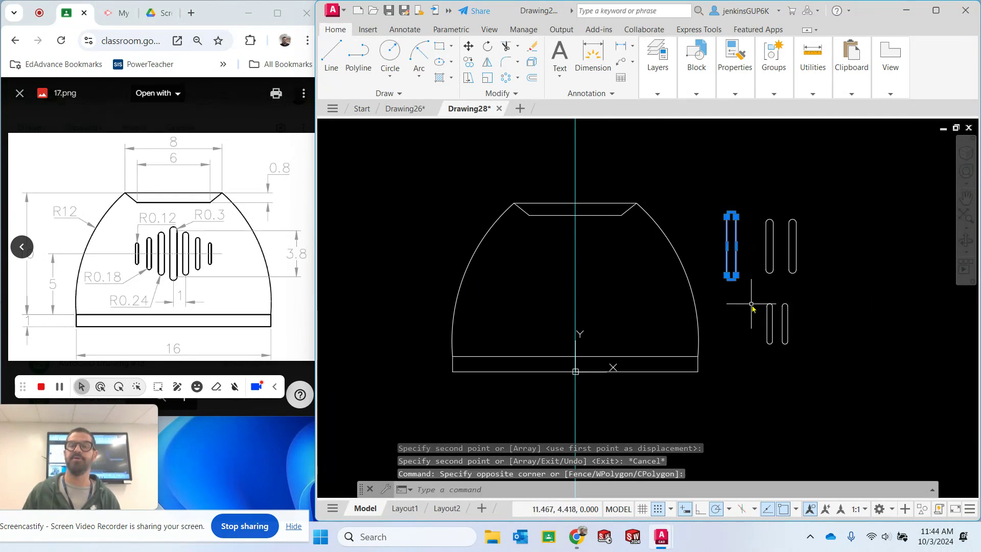
click(468, 64)
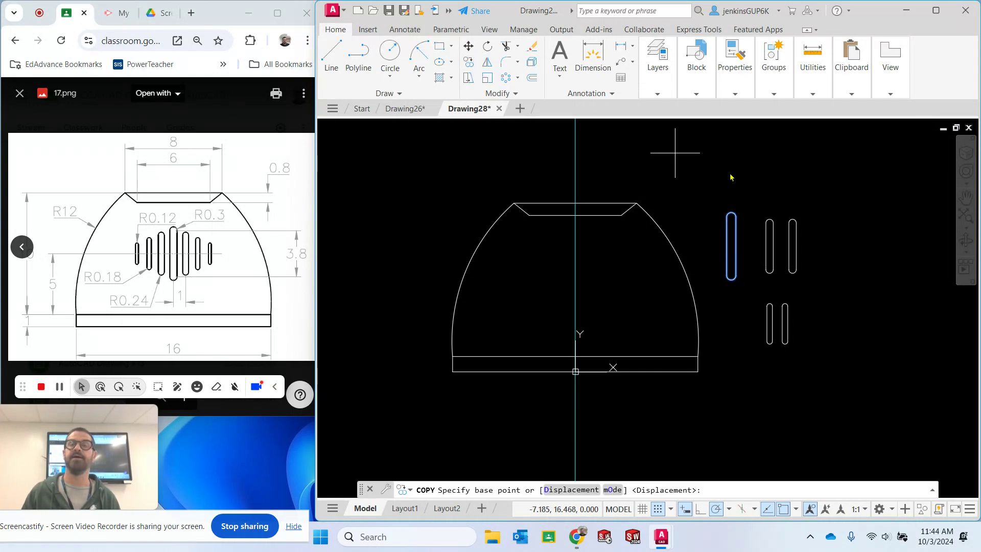
click(731, 246)
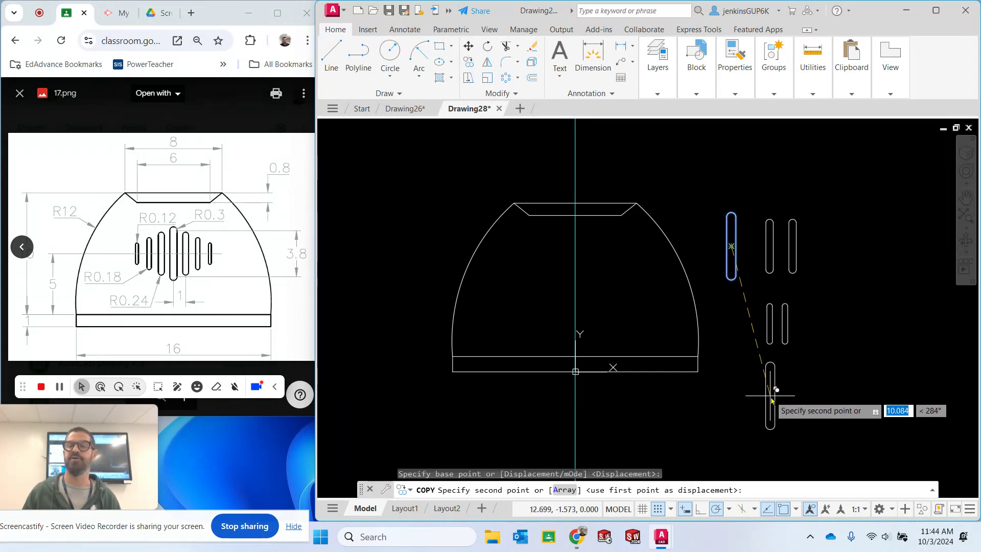
click(770, 395)
key(Escape)
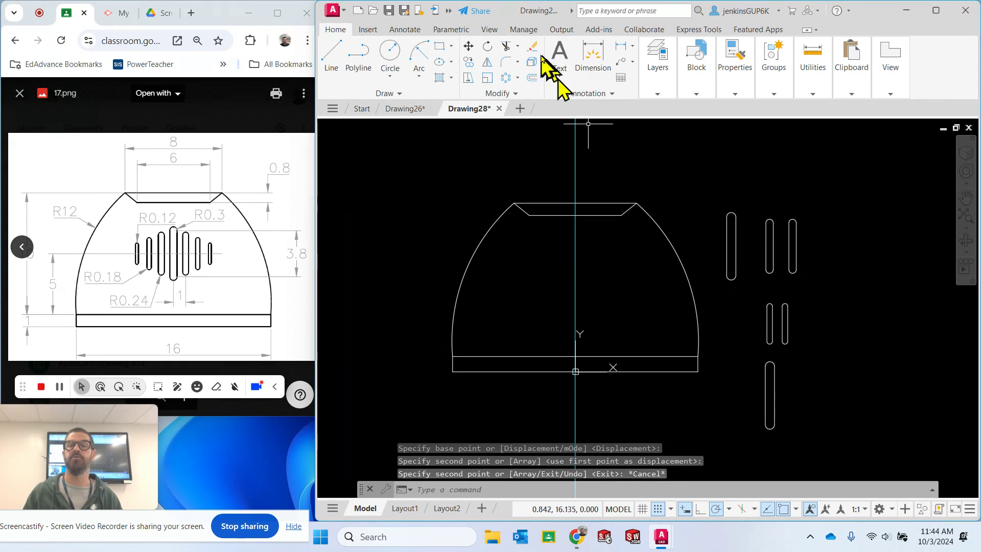
Scale the lowest slot copy by a factor of 0.4 about its centre
click(488, 78)
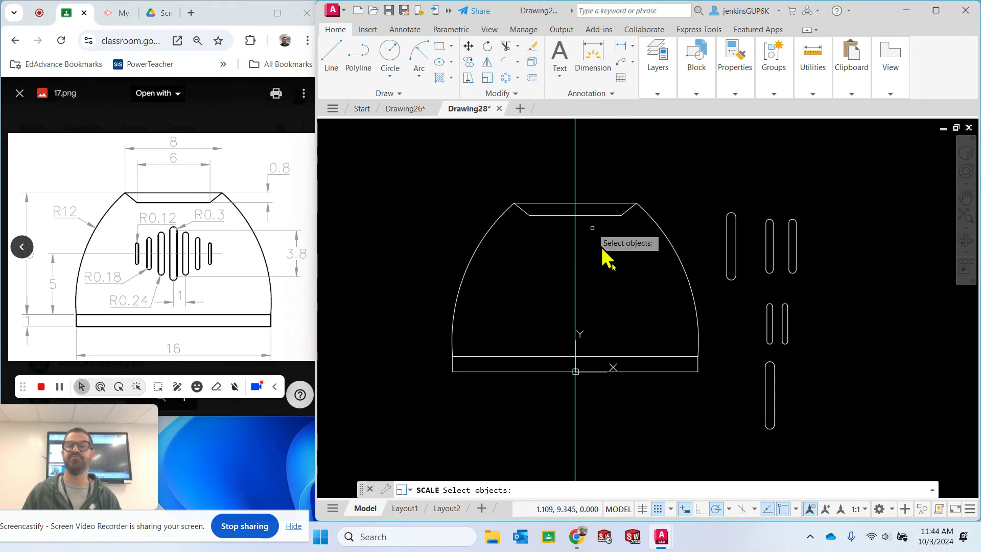
click(774, 380)
key(Return)
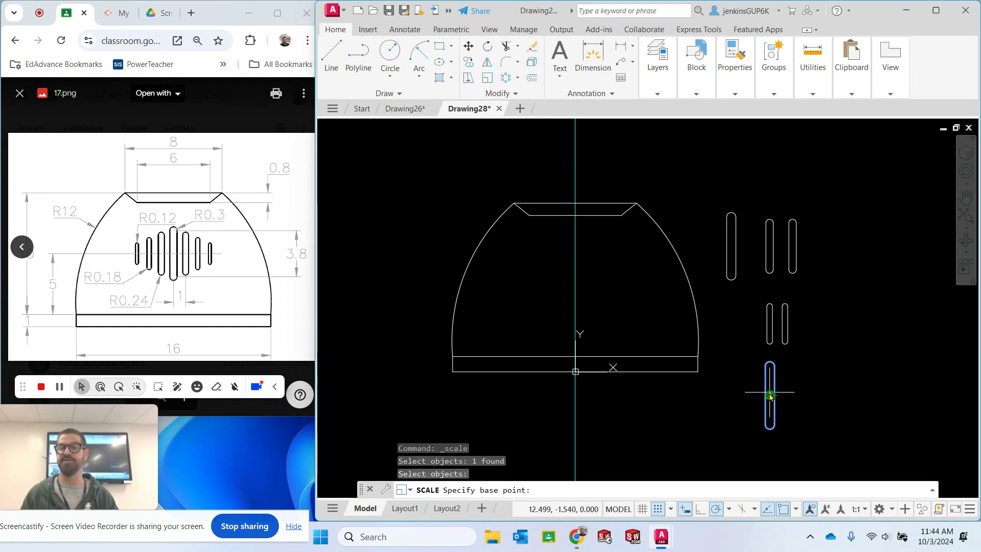
click(770, 395)
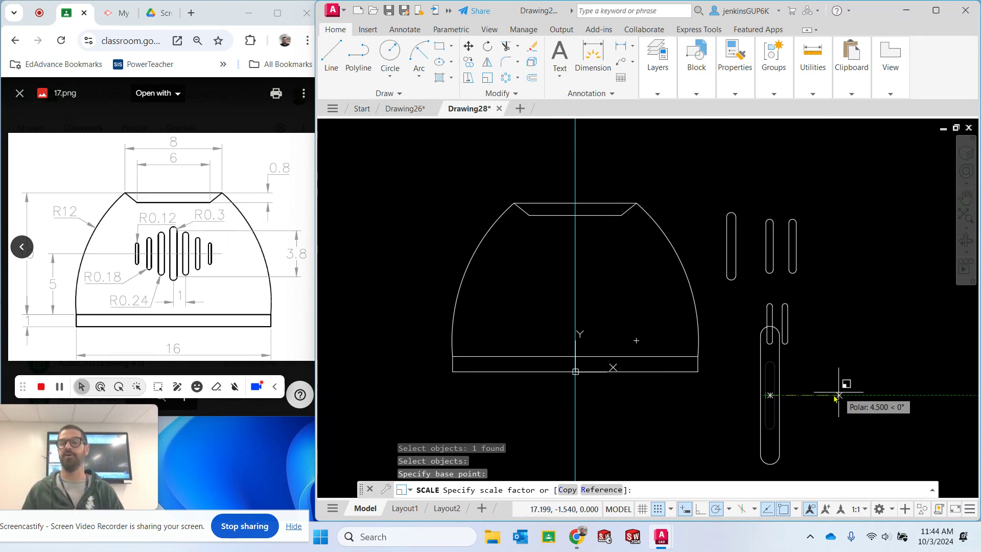
text(.4)
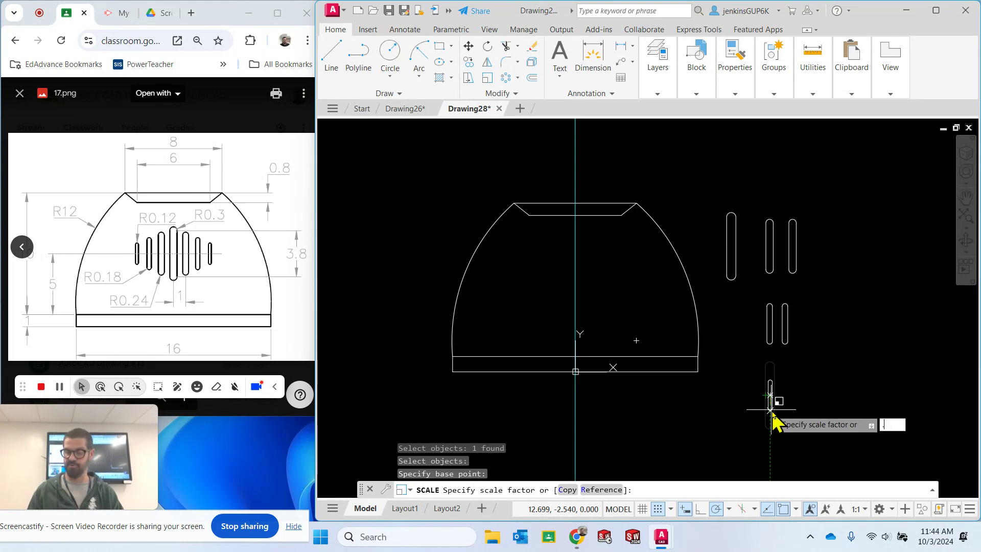
key(Return)
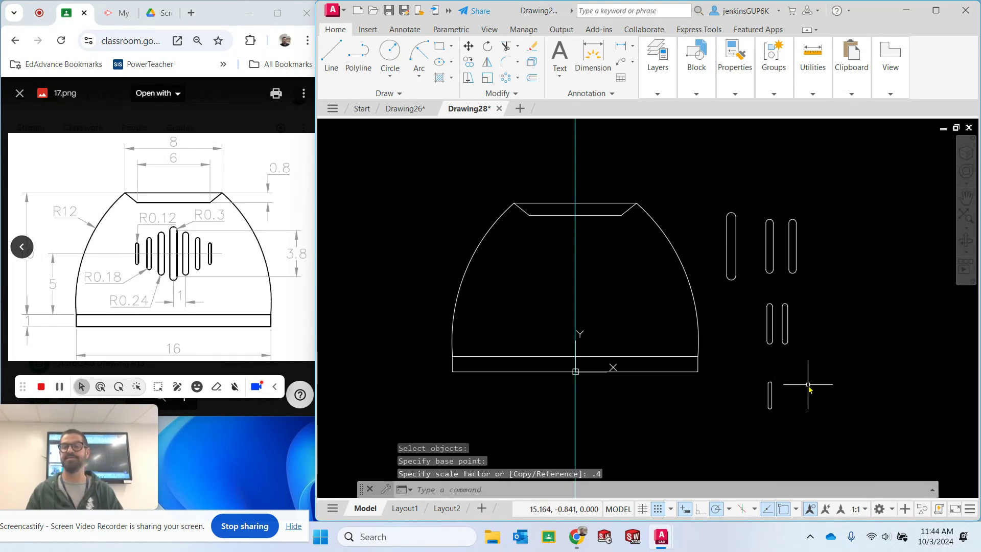
Copy the 0.4-scaled slot horizontally to just right of itself, using its centre as base point
click(760, 371)
click(784, 411)
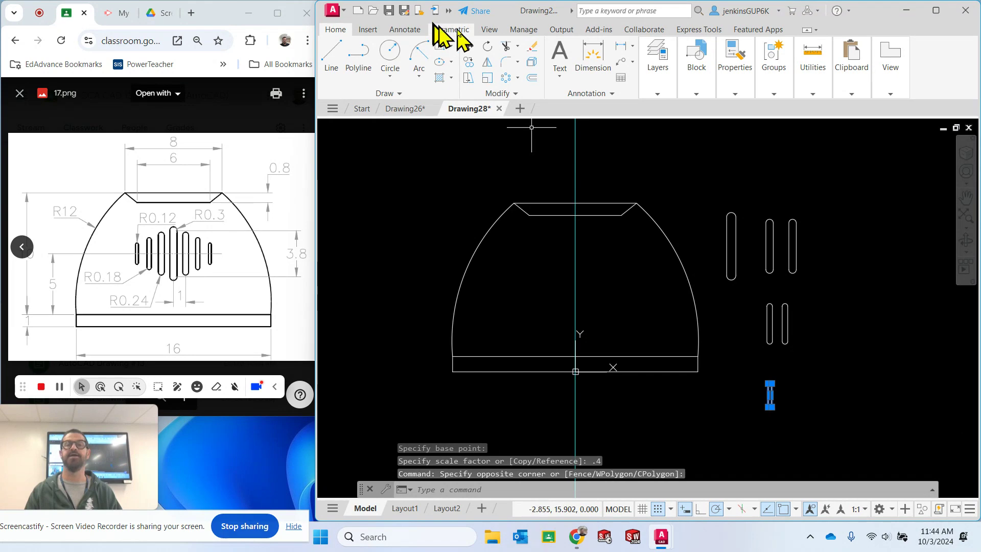
click(471, 61)
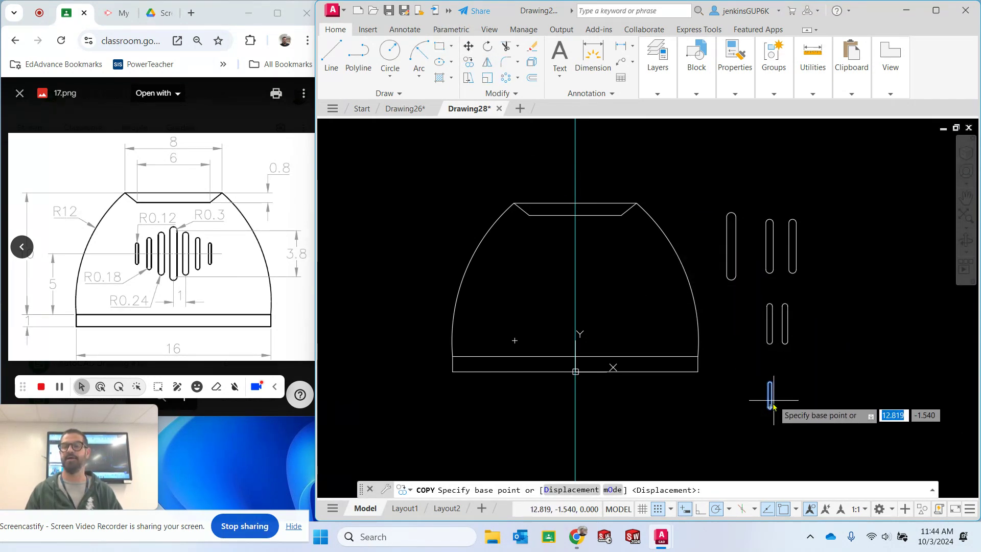
scroll(773, 395, up, 8)
click(749, 384)
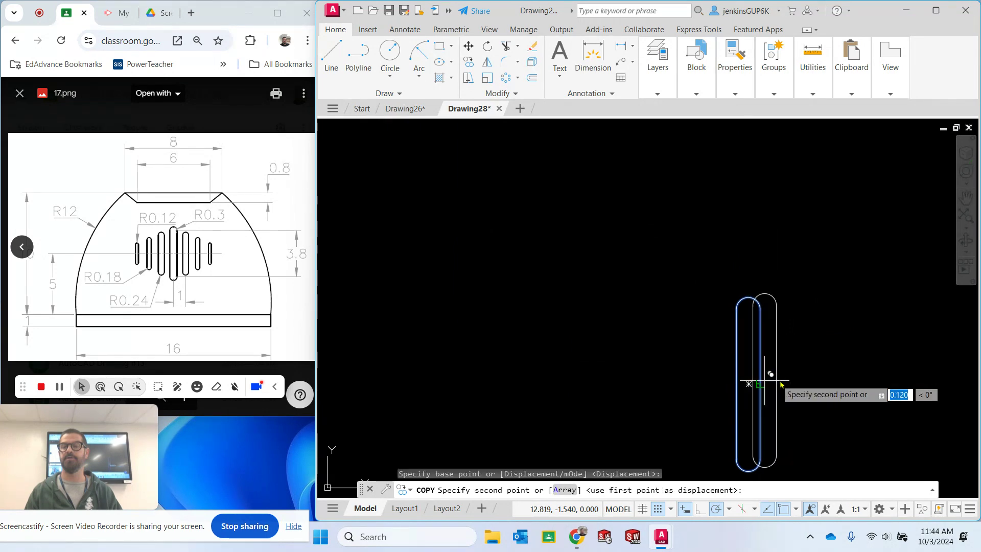
click(788, 383)
key(Escape)
scroll(543, 281, down, 5)
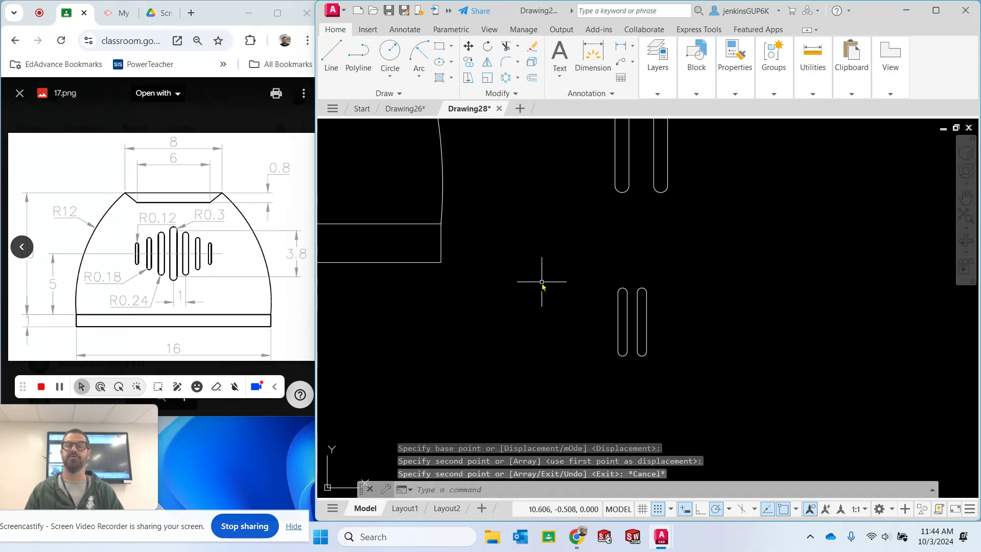
Offset the upper horizontal line of the dome's base strip 5 units upward into the dome
scroll(527, 281, down, 4)
middle_drag(495, 322, 631, 314)
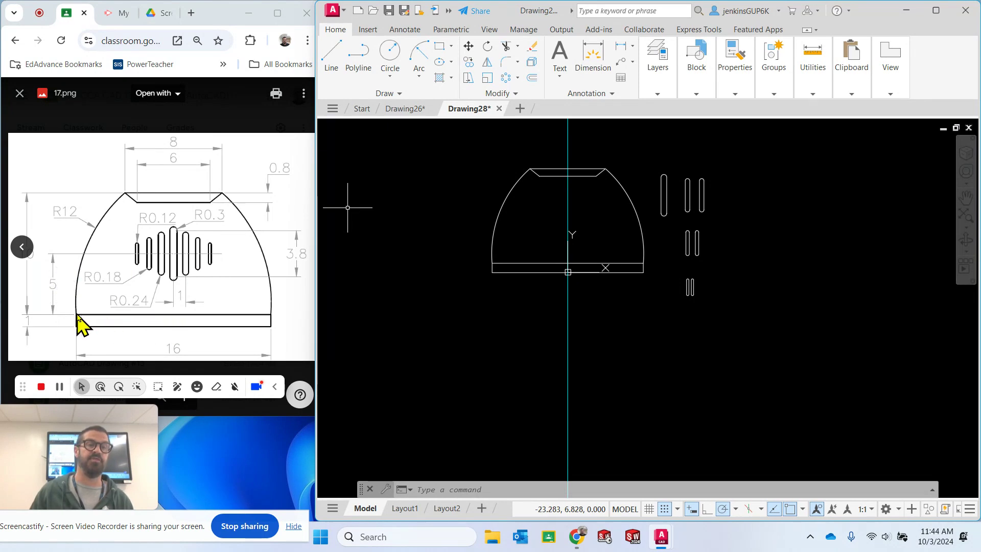
mouse_move(583, 242)
middle_down()
mouse_move(540, 364)
mouse_move(581, 346)
middle_up()
scroll(578, 340, up, 2)
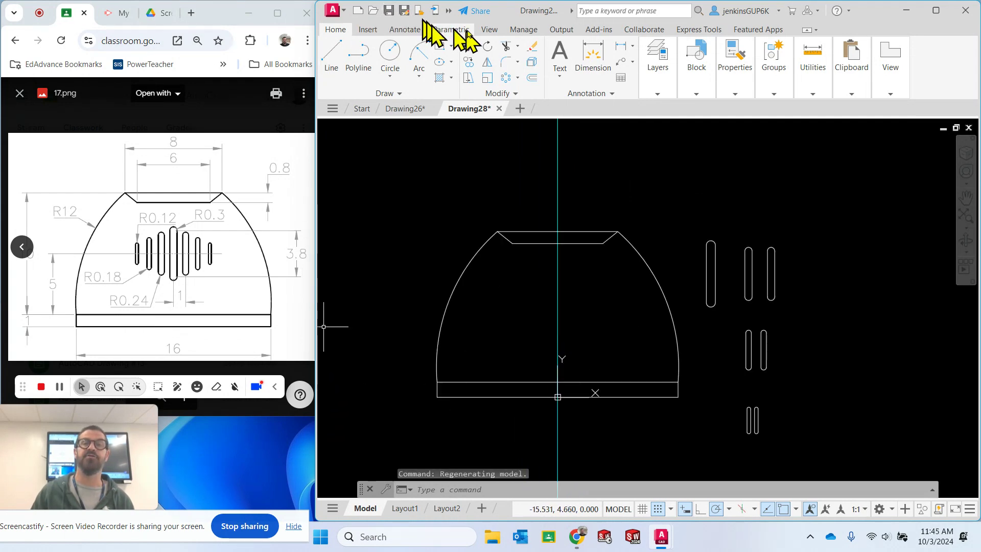
click(532, 78)
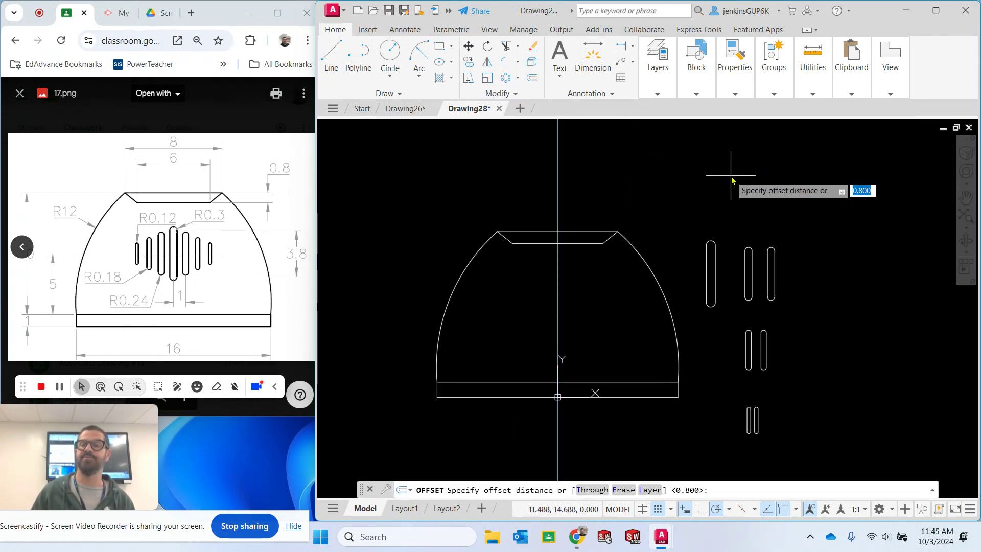
text(5)
key(Return)
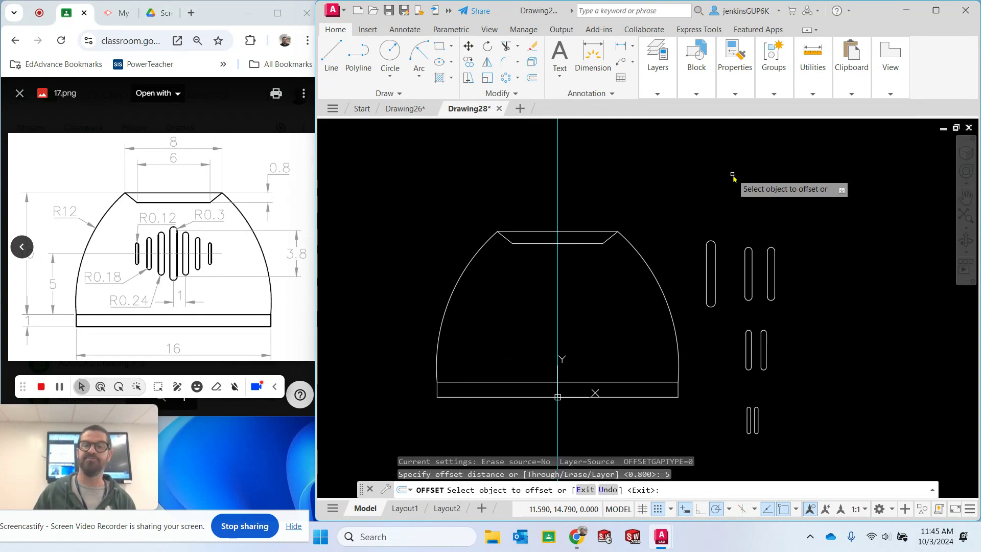
click(490, 382)
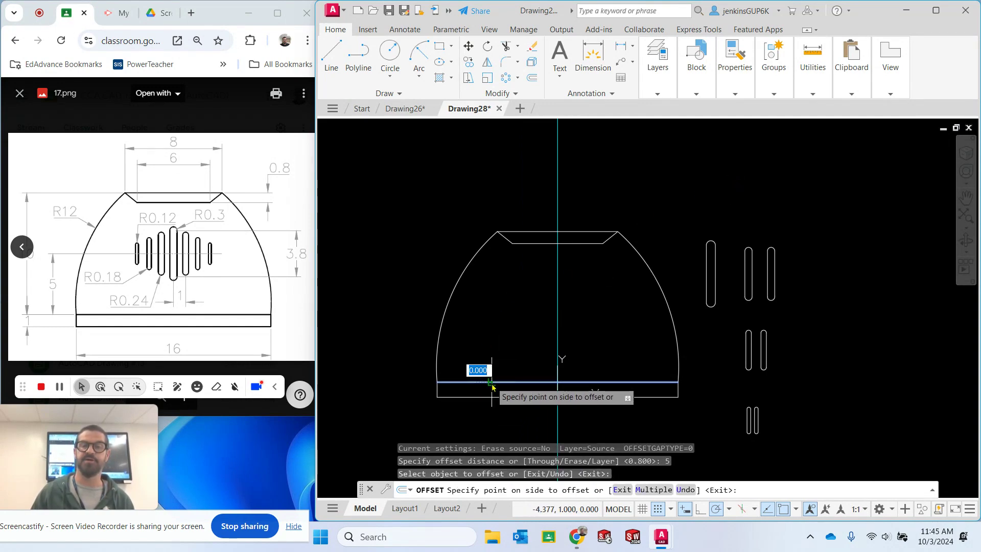
click(495, 332)
key(Escape)
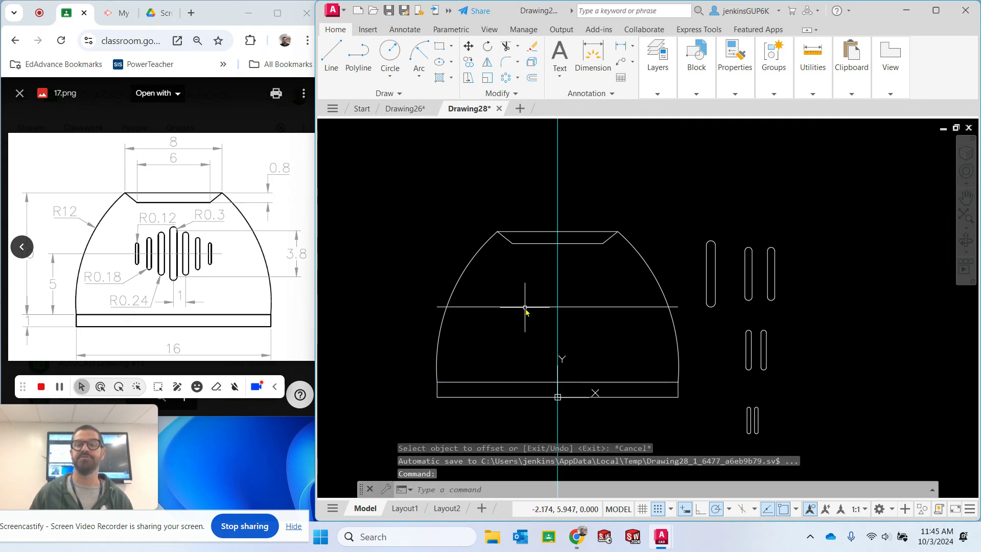
Move the offset horizontal line across the dome to the Construction layer
click(525, 307)
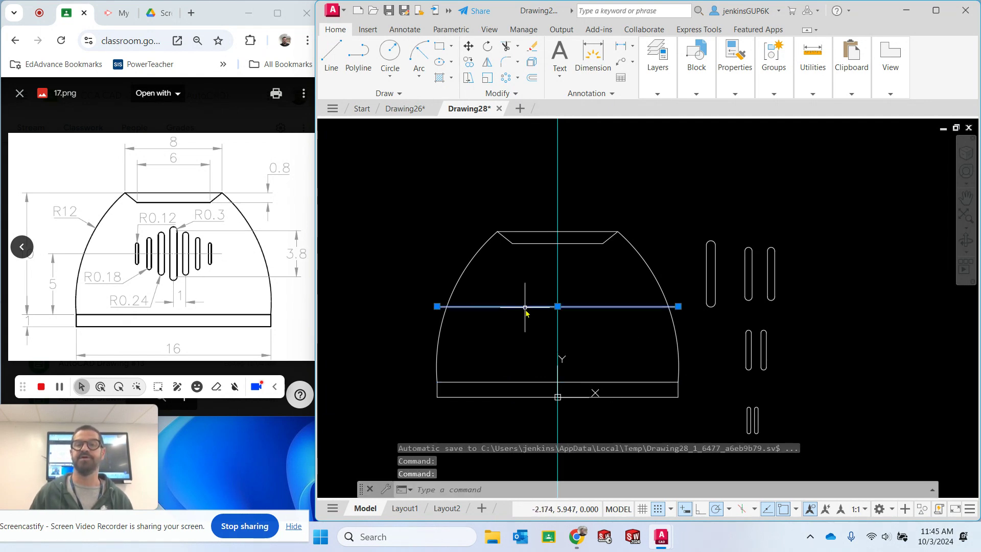
click(657, 94)
click(738, 108)
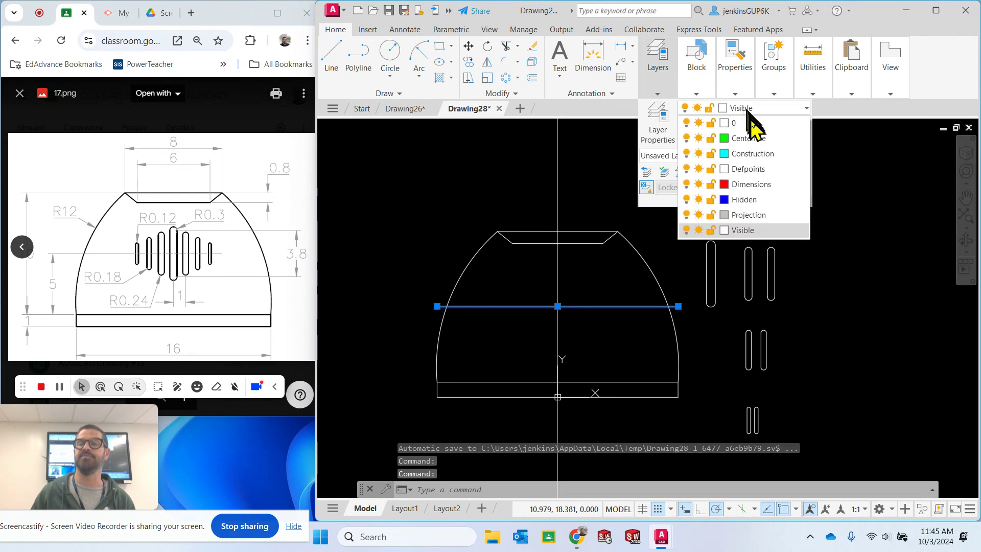
click(755, 154)
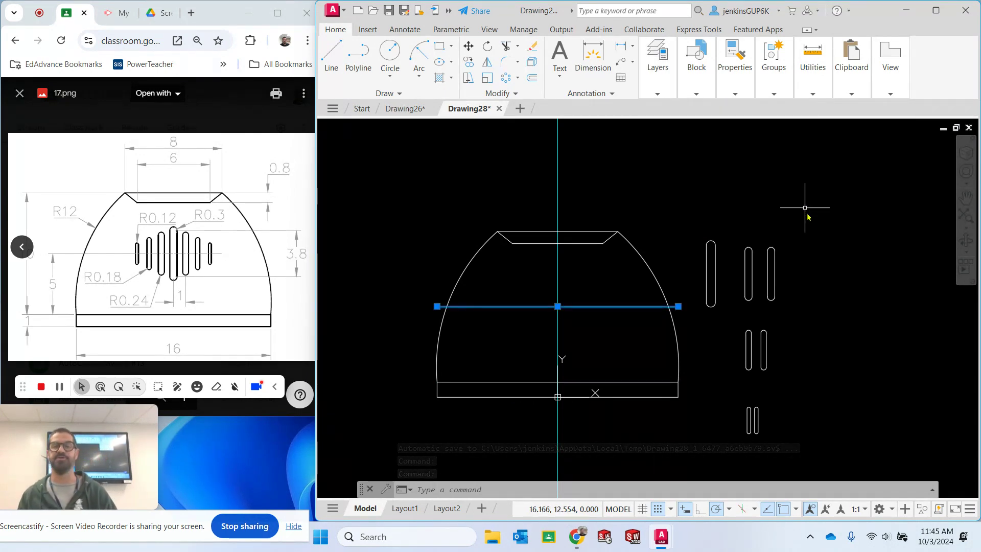
key(Escape)
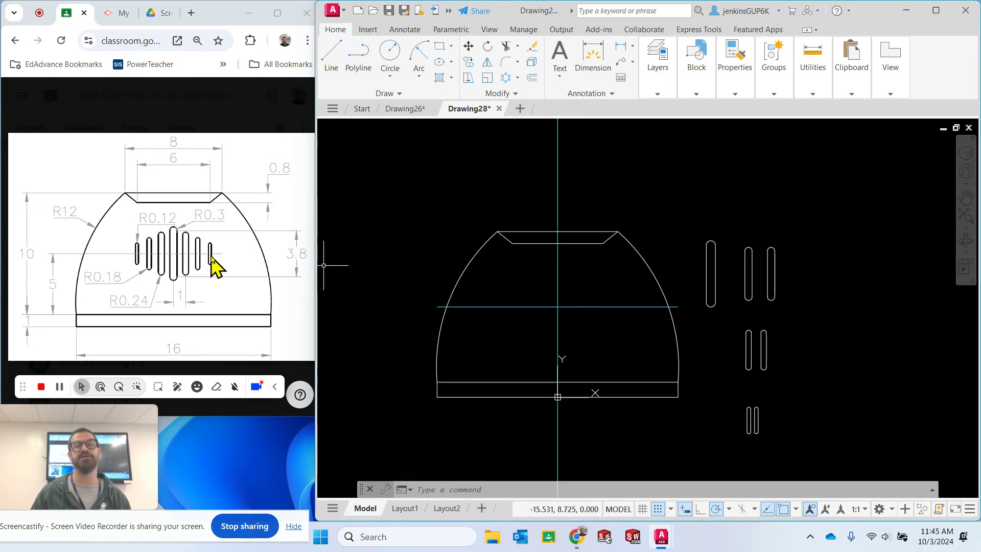
Offset the vertical centreline three times to the right at 1-unit spacing, each from the previous line
click(533, 78)
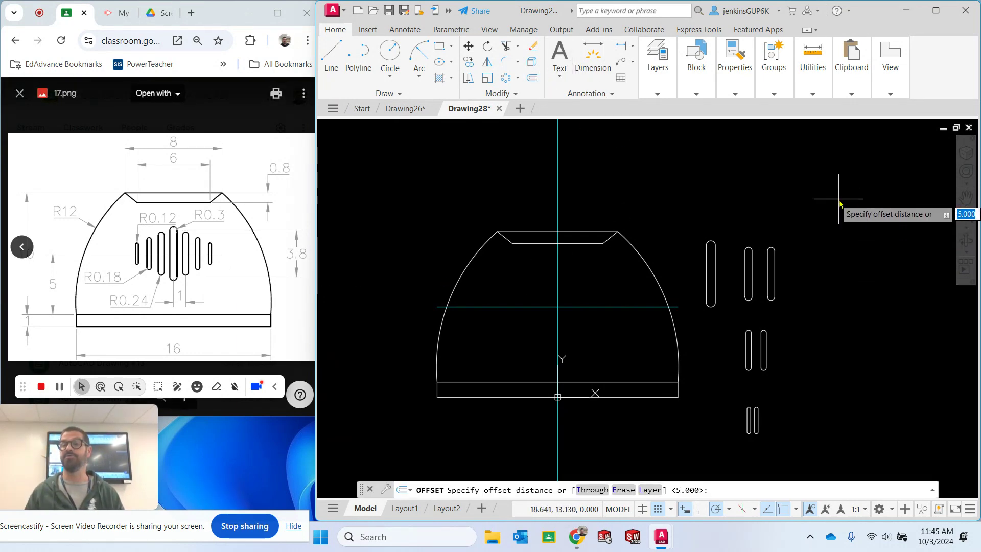
text(1)
key(Return)
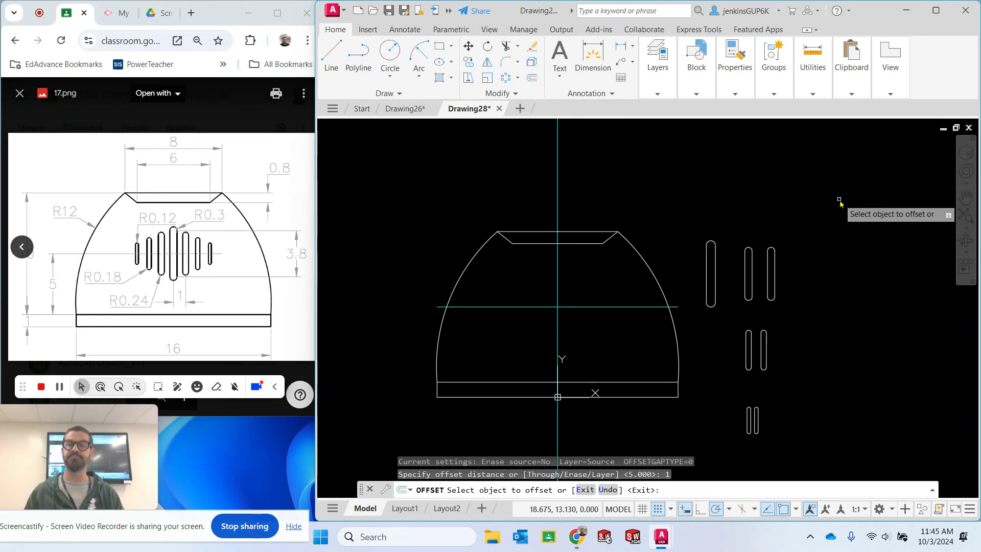
click(560, 273)
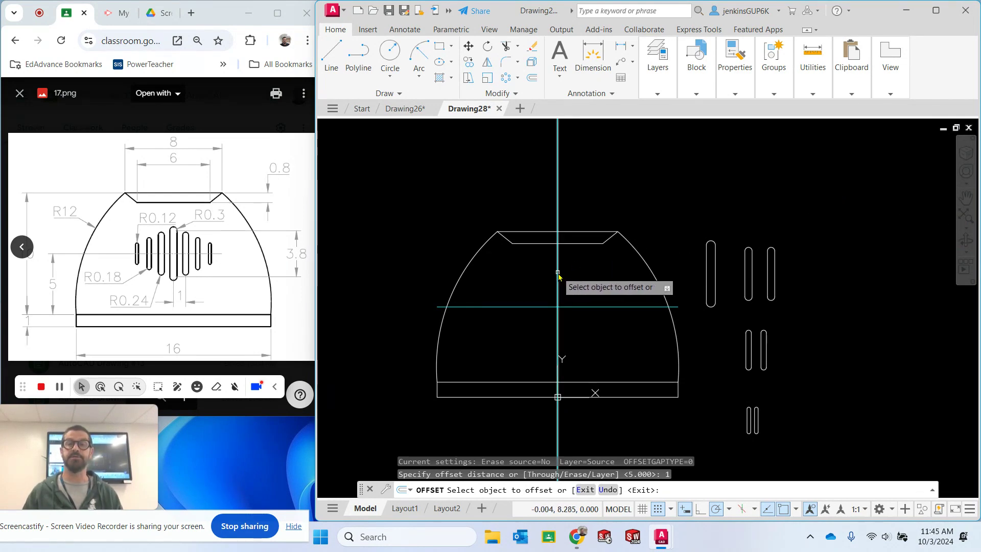
click(573, 273)
click(573, 273)
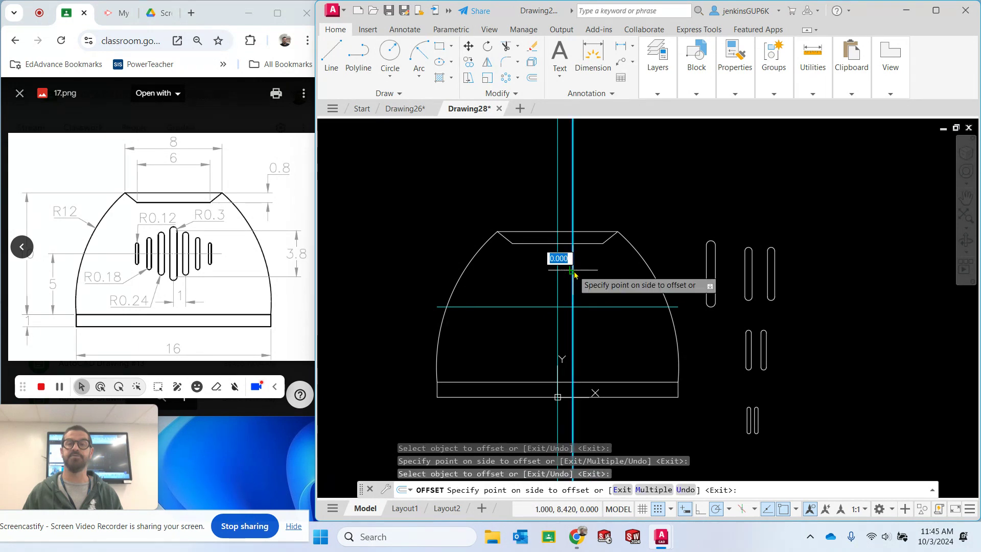
click(582, 273)
click(588, 272)
click(595, 276)
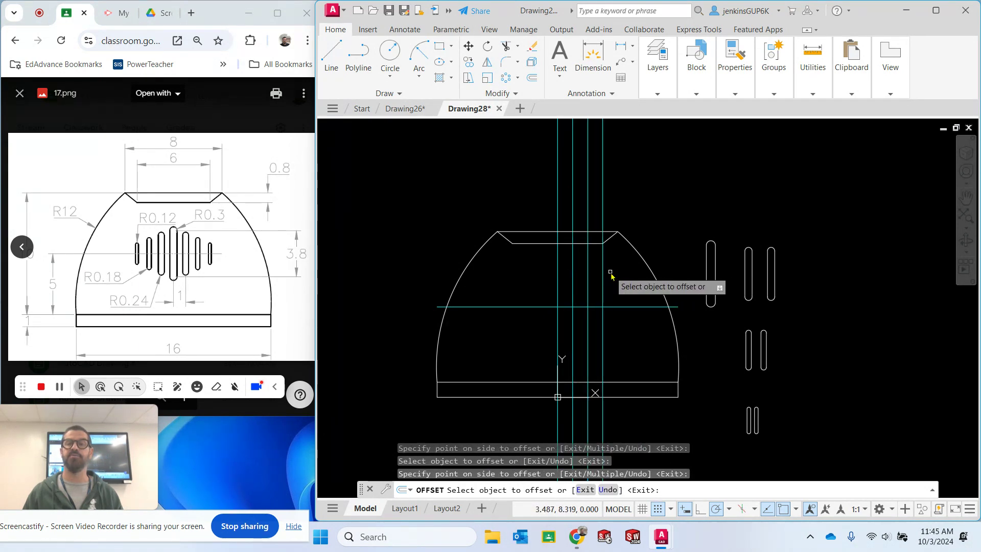
Offset the vertical centreline three times to the left at 1-unit spacing, each from the previous line
click(558, 279)
click(544, 279)
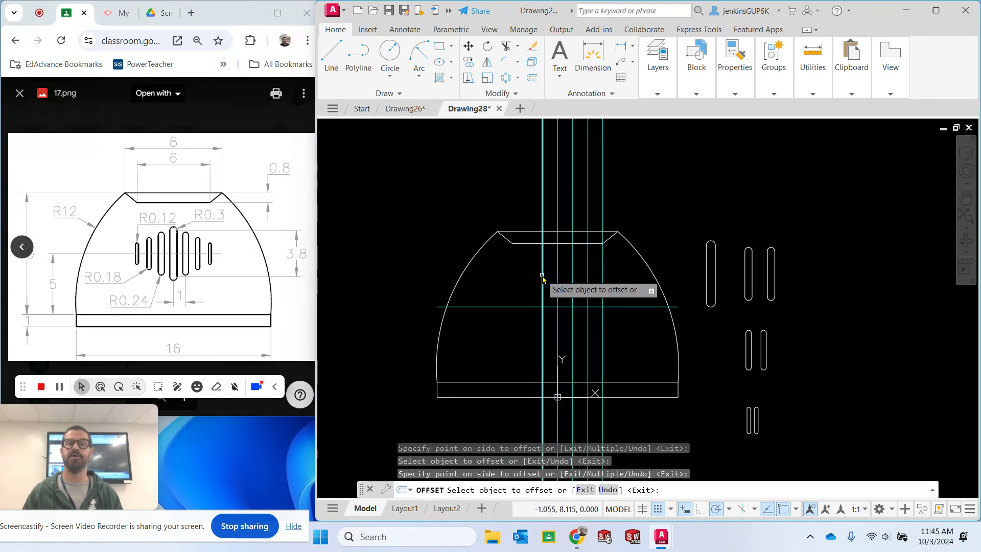
click(543, 276)
click(530, 277)
click(527, 276)
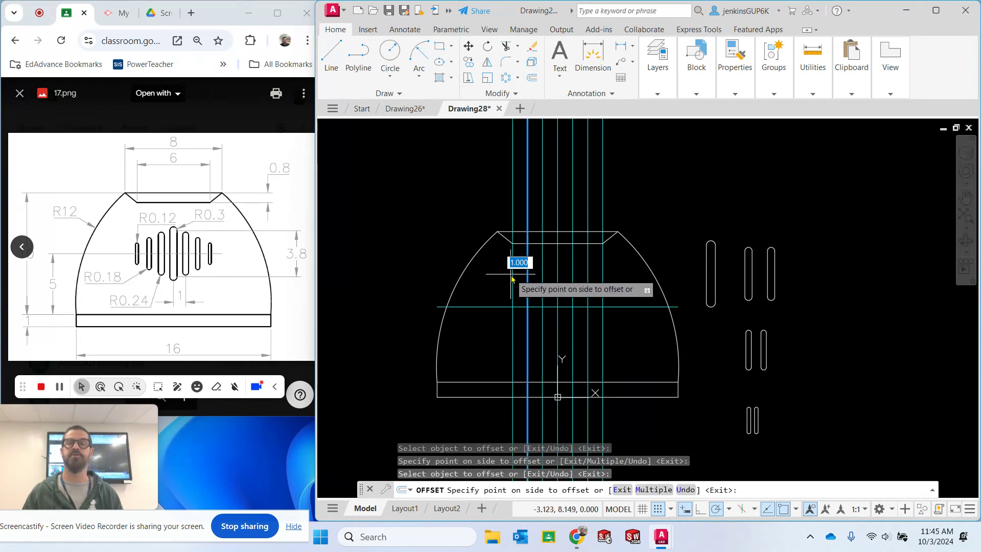
click(520, 281)
key(Escape)
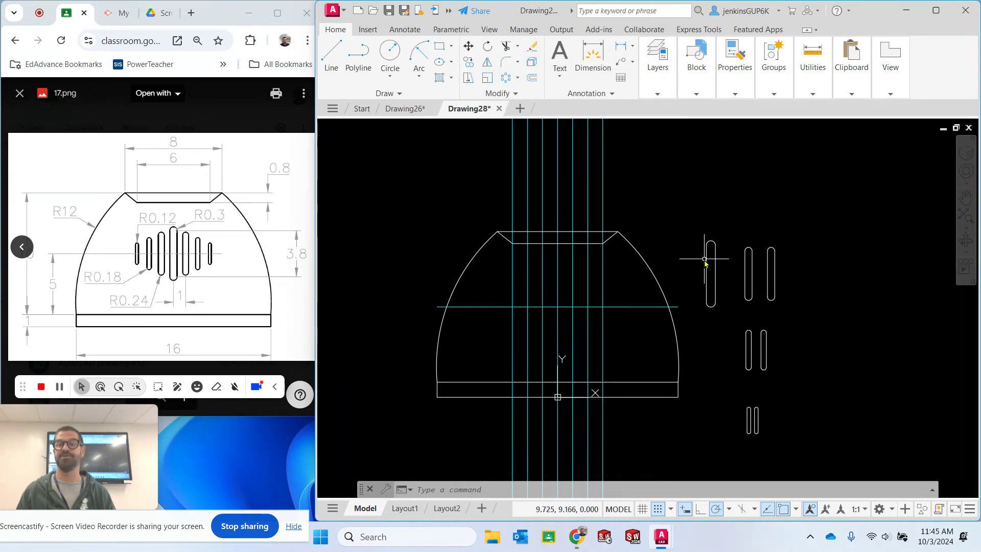
Move the largest slot by its centre onto the intersection of the vertical centreline and the horizontal construction line
click(469, 46)
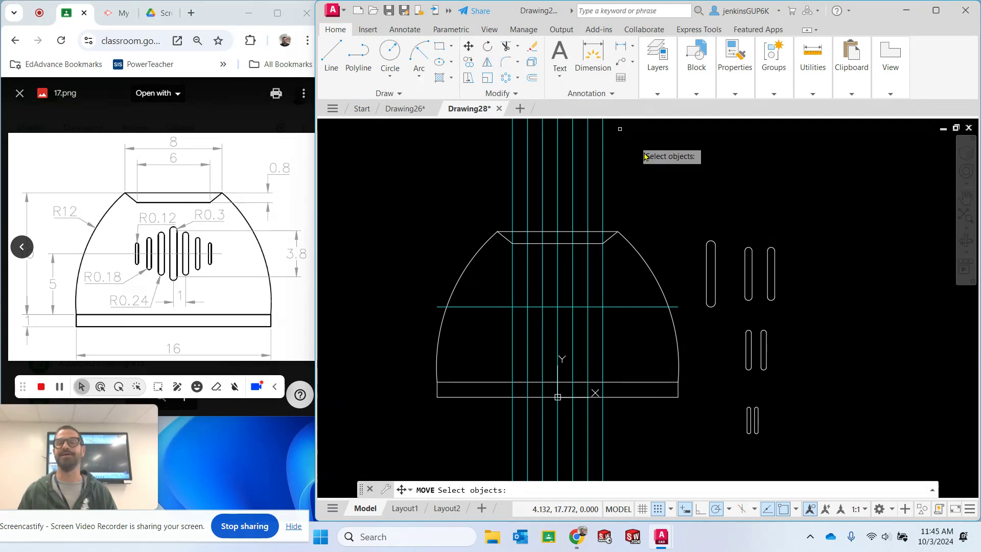
click(717, 261)
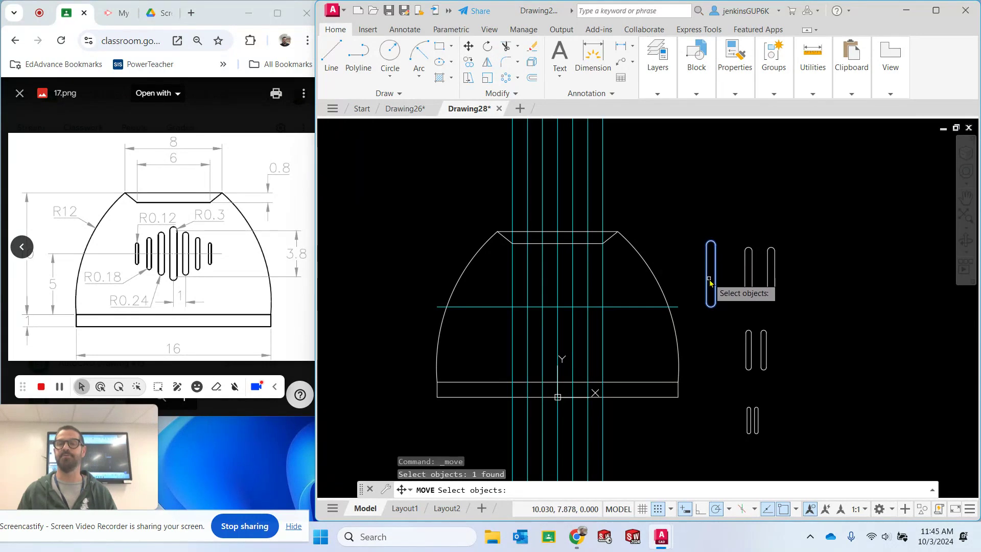
key(Return)
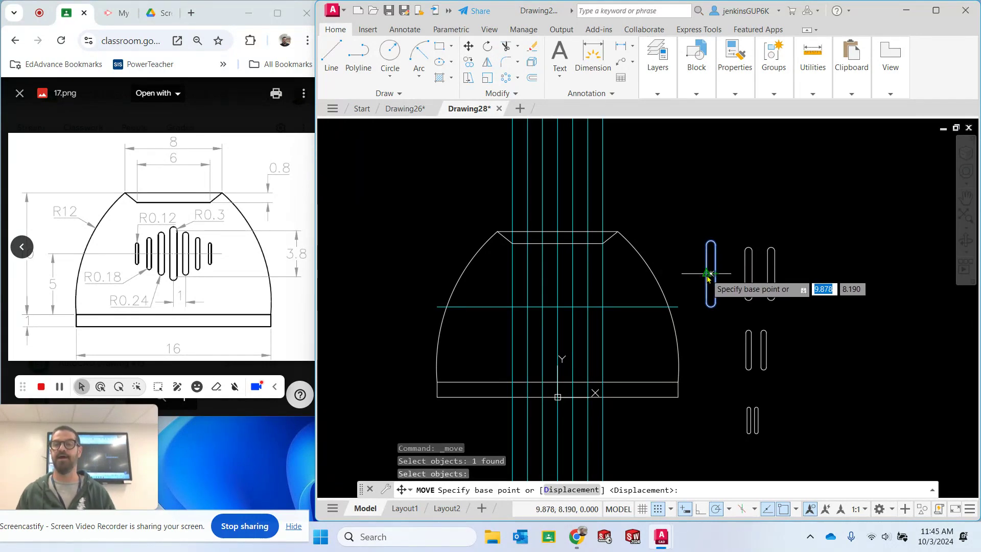
click(713, 275)
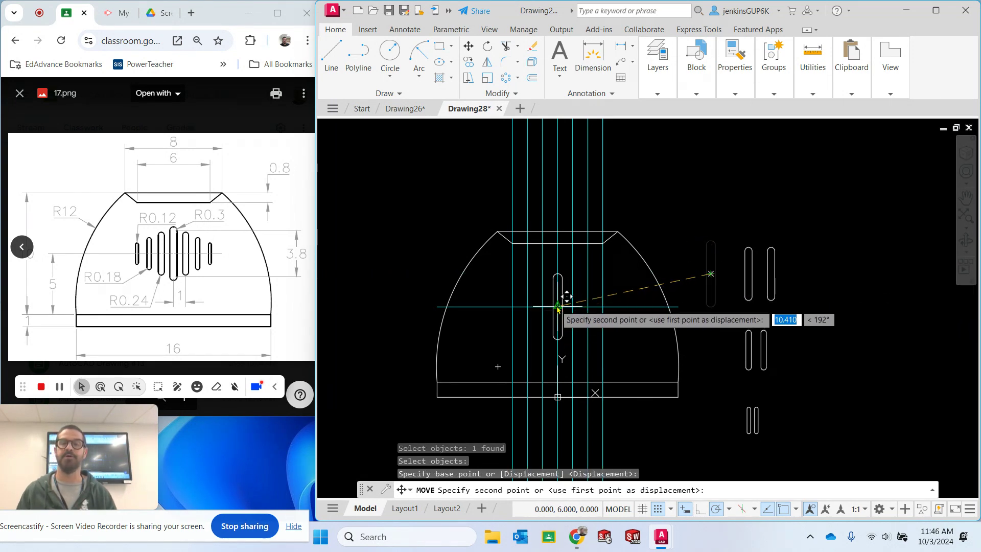
scroll(557, 309, up, 5)
click(553, 312)
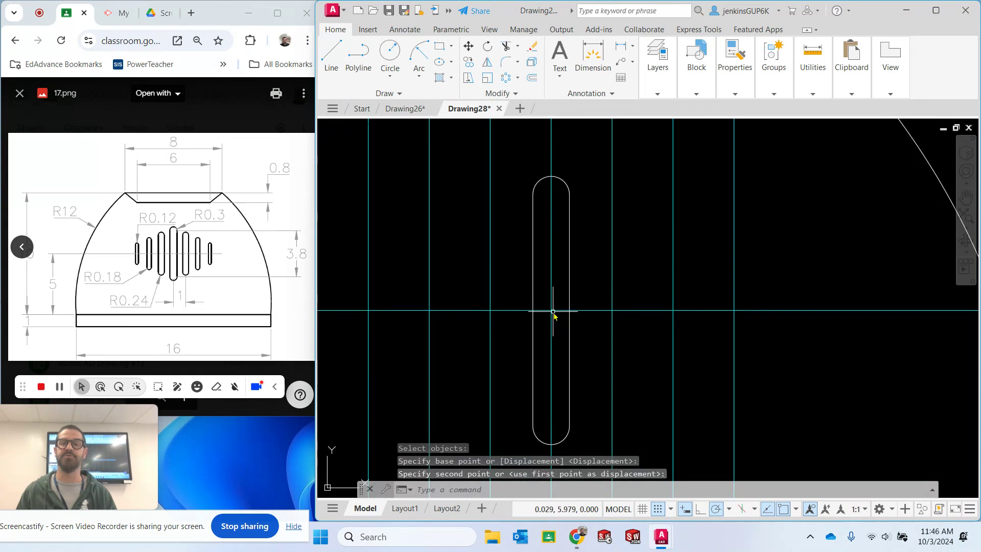
key(Escape)
scroll(738, 300, down, 5)
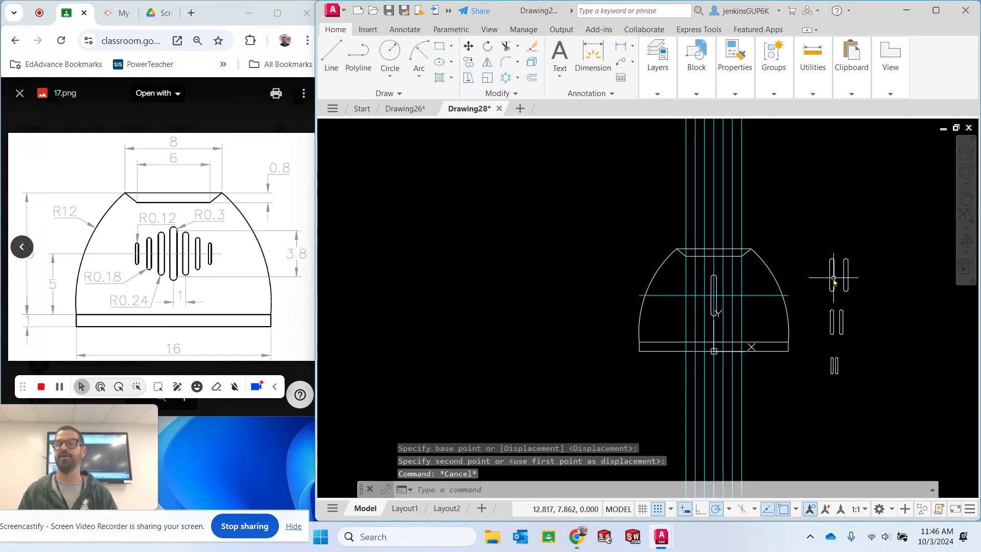
Move the left slot of the second-largest pair by its centre onto the horizontal construction line, 1 unit right of the centreline
click(468, 47)
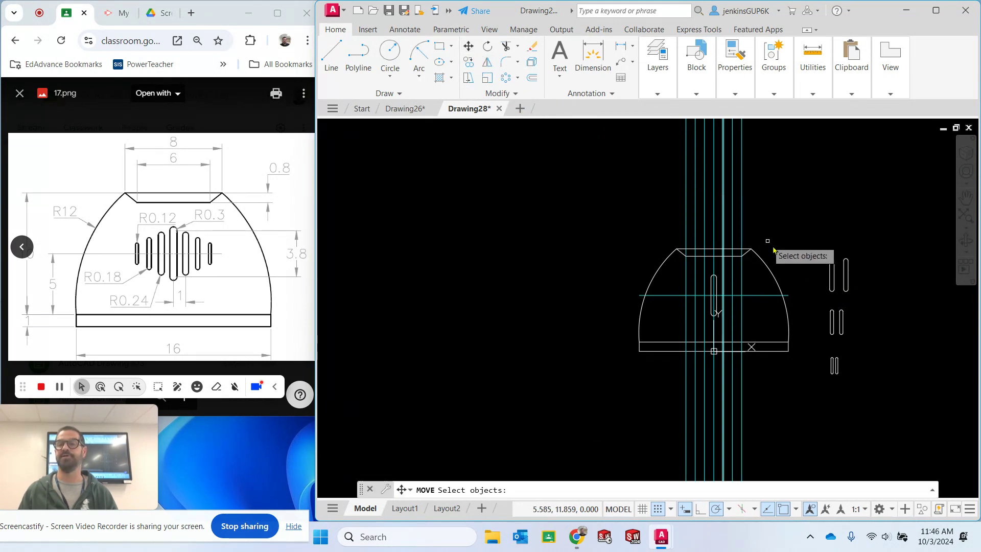
click(831, 275)
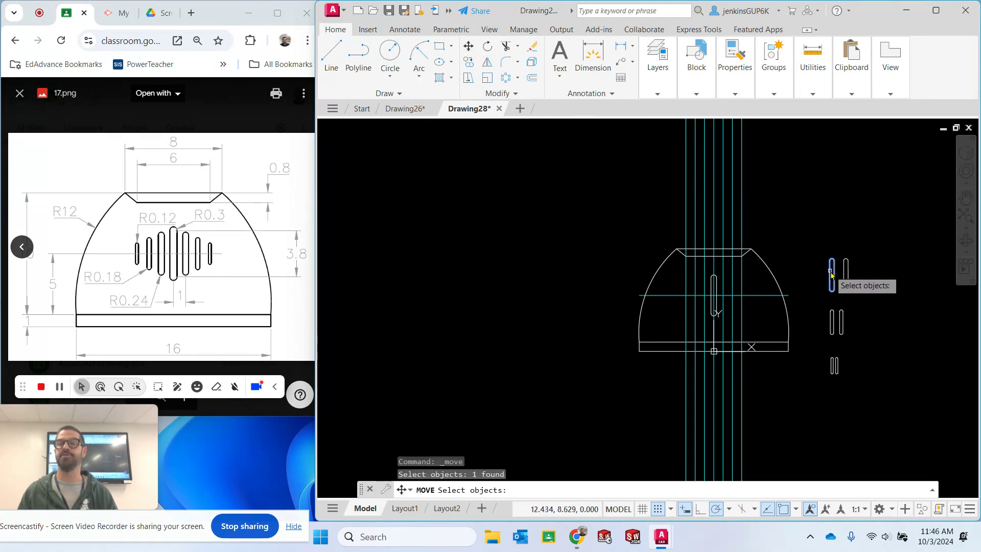
key(Return)
scroll(851, 273, up, 4)
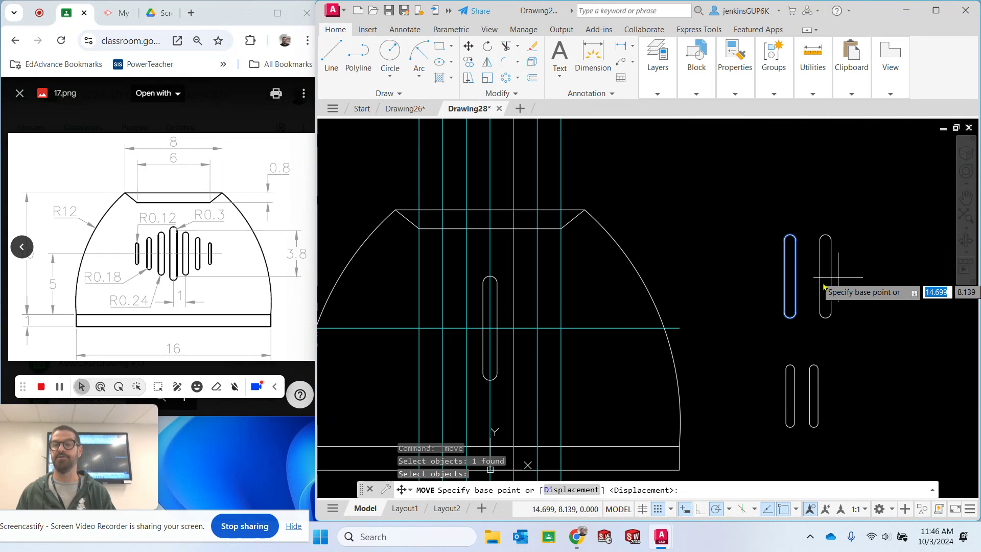
click(790, 277)
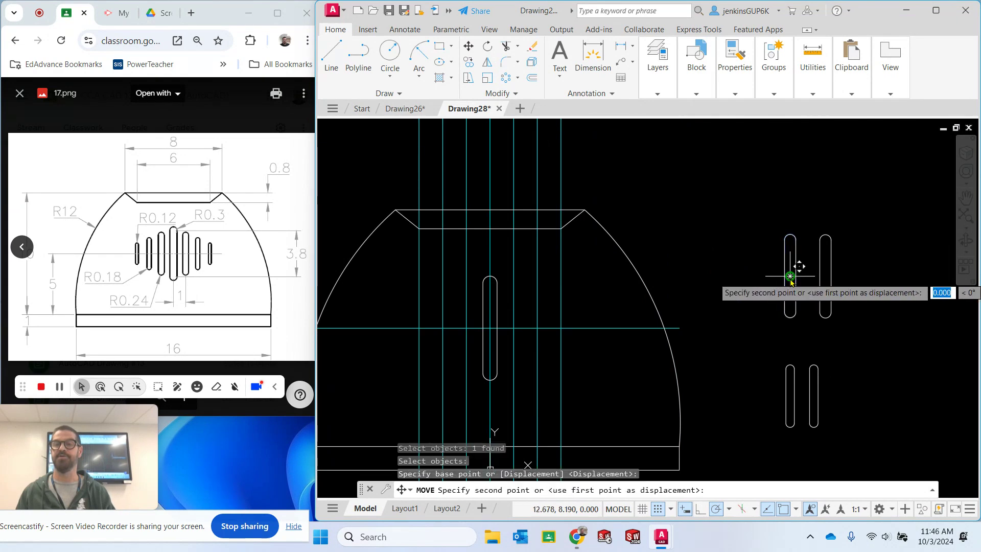
click(514, 328)
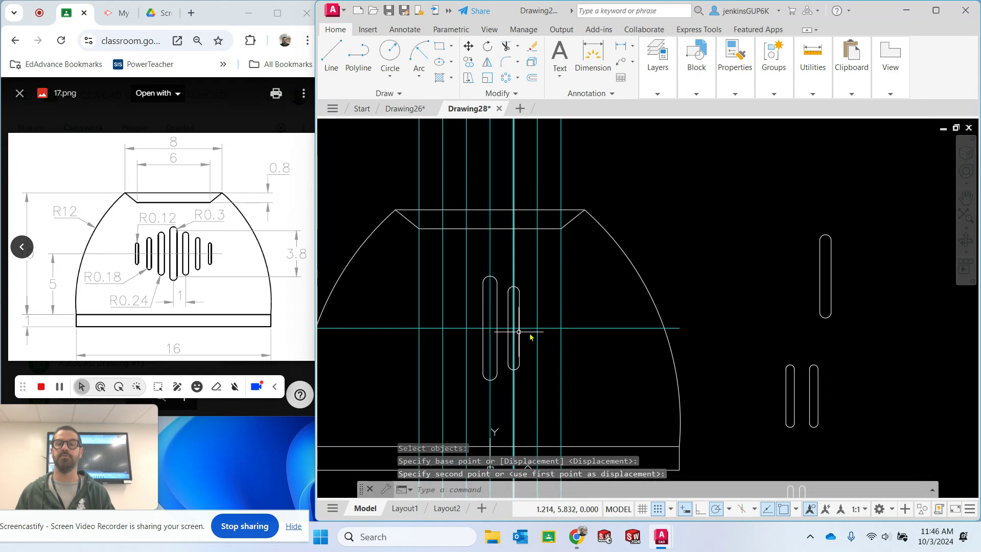
Move the remaining second-largest slot by its centre onto the horizontal construction line, 1 unit left of the centreline
click(821, 261)
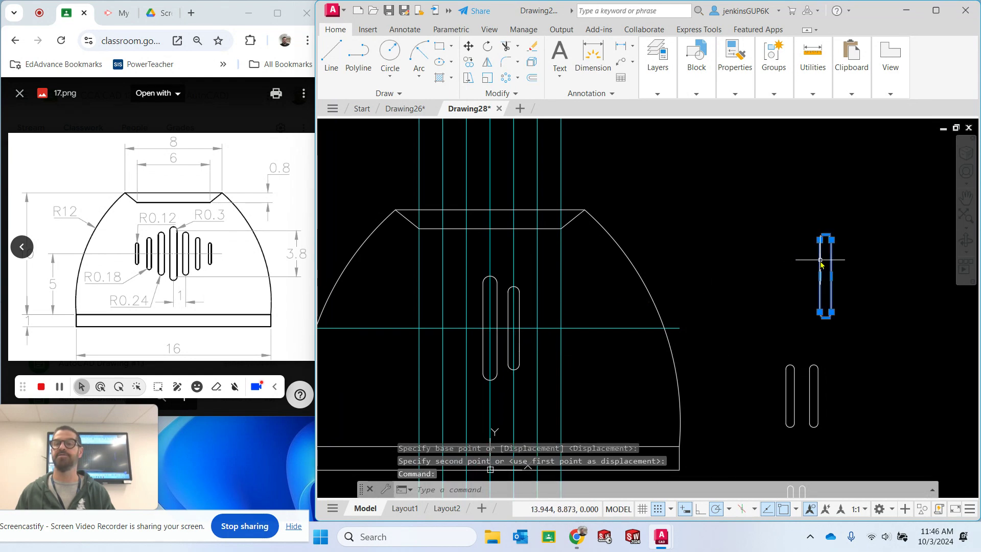
right_click(787, 260)
click(818, 302)
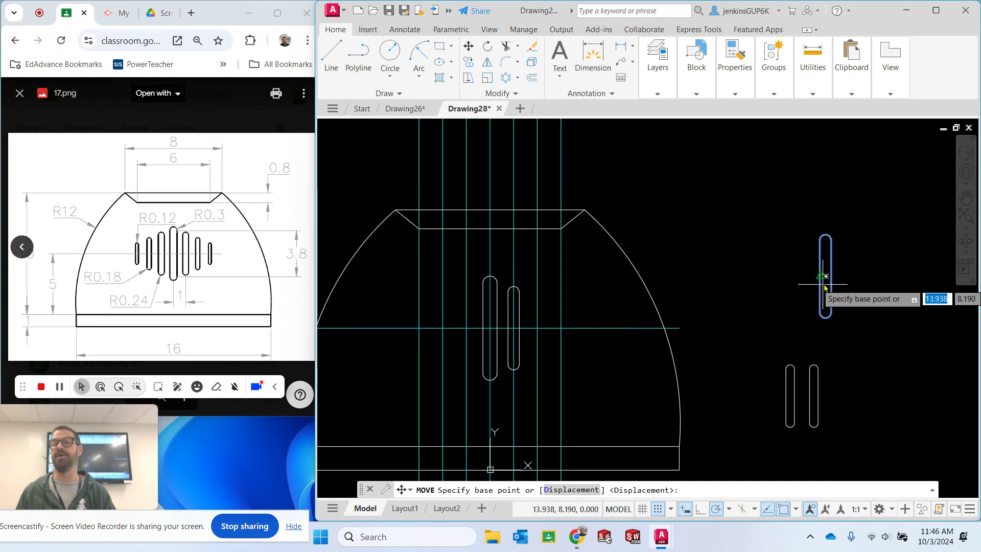
click(826, 276)
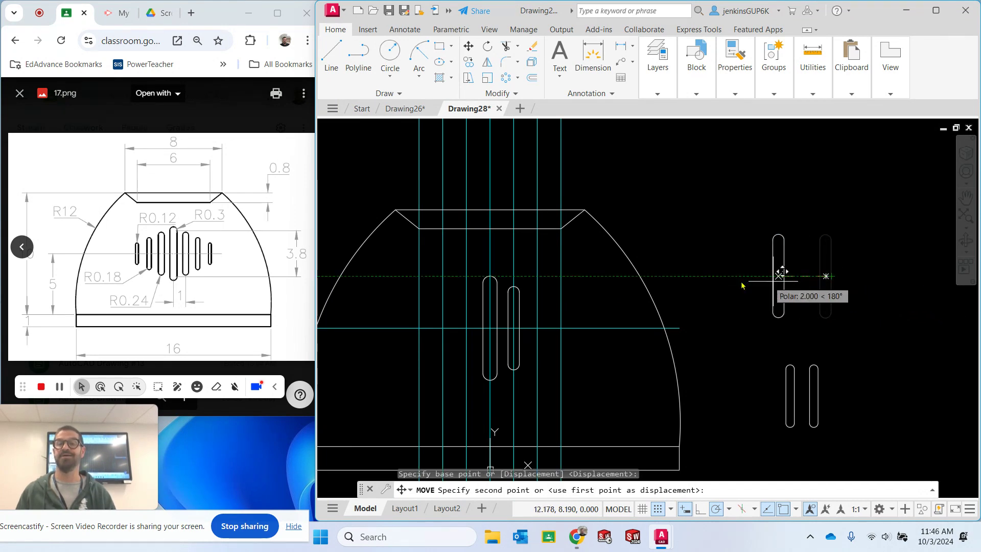
click(466, 328)
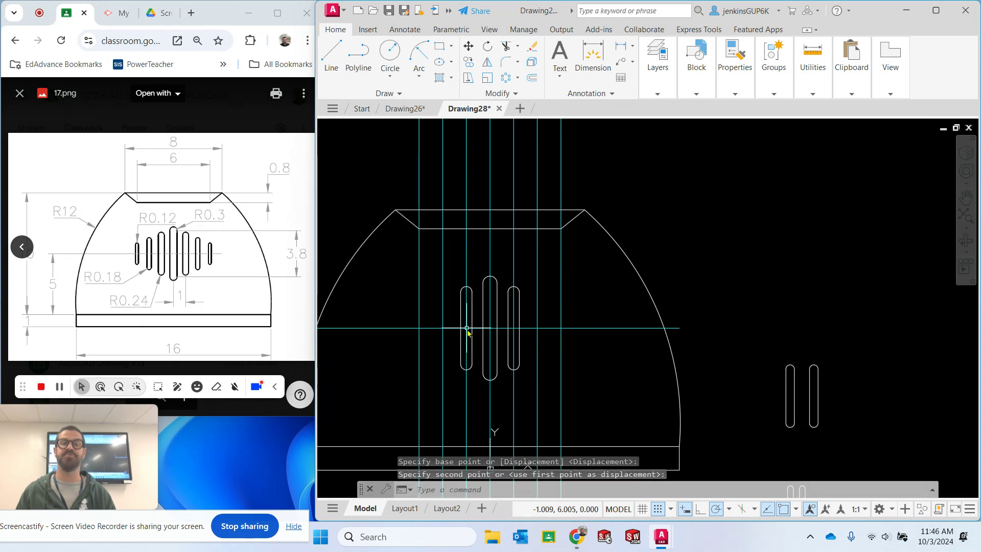
Move the left slot of the third-largest pair by its centre onto the horizontal construction line, 2 units right of the centreline
right_click(708, 234)
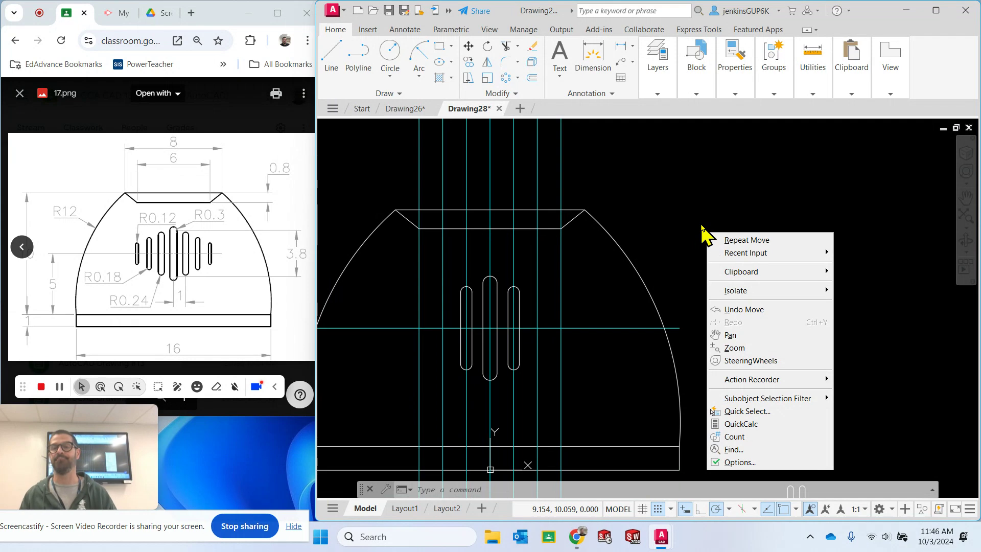
click(702, 225)
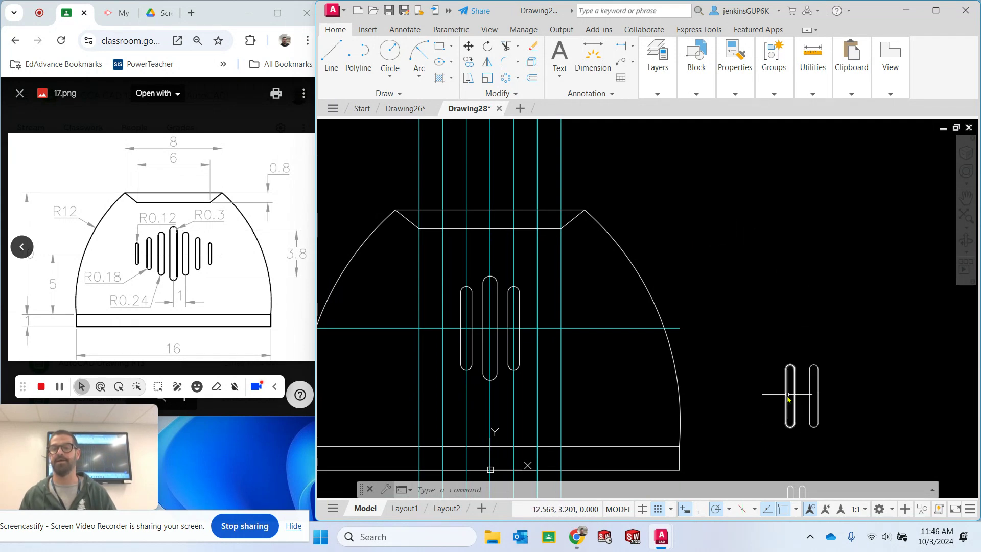
click(786, 394)
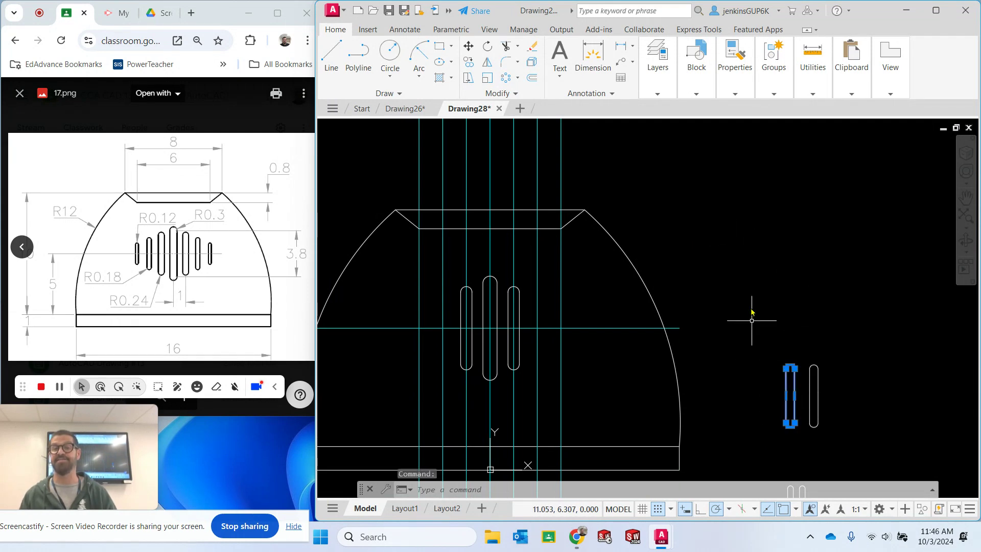
right_click(739, 217)
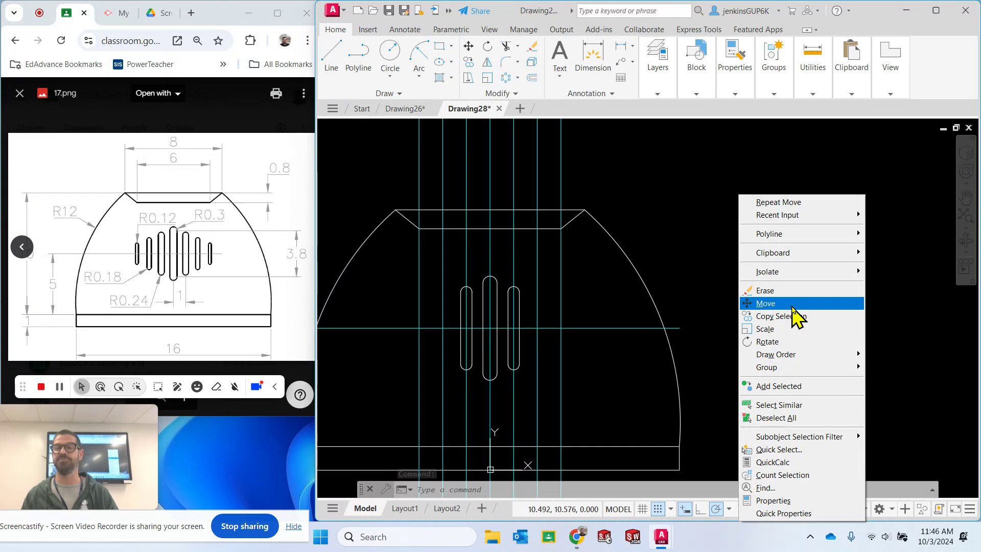
click(793, 307)
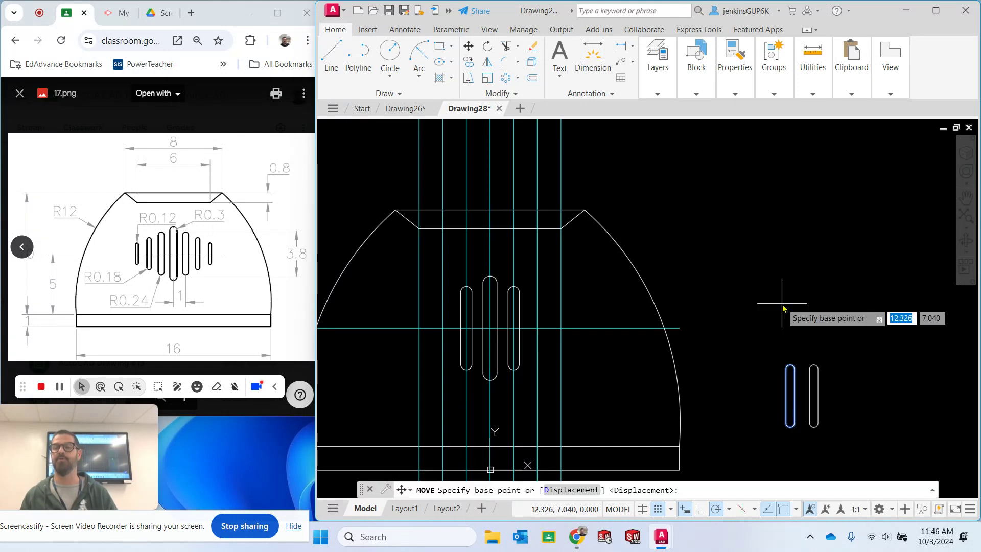
click(790, 396)
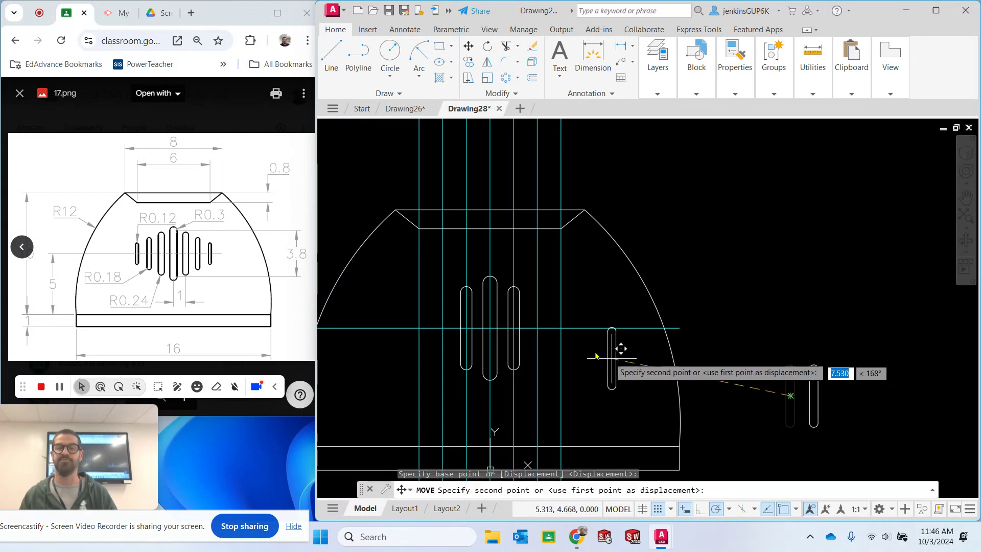
click(538, 326)
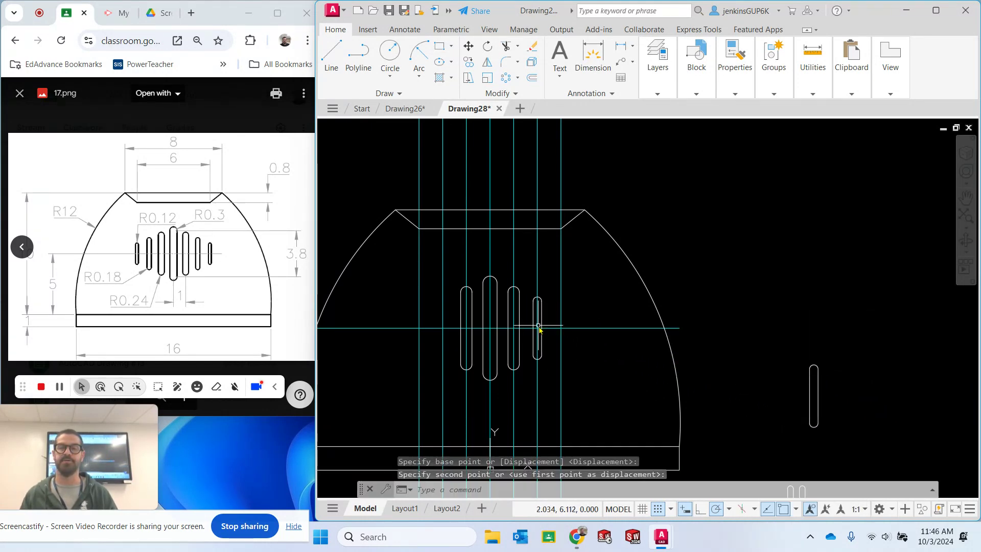
Move the remaining third-largest slot by its centre onto the horizontal construction line, 2 units left of the centreline
click(811, 389)
right_click(795, 333)
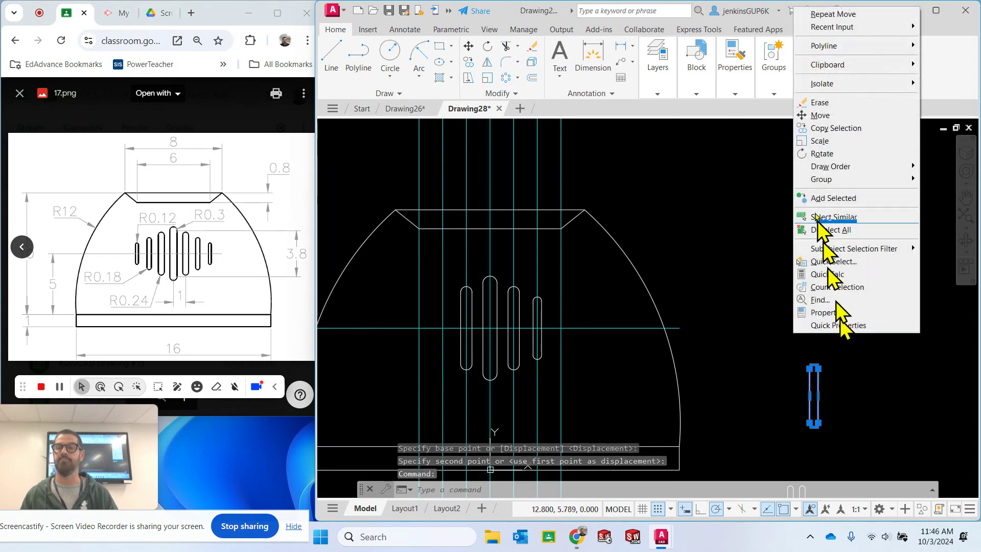
click(818, 113)
click(814, 394)
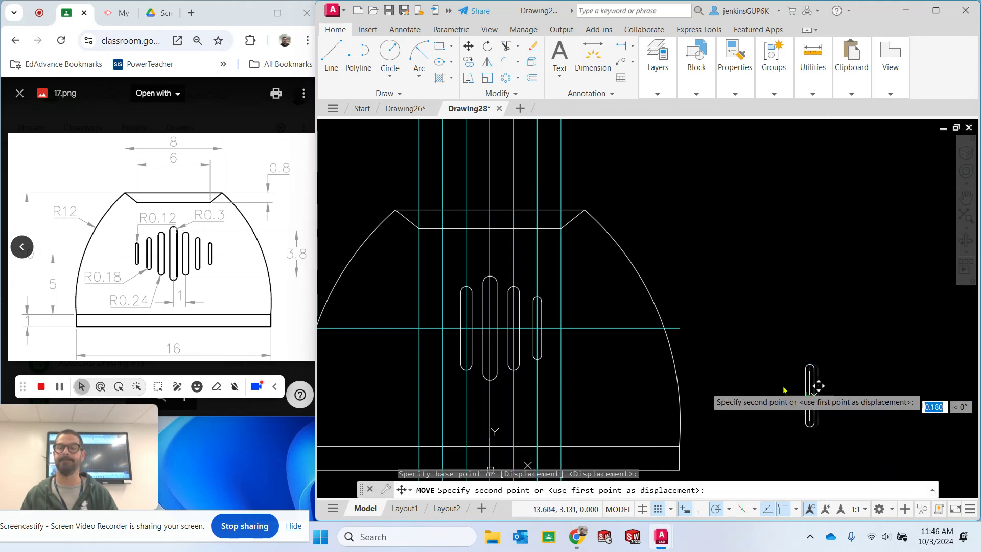
click(442, 330)
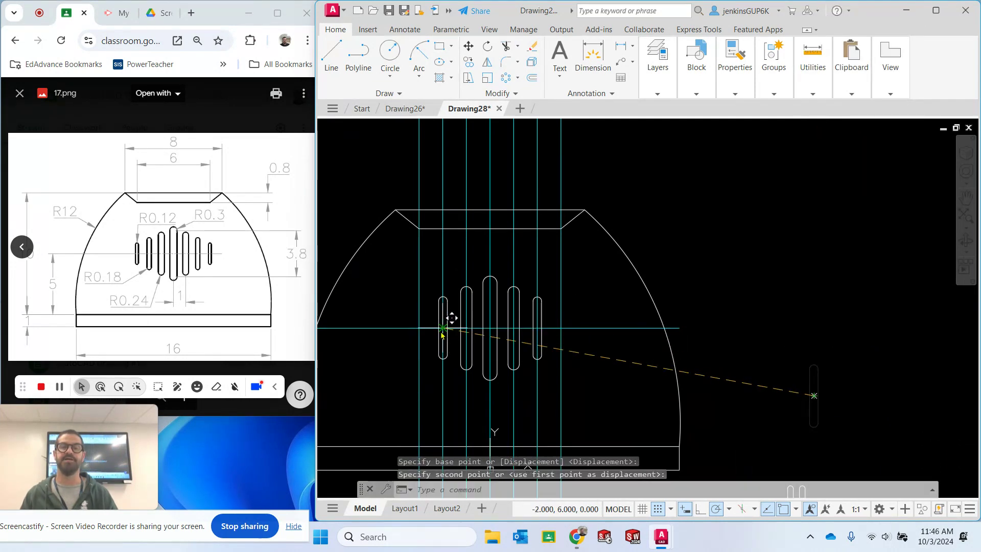
Move the left slot of the smallest pair by its centre onto the horizontal construction line, 3 units right of the centreline
middle_drag(793, 363, 781, 227)
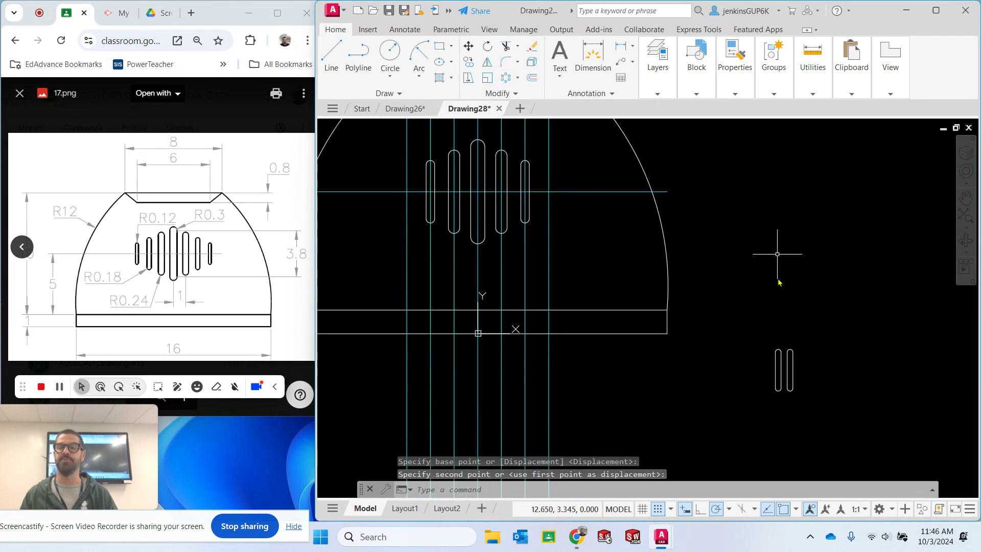
click(776, 361)
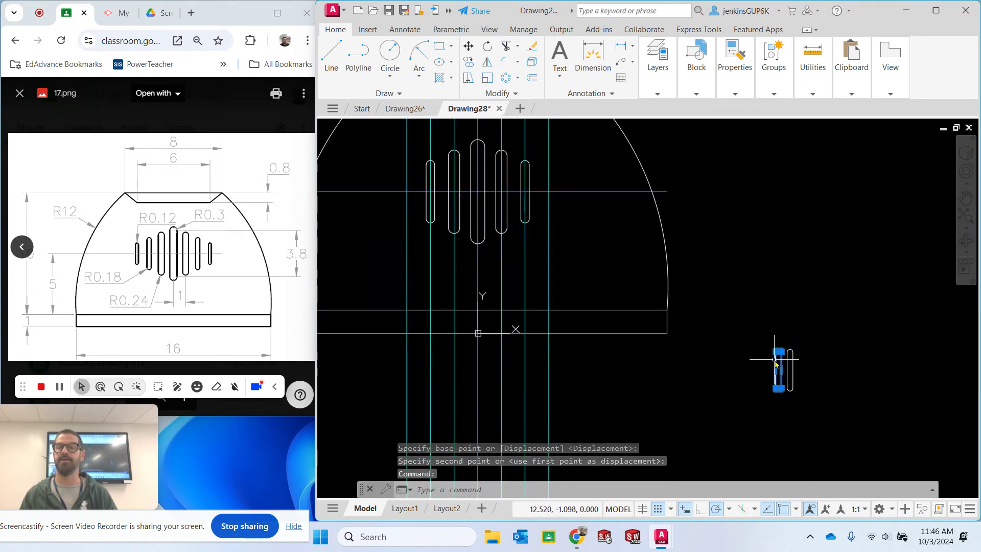
right_click(761, 313)
click(797, 303)
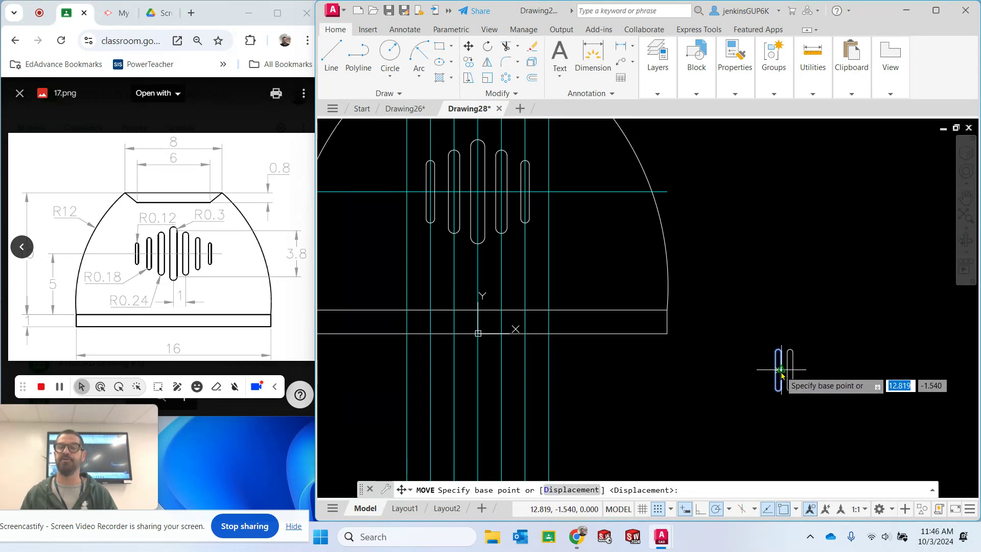
scroll(777, 374, up, 4)
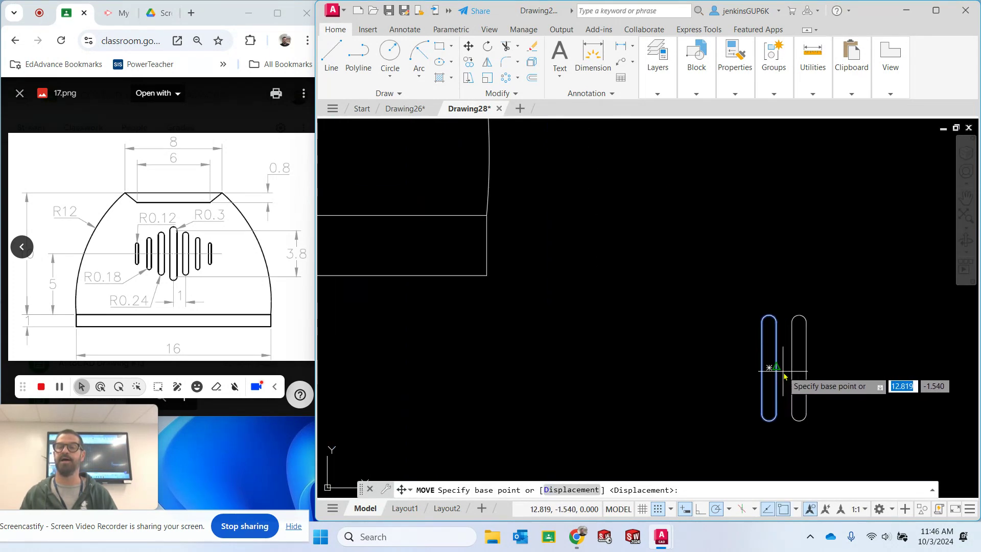
click(769, 368)
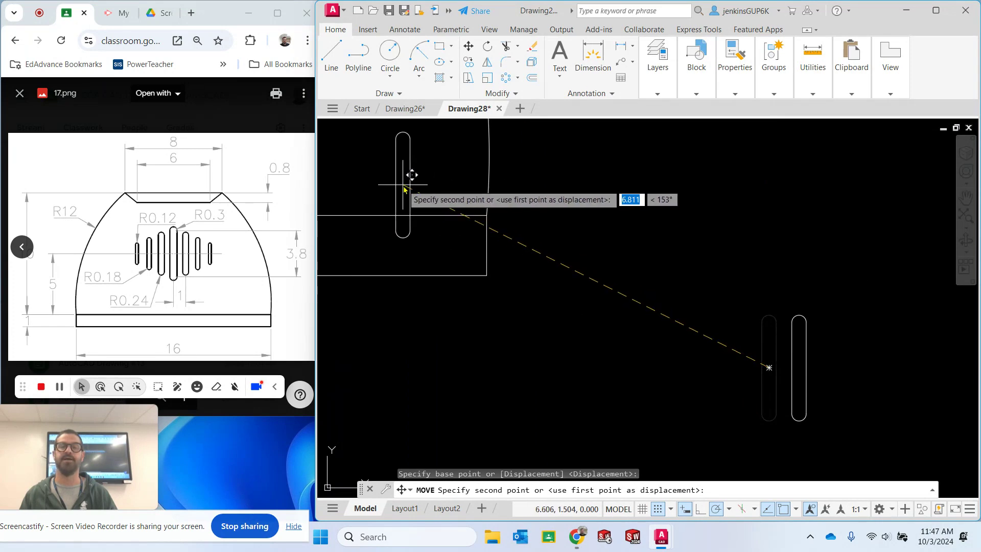
scroll(569, 339, up, 3)
mouse_move(569, 340)
middle_down()
mouse_move(766, 394)
mouse_move(731, 180)
middle_up()
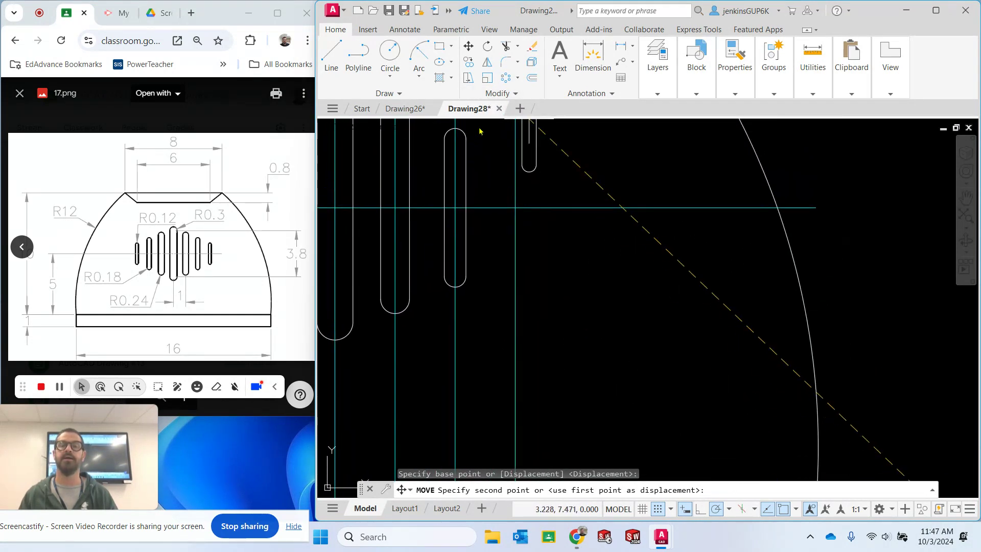
click(517, 208)
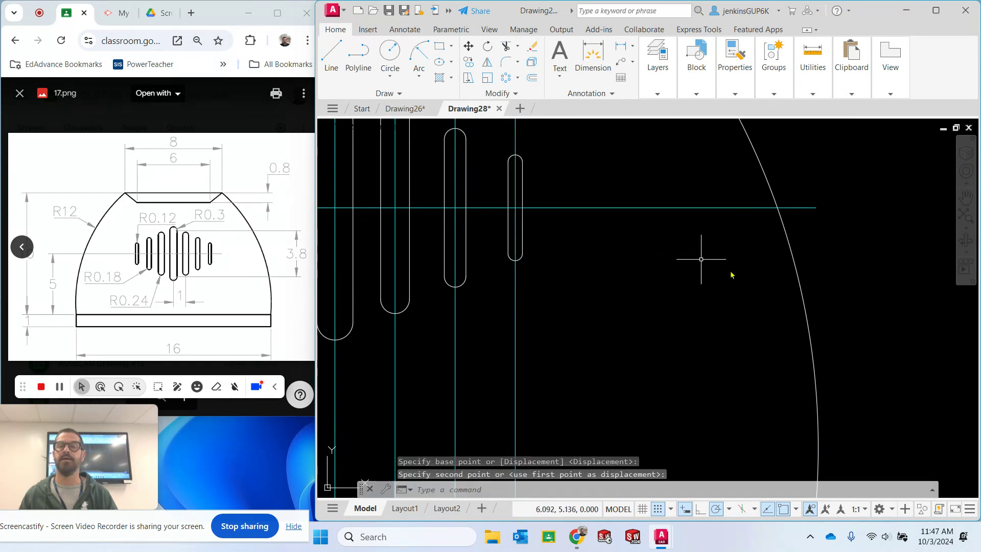
Move the remaining smallest slot by its centre onto the horizontal construction line, 3 units left of the centreline
middle_drag(889, 293, 892, 409)
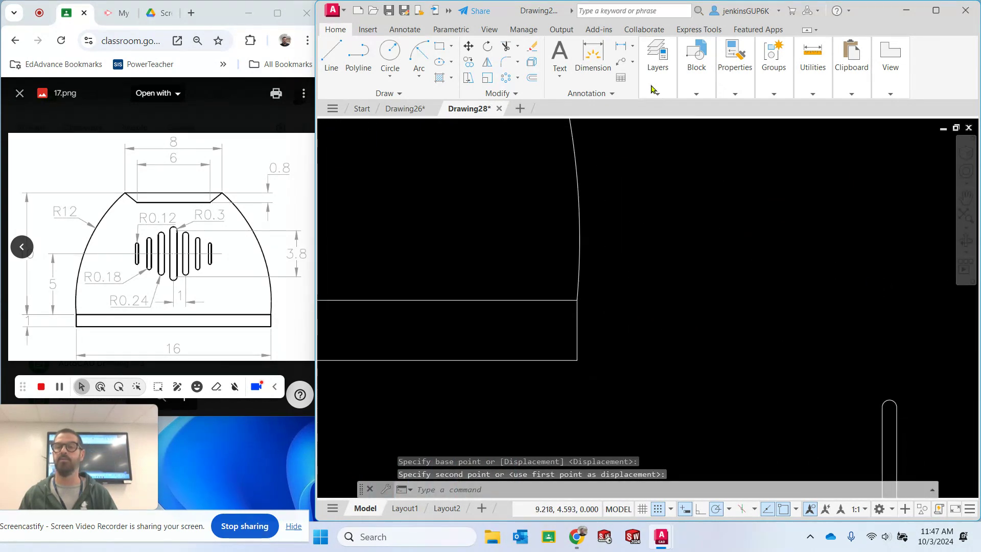
click(885, 423)
right_click(843, 295)
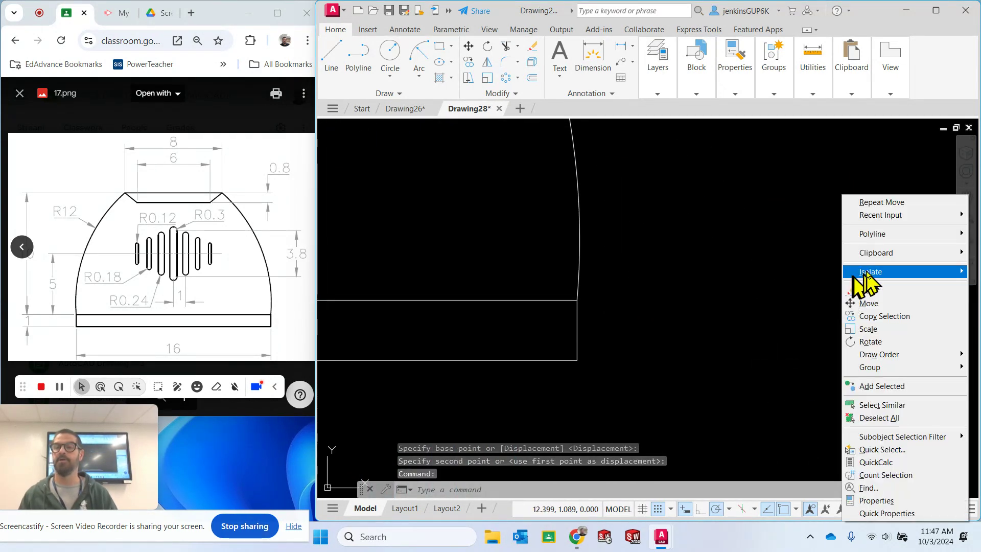
click(877, 300)
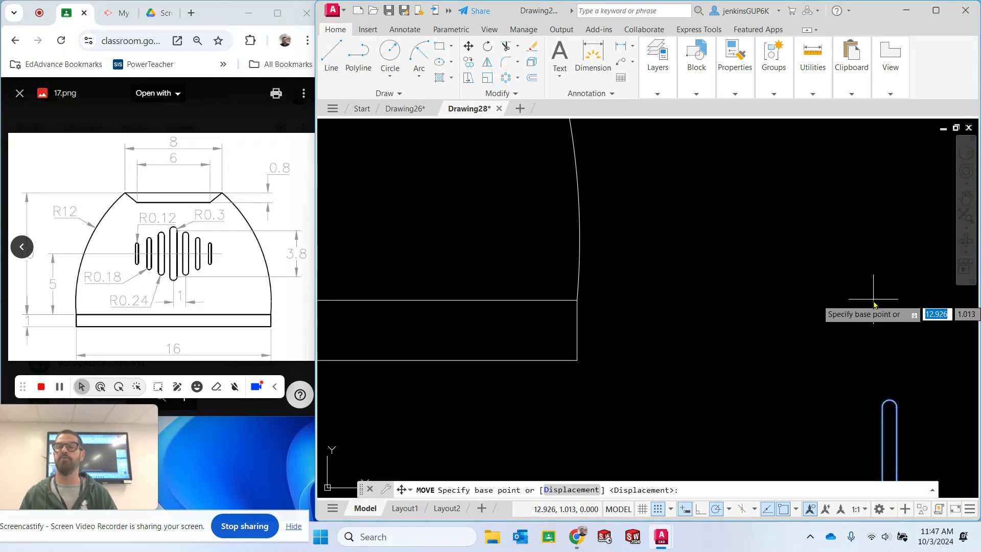
click(890, 453)
middle_drag(406, 227, 824, 386)
middle_drag(383, 266, 471, 351)
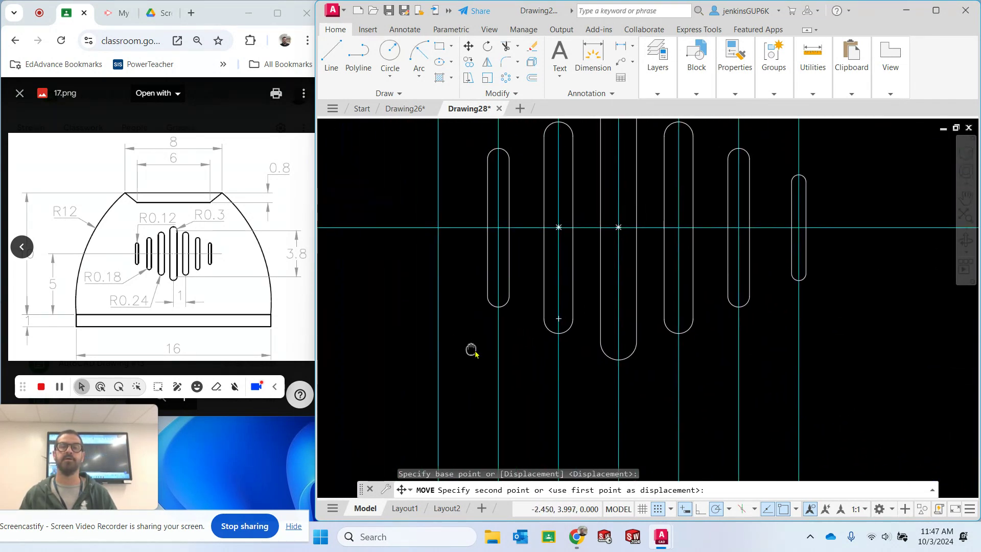
click(442, 234)
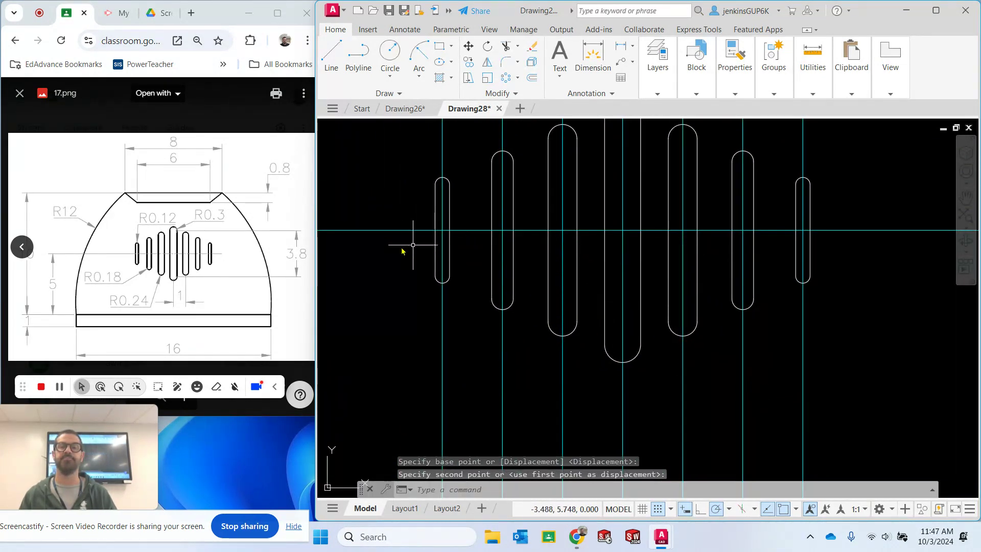
Turn off the Construction layer to hide the construction lines, leaving the part outline and slots displayed
scroll(402, 251, down, 5)
middle_drag(588, 230, 745, 258)
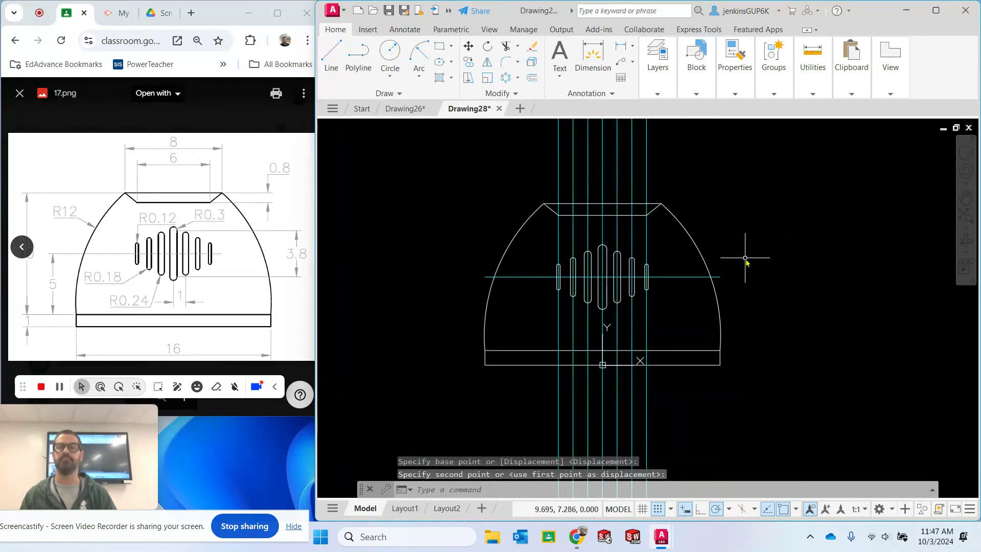
scroll(744, 258, up, 2)
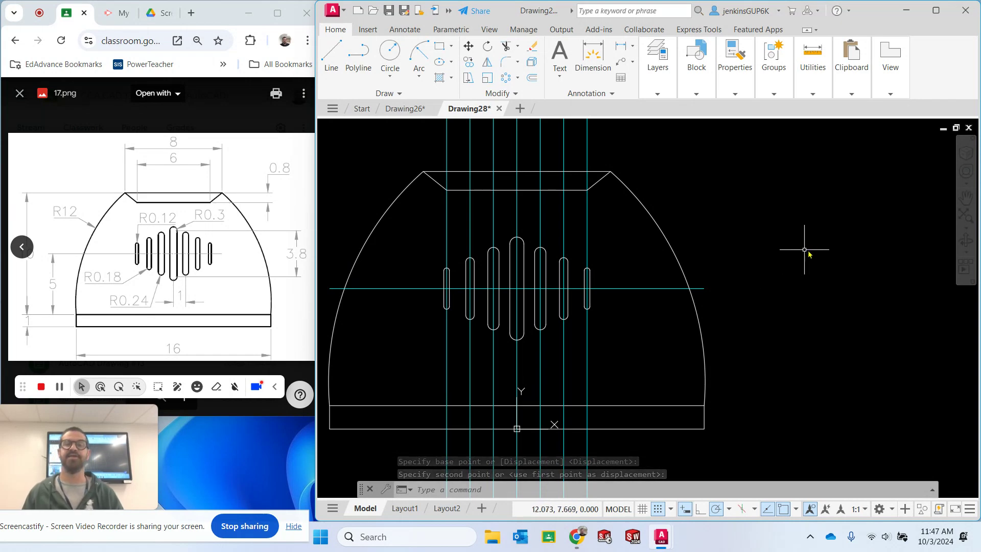
click(658, 94)
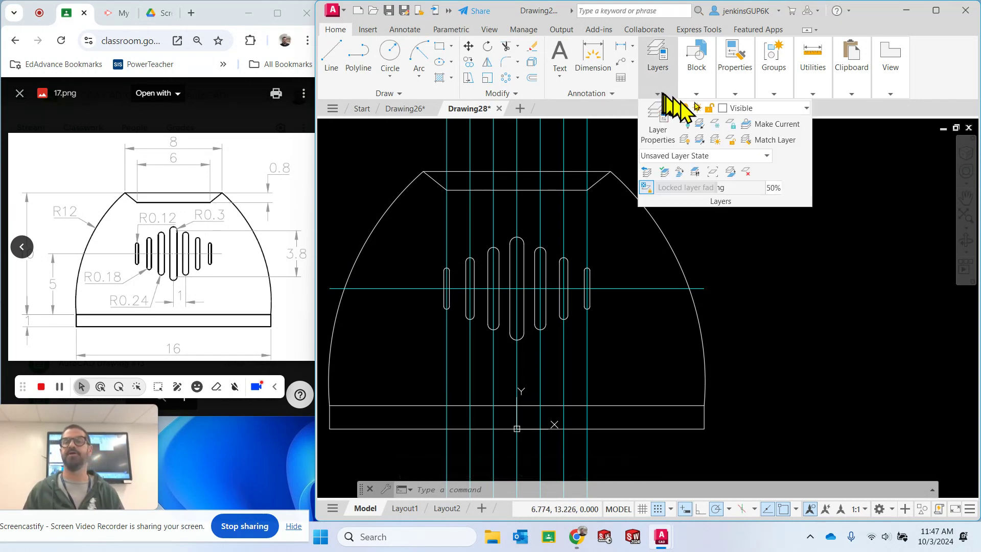
click(751, 108)
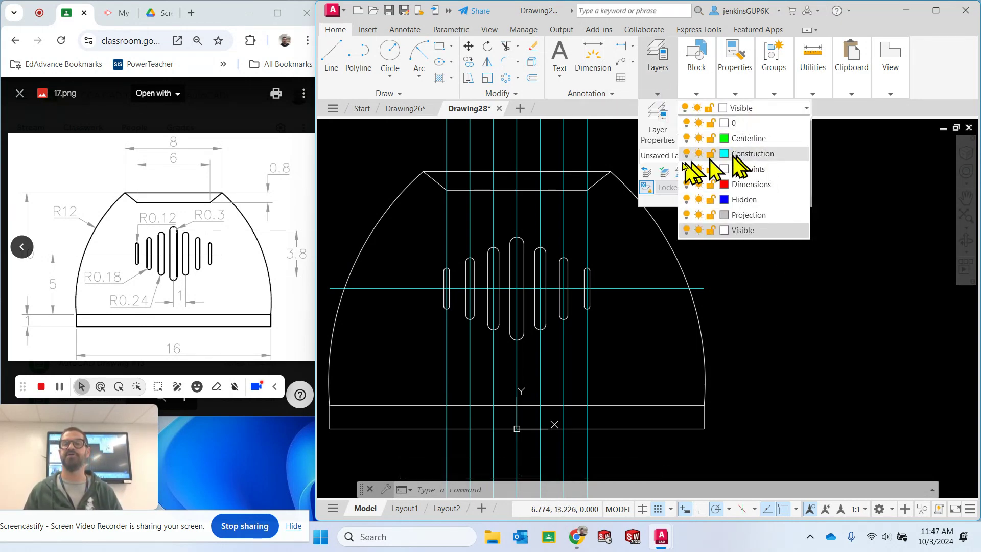
click(687, 154)
click(818, 299)
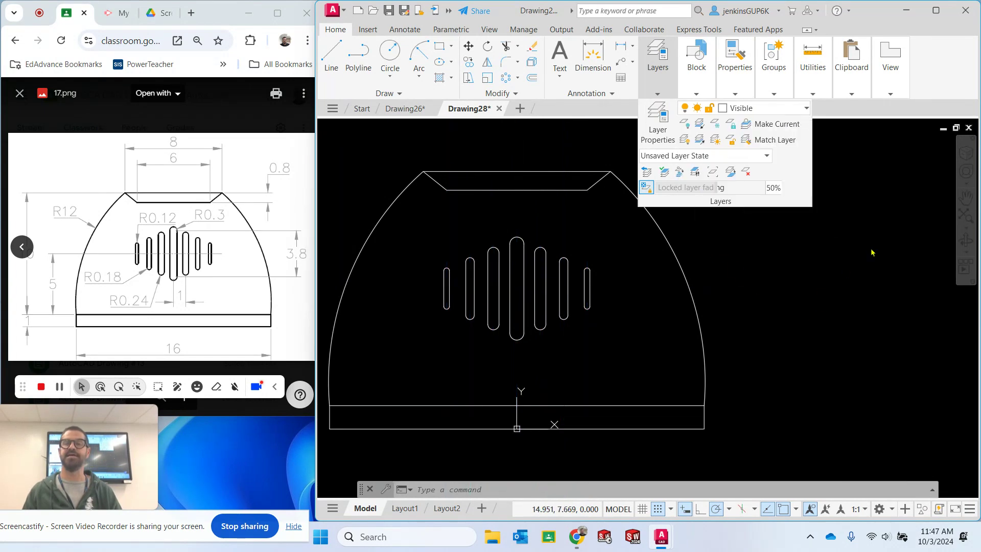
middle_drag(820, 245, 892, 236)
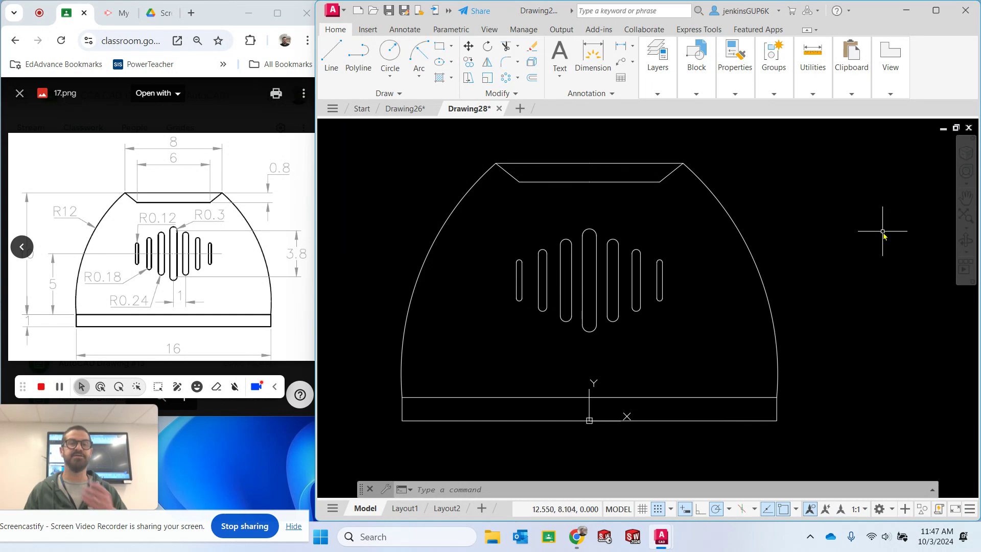